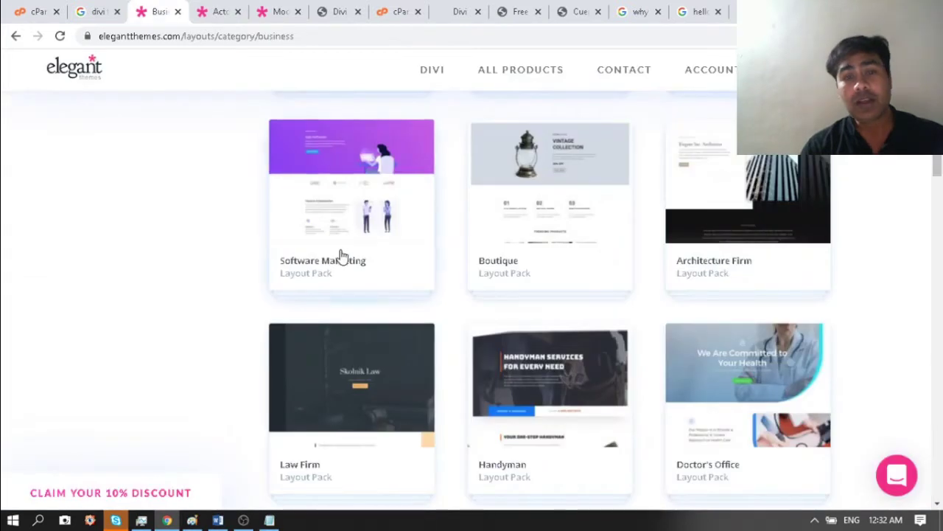
# Open the Software Marketing layout pack from the business layouts list in its own tab
pyautogui.scroll(2, 339, 254)
pyautogui.scroll(-1, 338, 252)
pyautogui.middleClick(338, 252)
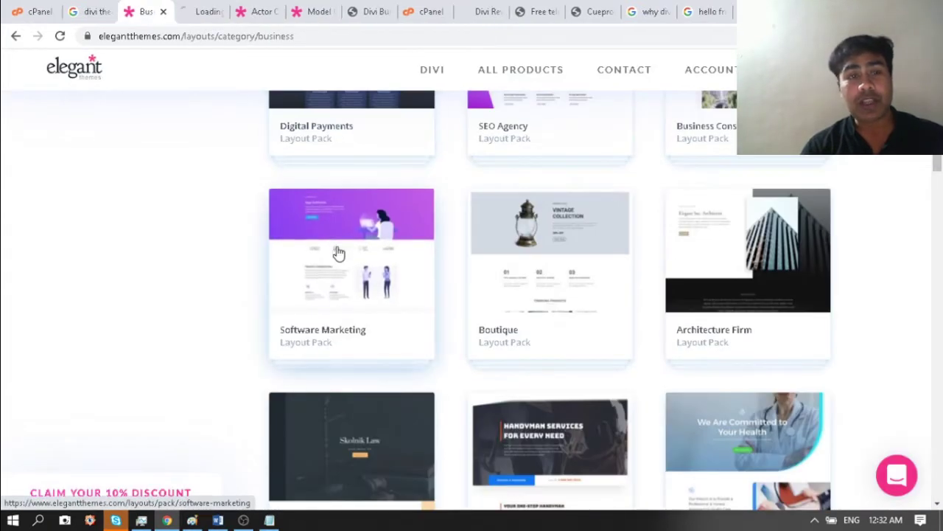
pyautogui.click(207, 9)
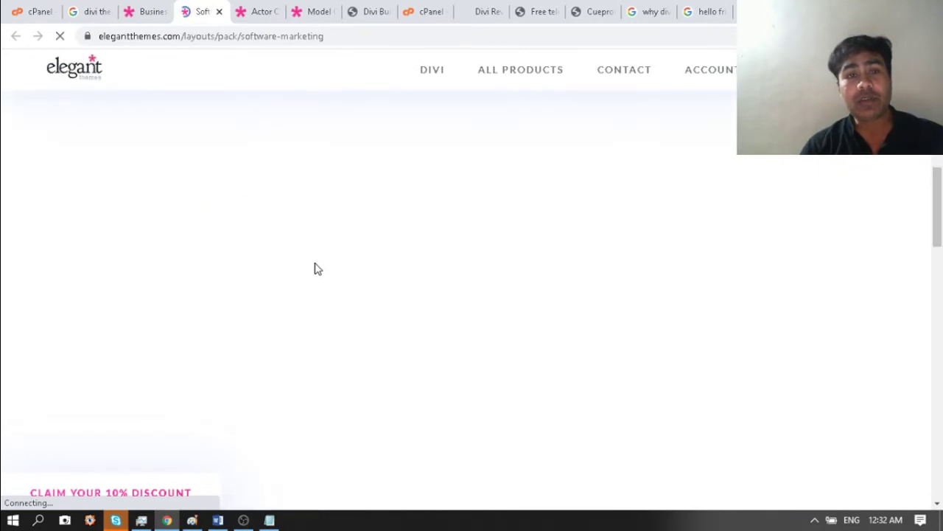
# Open the live demo of the Model CV Landing Page layout pack
pyautogui.click(324, 10)
pyautogui.scroll(-1, 288, 269)
pyautogui.scroll(-2, 289, 270)
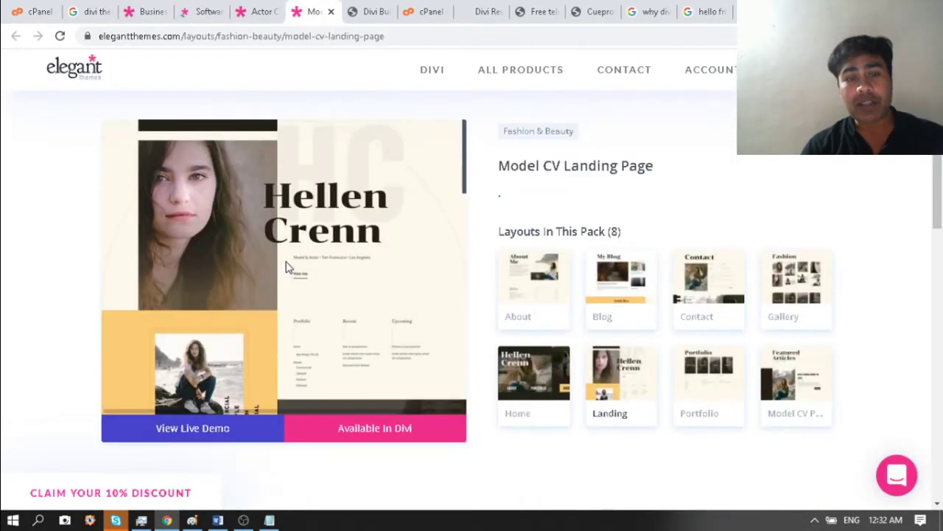
pyautogui.click(177, 441)
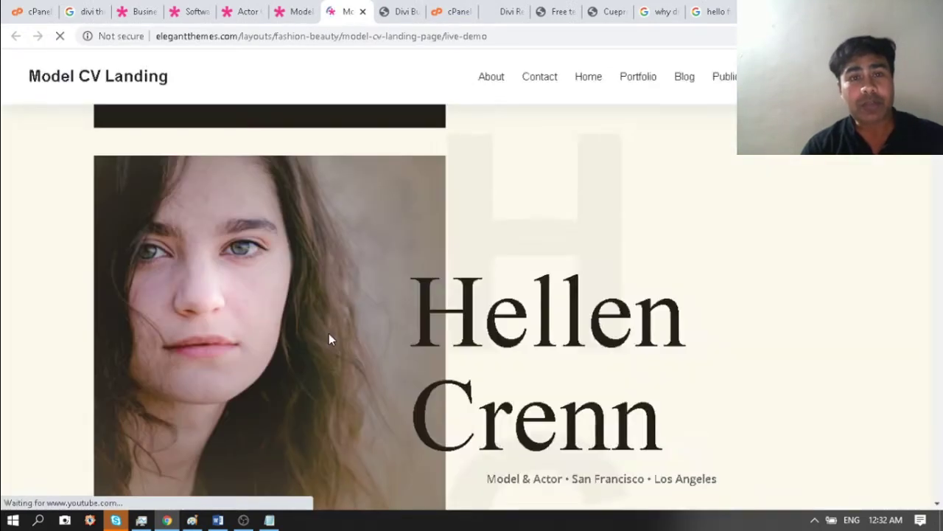
# Browse the Model CV demo down to the footer and back, then step back through the tabs
pyautogui.scroll(-3, 345, 322)
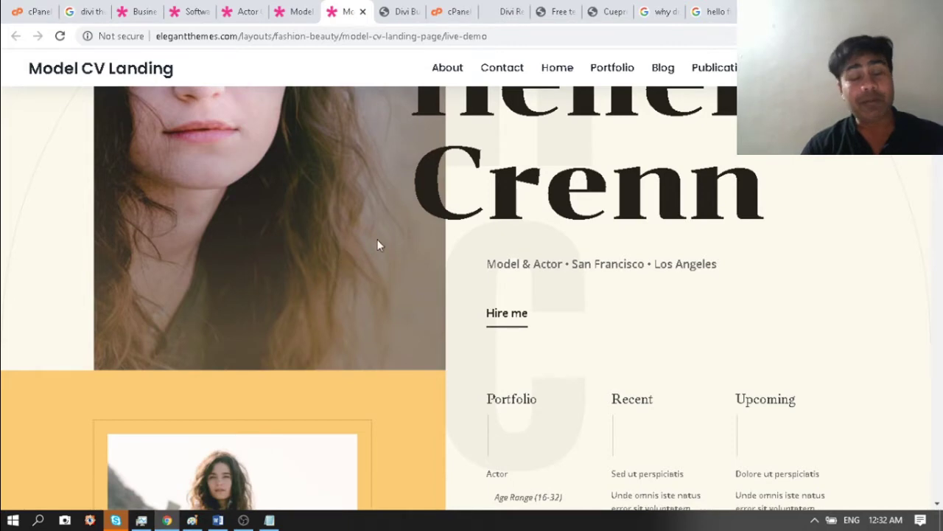
pyautogui.scroll(-3, 442, 240)
pyautogui.scroll(-6, 442, 241)
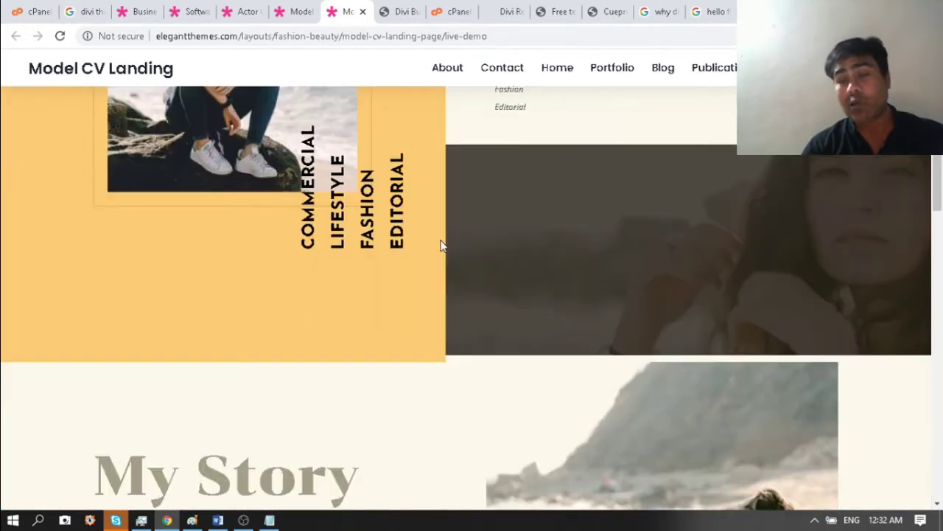
pyautogui.scroll(-3, 441, 245)
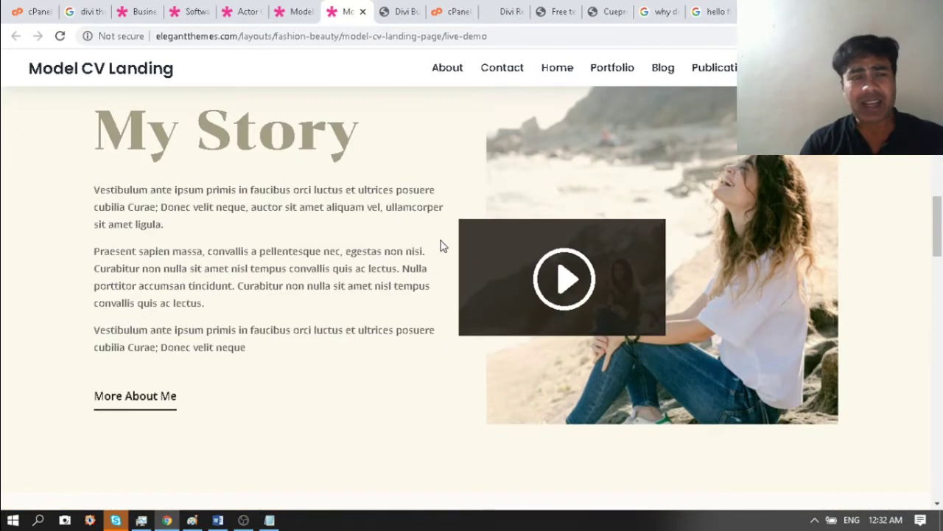
pyautogui.scroll(-4, 442, 245)
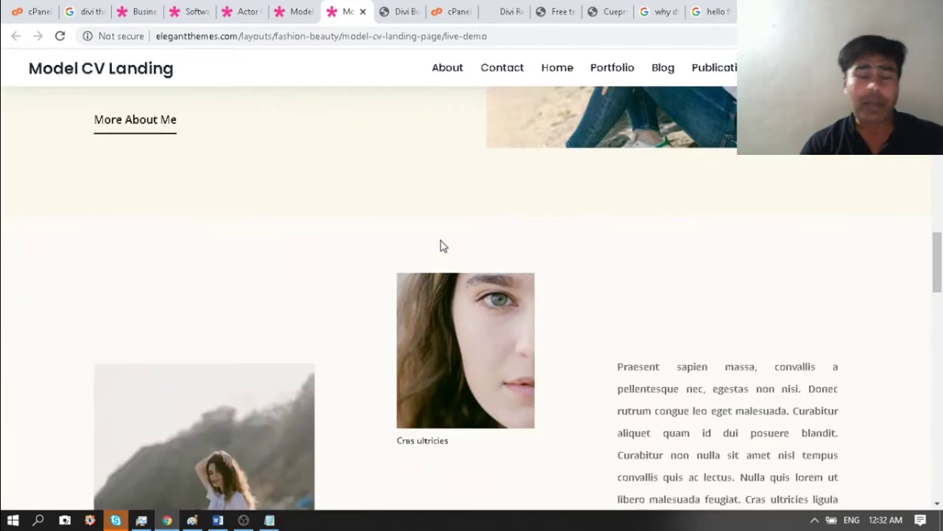
pyautogui.scroll(-6, 441, 245)
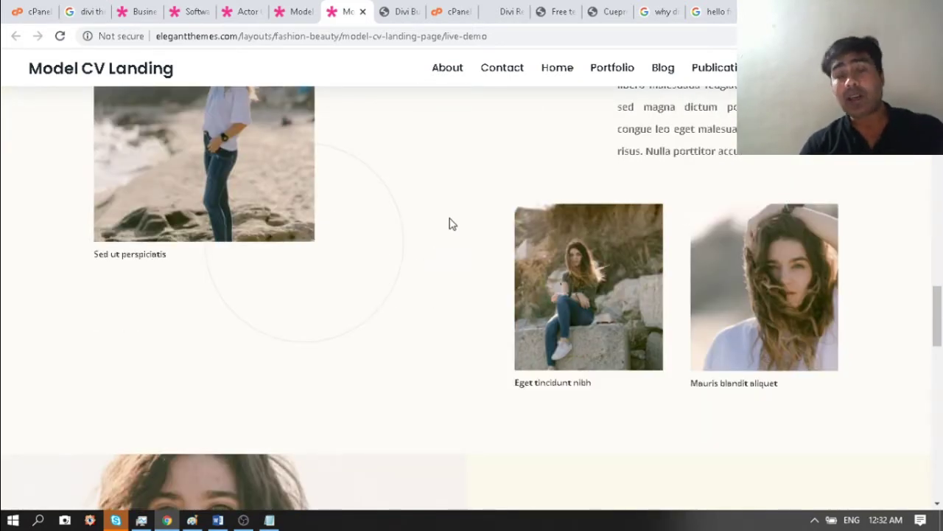
pyautogui.scroll(-10, 385, 287)
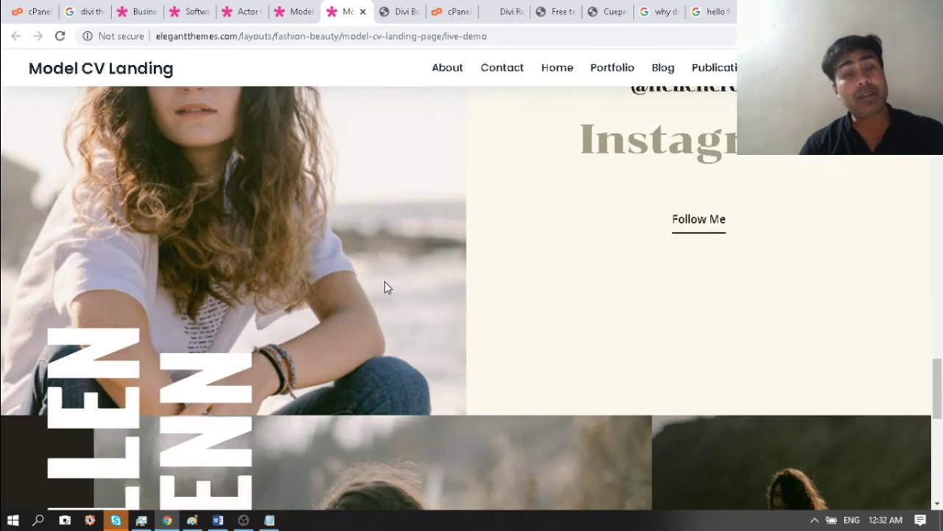
pyautogui.scroll(-3, 385, 286)
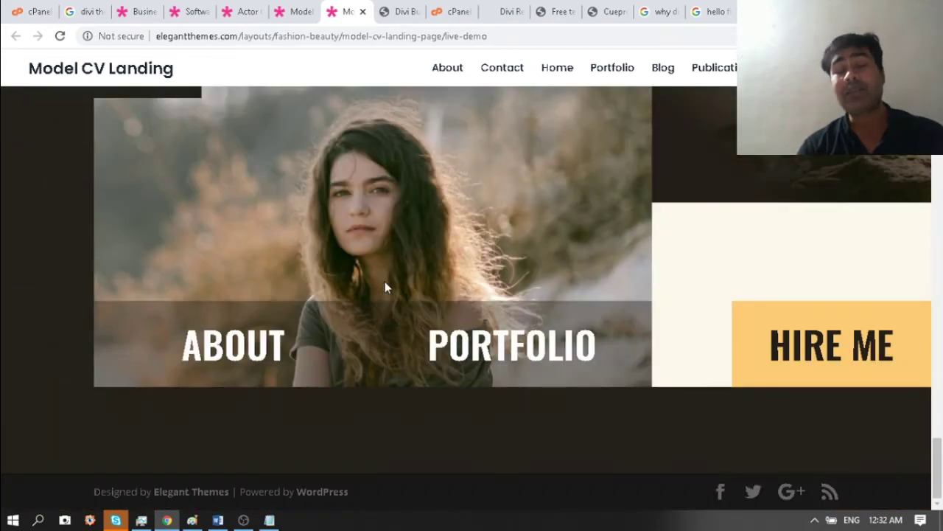
pyautogui.scroll(10, 442, 295)
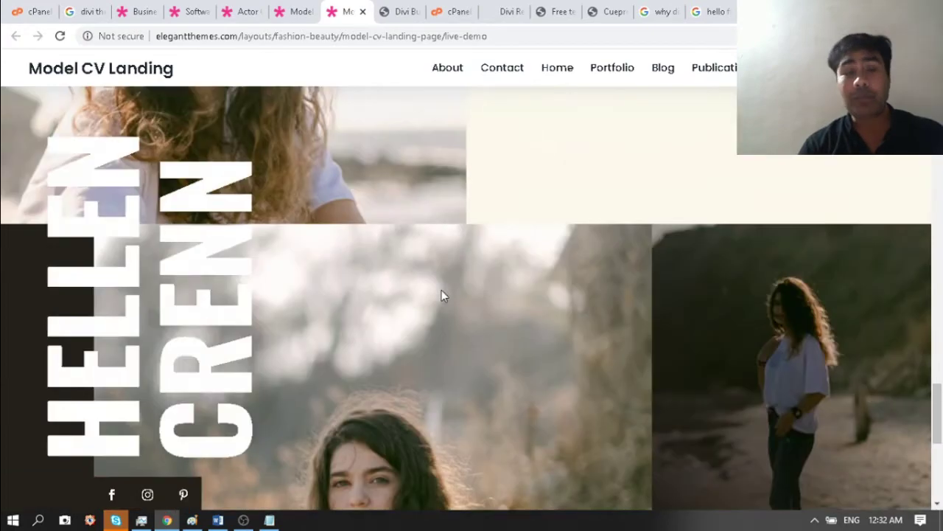
pyautogui.scroll(10, 442, 294)
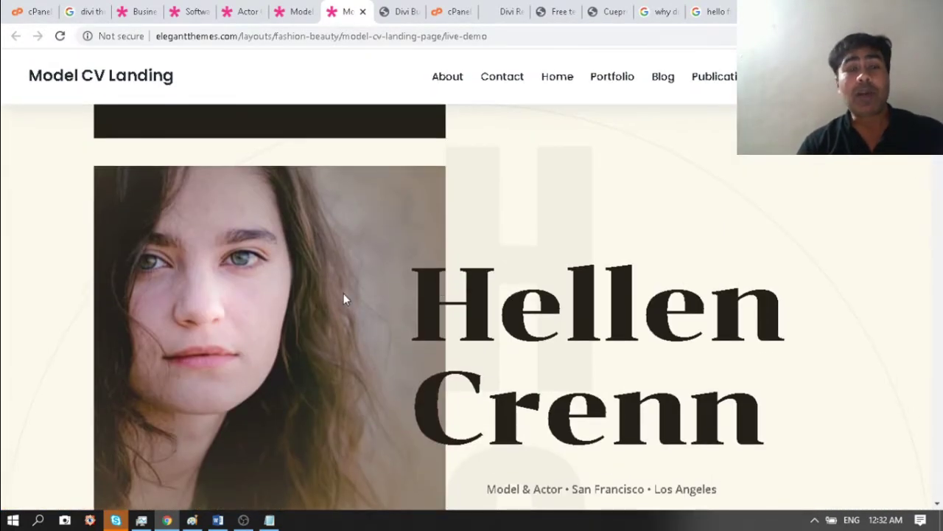
pyautogui.scroll(-6, 328, 251)
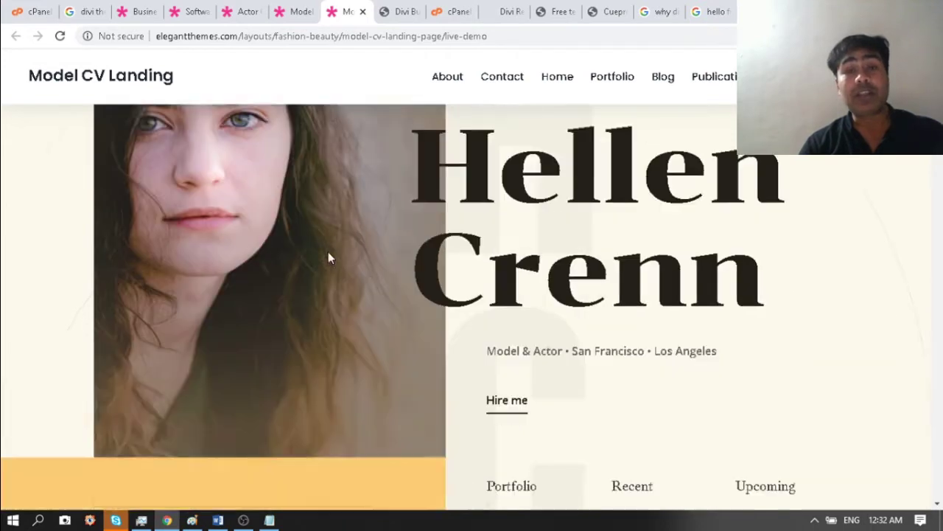
pyautogui.scroll(-10, 328, 252)
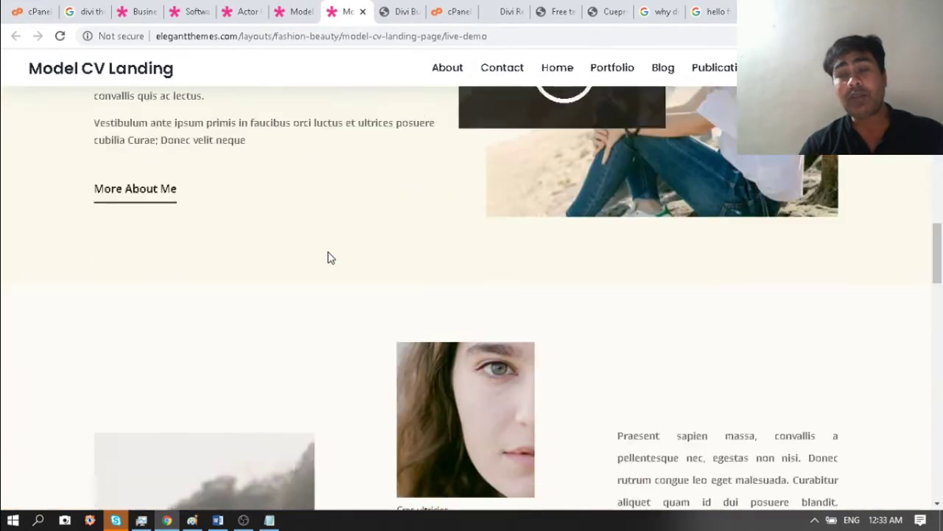
pyautogui.scroll(-3, 328, 257)
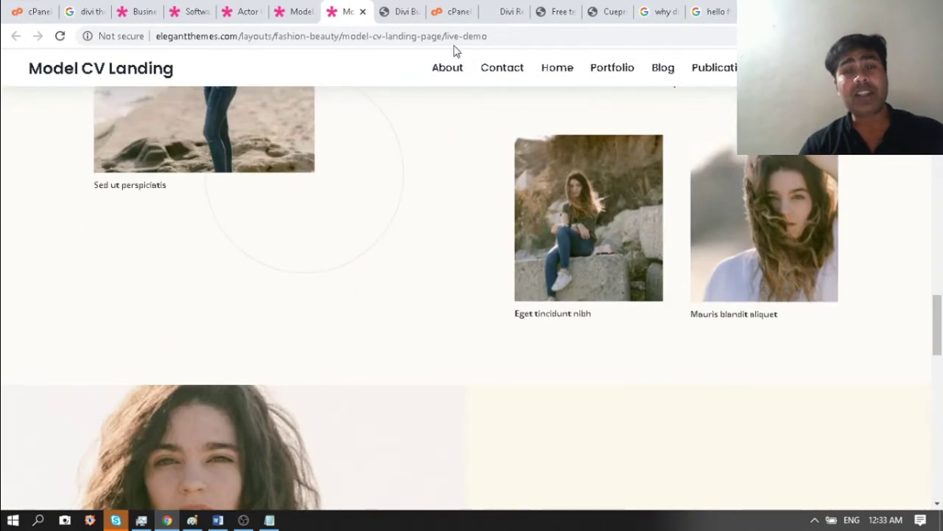
pyautogui.click(305, 7)
pyautogui.click(249, 7)
# Return to the Divi layout search results, then switch to the Paint diagram
pyautogui.click(188, 7)
pyautogui.click(140, 7)
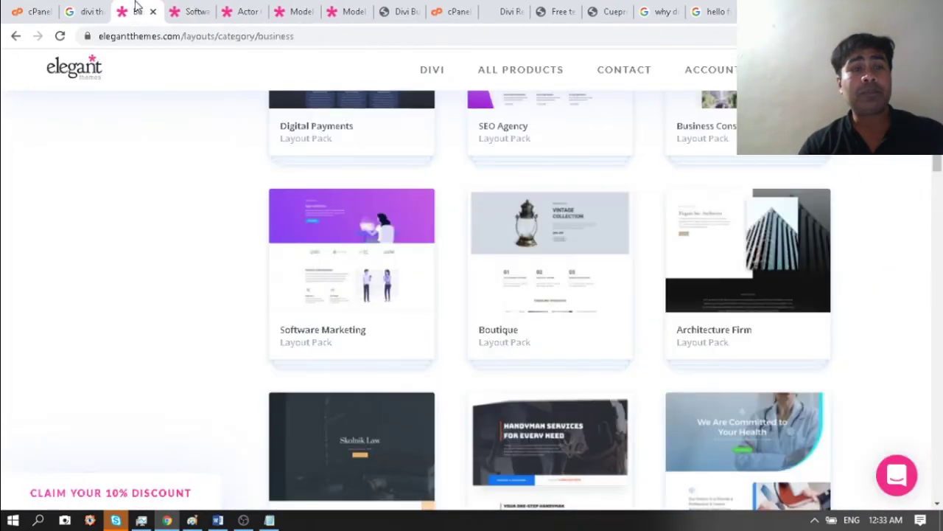
pyautogui.click(98, 8)
pyautogui.hotkey('alt', 'Tab')
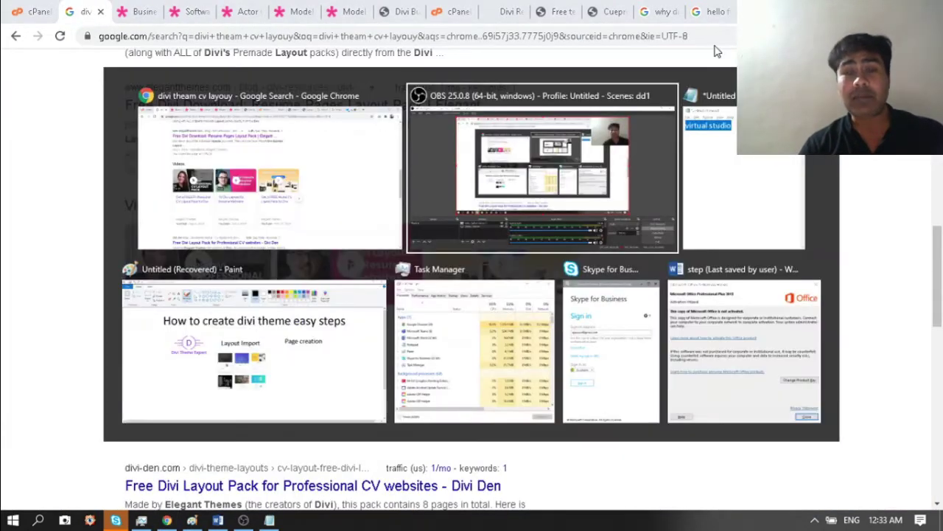
pyautogui.hotkey('alt', 'Tab')
pyautogui.hotkey('alt', 'Tab')
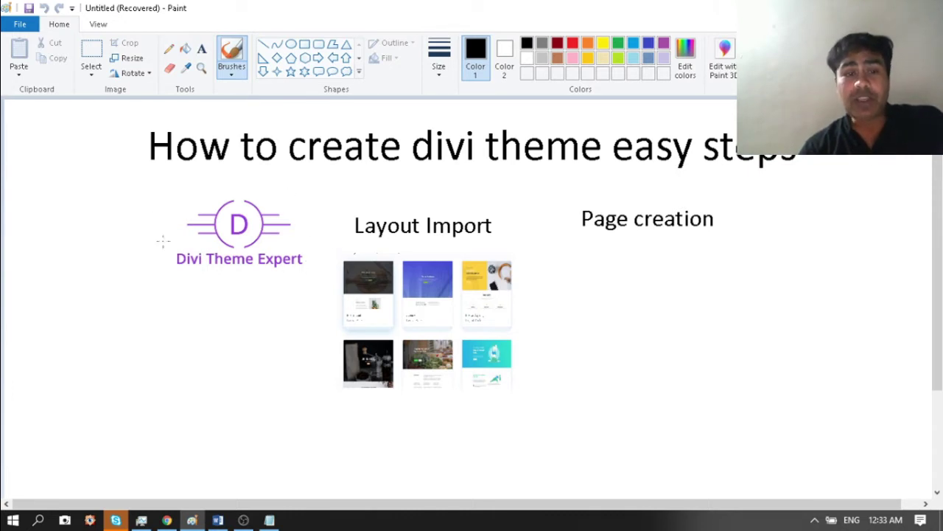
# Circle the Divi Theme Expert logo, Layout Import heading and thumbnails, with an arrow under the logo
pyautogui.moveTo(280, 190)
pyautogui.mouseDown()
pyautogui.moveTo(155, 213)
pyautogui.moveTo(244, 322)
pyautogui.moveTo(308, 219)
pyautogui.moveTo(256, 194)
pyautogui.mouseUp()
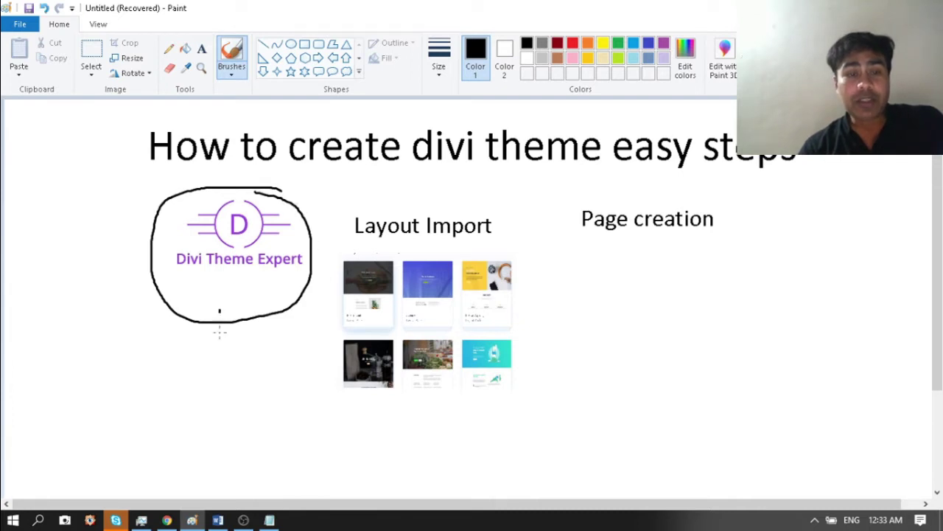
pyautogui.moveTo(219, 332)
pyautogui.mouseDown()
pyautogui.moveTo(204, 381)
pyautogui.moveTo(230, 377)
pyautogui.mouseUp()
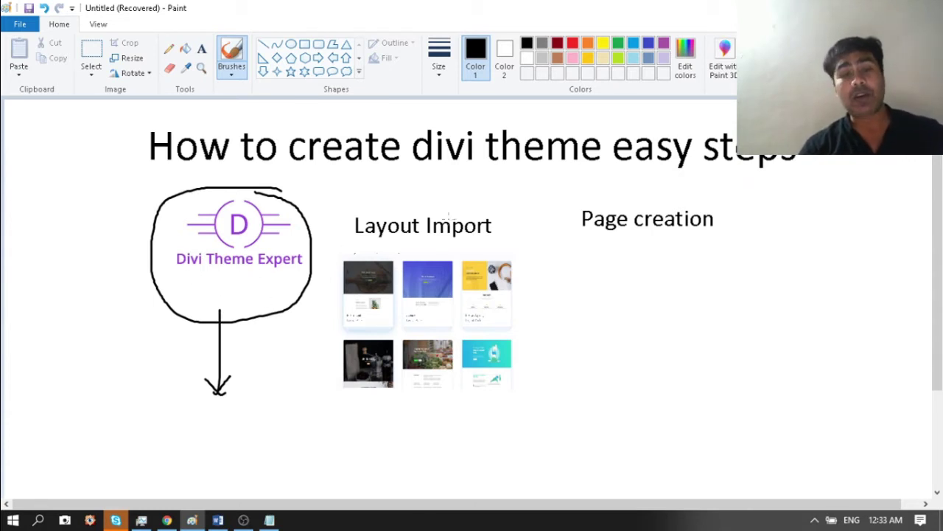
pyautogui.moveTo(462, 195)
pyautogui.mouseDown()
pyautogui.moveTo(356, 193)
pyautogui.moveTo(332, 228)
pyautogui.moveTo(523, 235)
pyautogui.moveTo(404, 181)
pyautogui.moveTo(372, 201)
pyautogui.mouseUp()
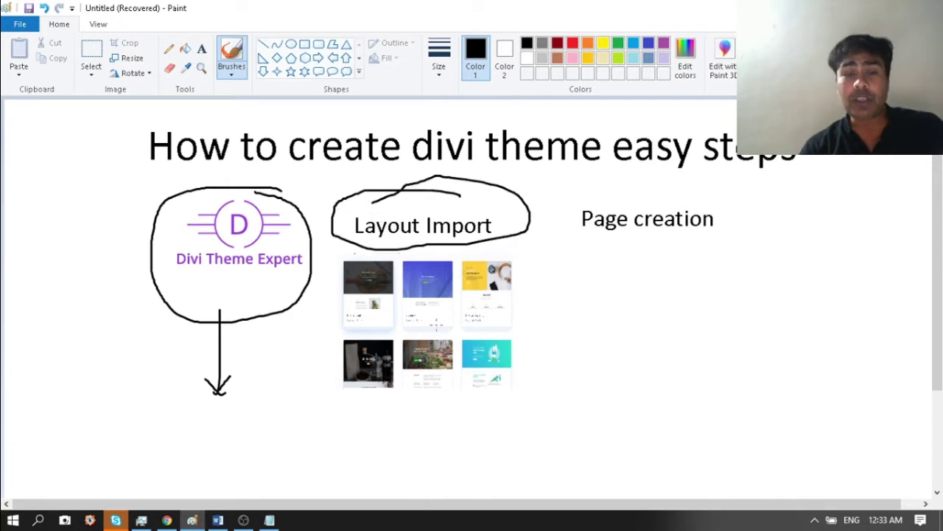
pyautogui.moveTo(420, 249)
pyautogui.mouseDown()
pyautogui.moveTo(312, 320)
pyautogui.moveTo(525, 352)
pyautogui.moveTo(457, 230)
pyautogui.moveTo(404, 258)
pyautogui.mouseUp()
# Circle Page creation, add arrows below it and the thumbnails, and link the layouts to it
pyautogui.moveTo(421, 404)
pyautogui.mouseDown()
pyautogui.moveTo(423, 446)
pyautogui.moveTo(439, 456)
pyautogui.mouseUp()
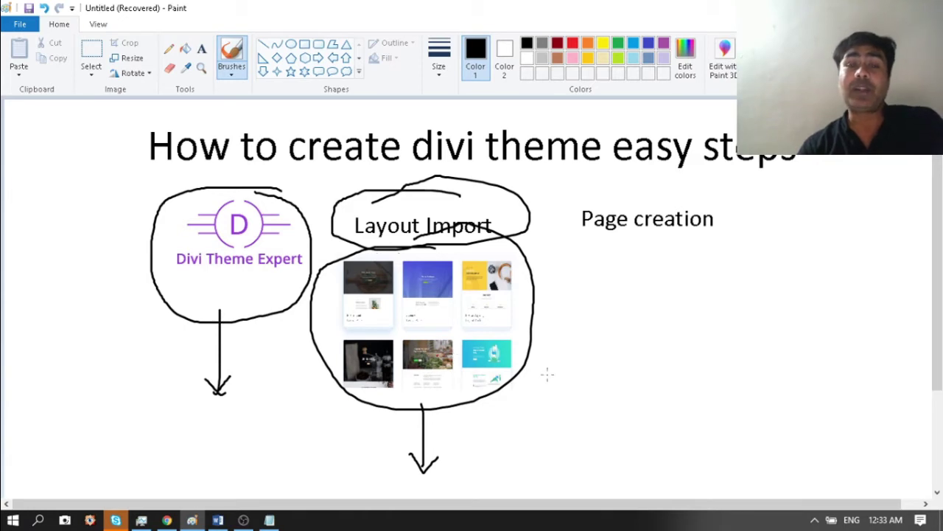
pyautogui.moveTo(684, 192)
pyautogui.mouseDown()
pyautogui.moveTo(569, 212)
pyautogui.moveTo(674, 257)
pyautogui.moveTo(726, 195)
pyautogui.moveTo(656, 188)
pyautogui.mouseUp()
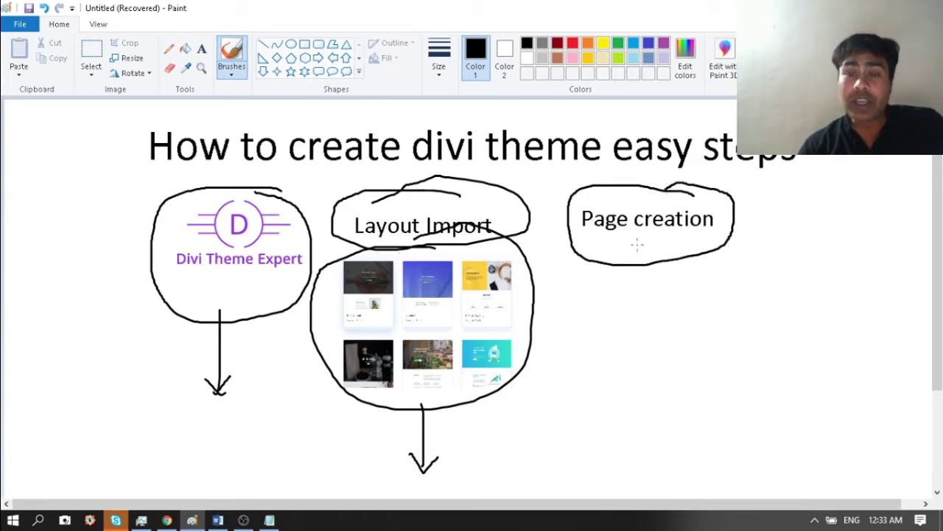
pyautogui.moveTo(639, 249); pyautogui.dragTo(653, 339)
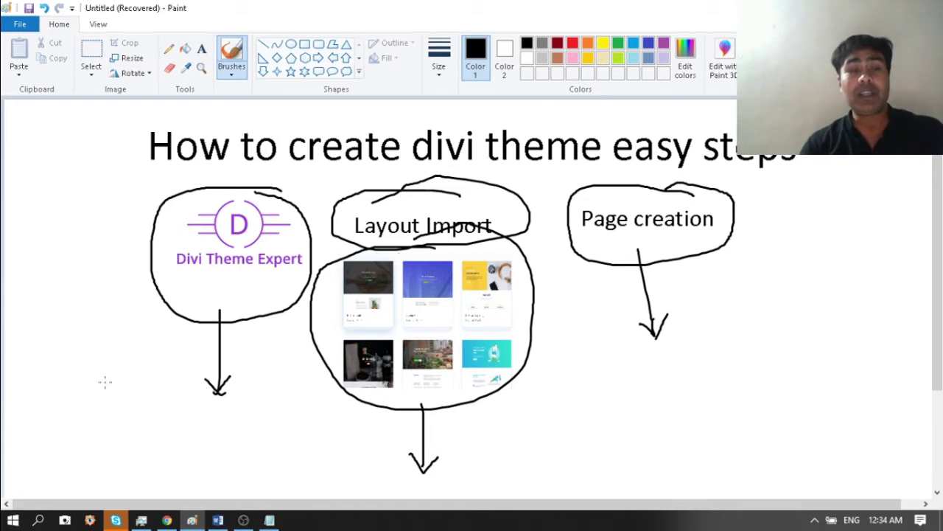
pyautogui.moveTo(148, 310); pyautogui.dragTo(229, 292)
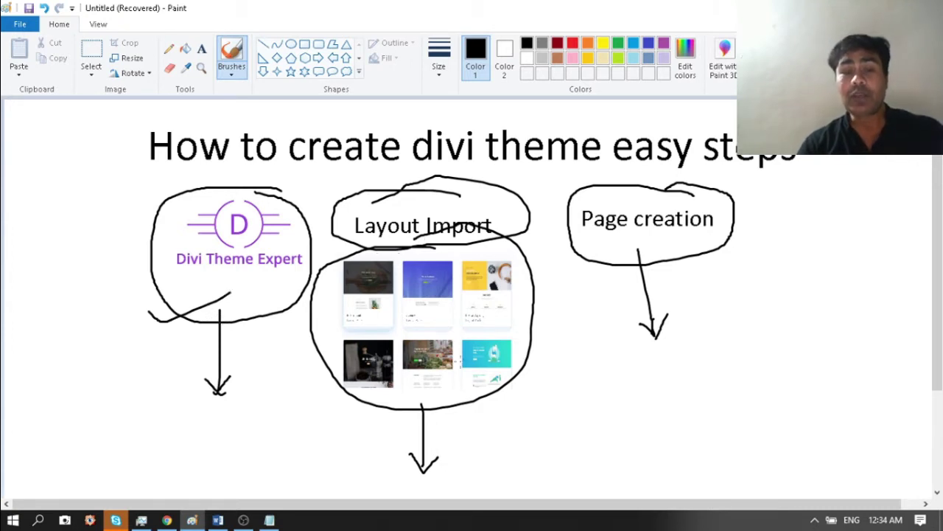
pyautogui.moveTo(473, 391)
pyautogui.mouseDown()
pyautogui.moveTo(619, 332)
pyautogui.moveTo(548, 339)
pyautogui.moveTo(542, 262)
pyautogui.moveTo(623, 287)
pyautogui.moveTo(612, 288)
pyautogui.moveTo(626, 281)
pyautogui.mouseUp()
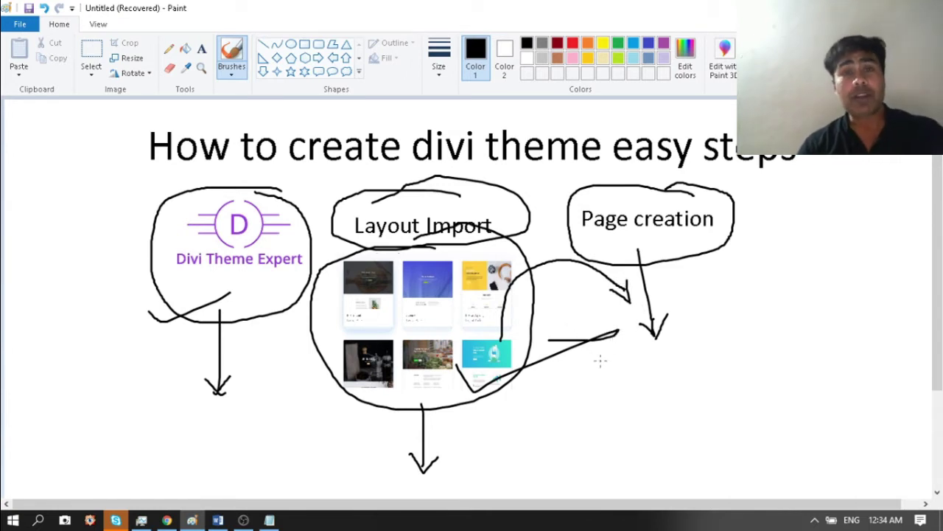
pyautogui.hotkey('alt', 'Tab')
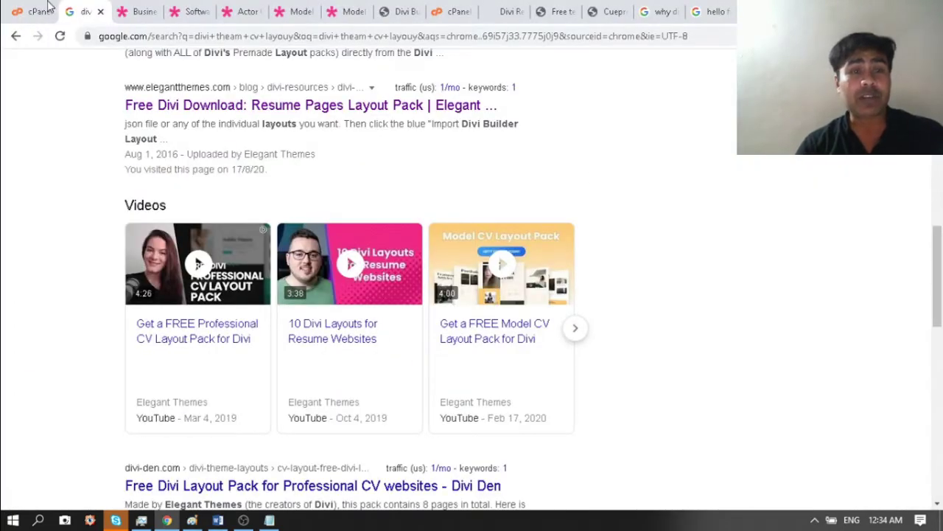
# Find and open cPanel's Subdomains page by searching 'sub'
pyautogui.click(52, 9)
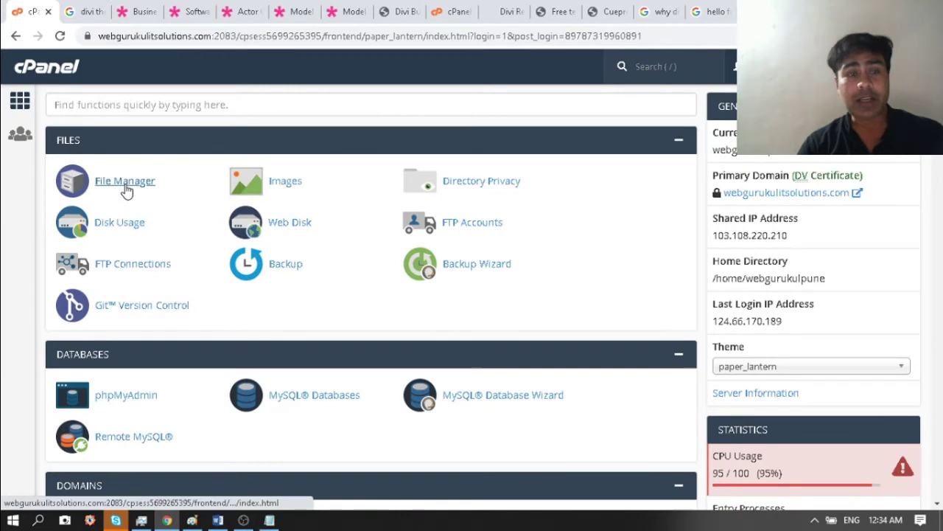
pyautogui.click(103, 110)
pyautogui.write('sub')
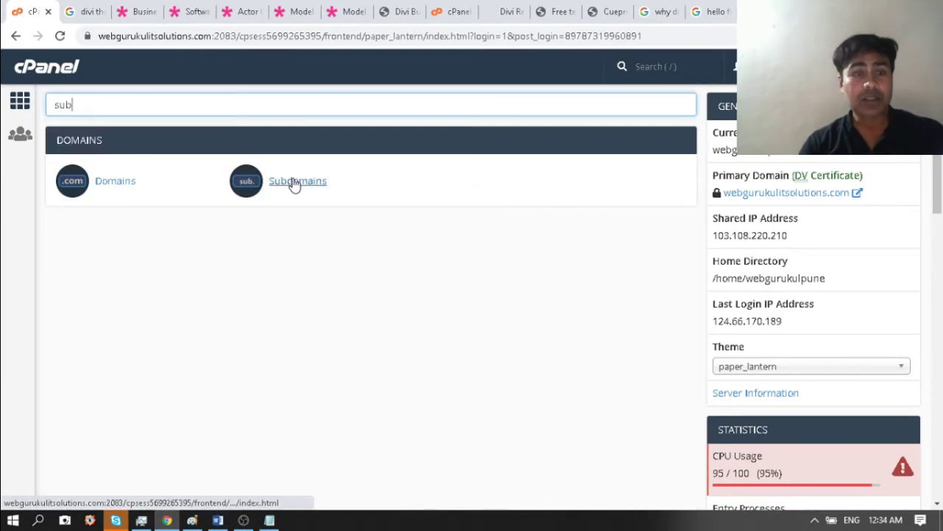
pyautogui.click(294, 183)
pyautogui.scroll(-3, 258, 221)
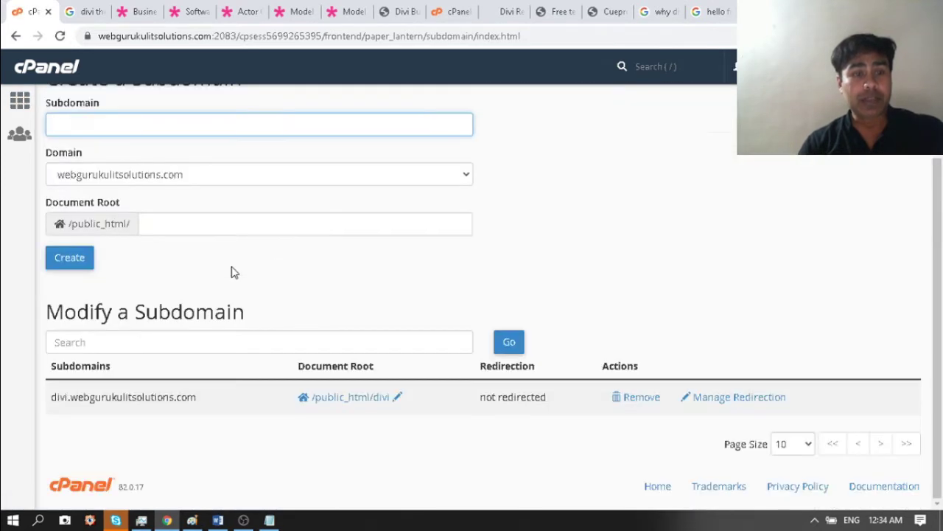
# Load divi.webgurukulitsolutions.com in a new tab, showing an empty Index of / listing
pyautogui.moveTo(50, 402); pyautogui.dragTo(219, 406)
pyautogui.hotkey('ctrl', 'c')
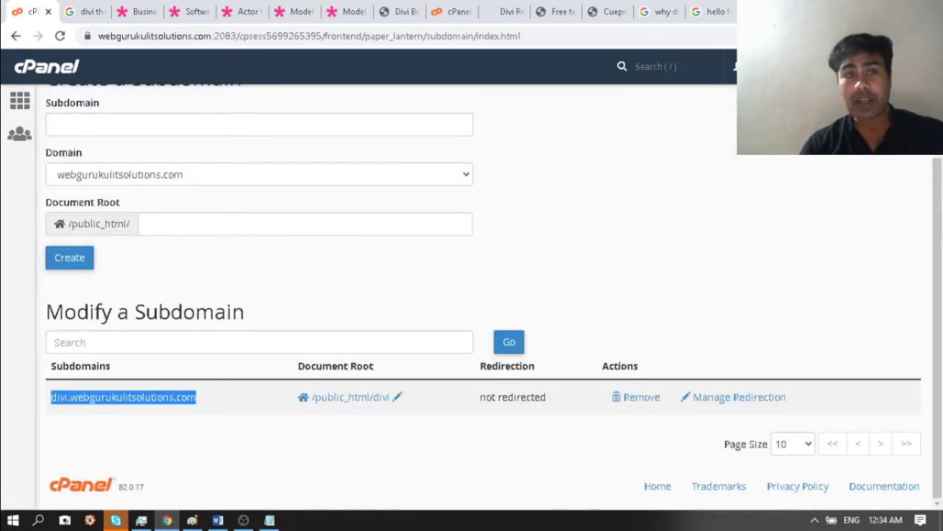
pyautogui.hotkey('ctrl', 't')
pyautogui.hotkey('ctrl', 'v')
pyautogui.press('Return')
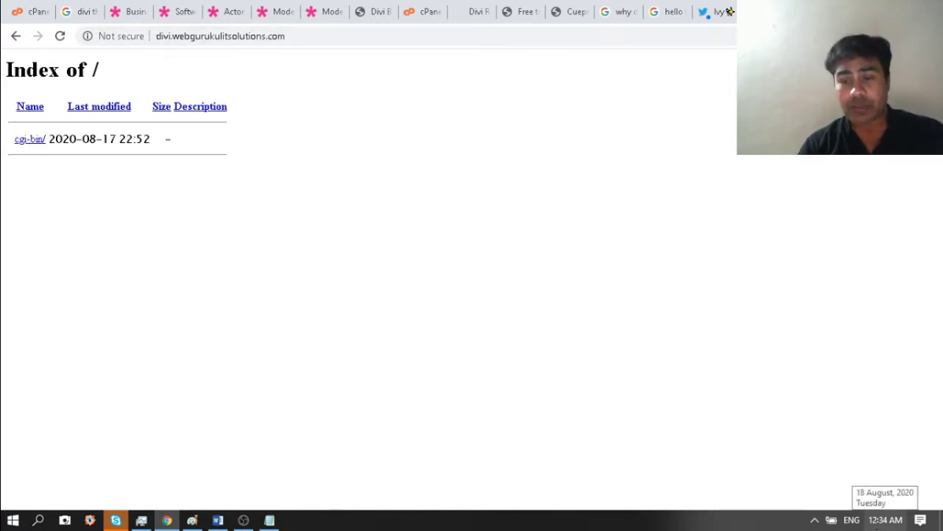
pyautogui.click(81, 11)
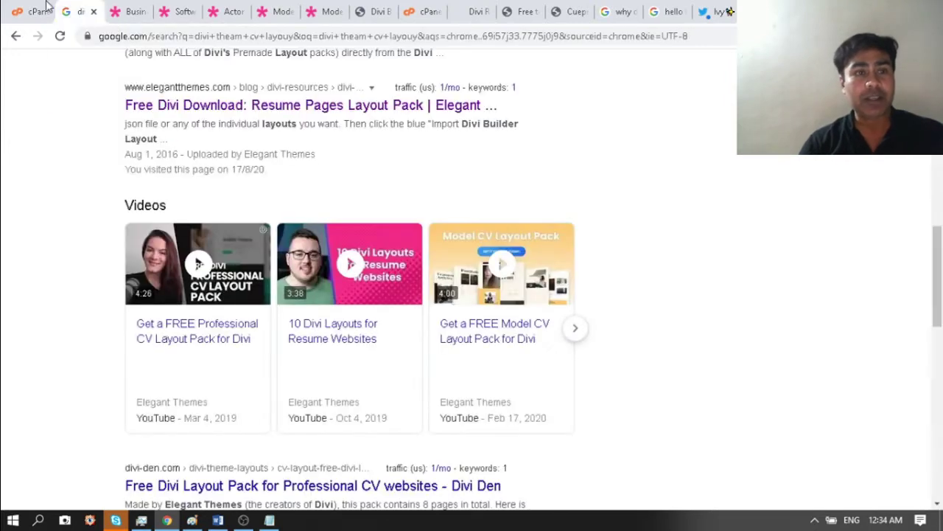
# Start a new Softaculous WordPress install with the divi subdomain as its location
pyautogui.click(43, 9)
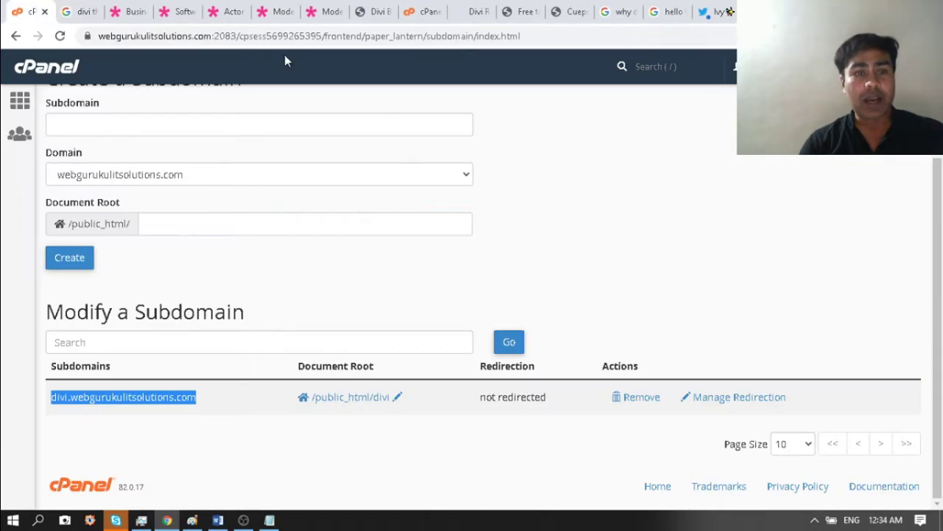
pyautogui.click(29, 74)
pyautogui.scroll(-3, 177, 162)
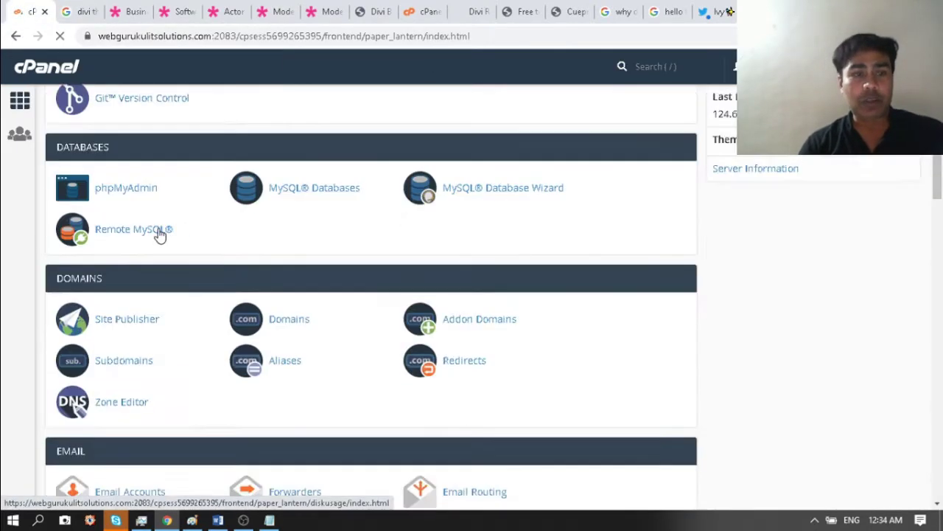
pyautogui.scroll(-15, 157, 233)
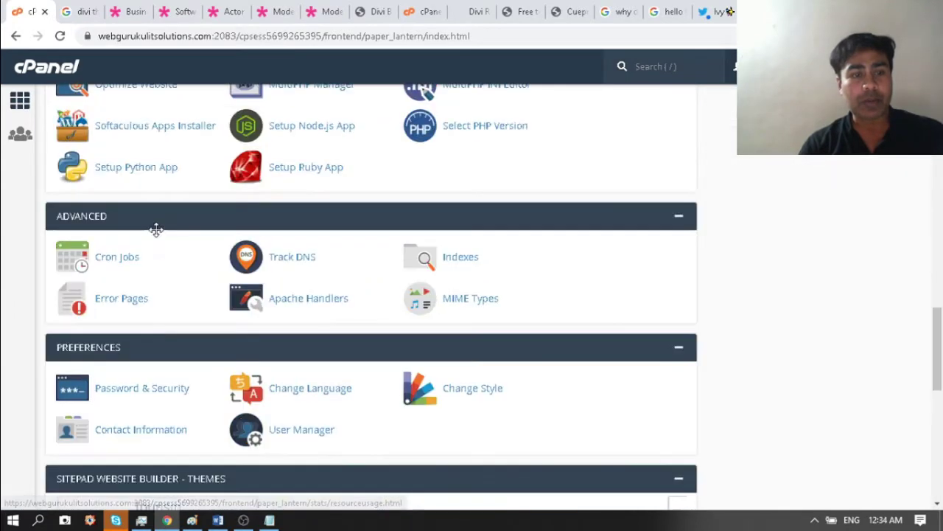
pyautogui.scroll(-10, 156, 230)
pyautogui.click(82, 231)
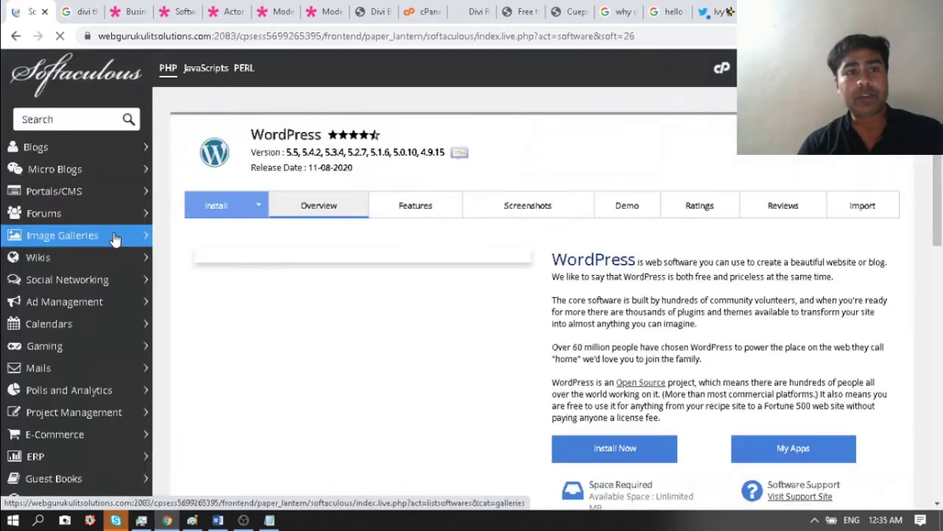
pyautogui.scroll(-4, 590, 337)
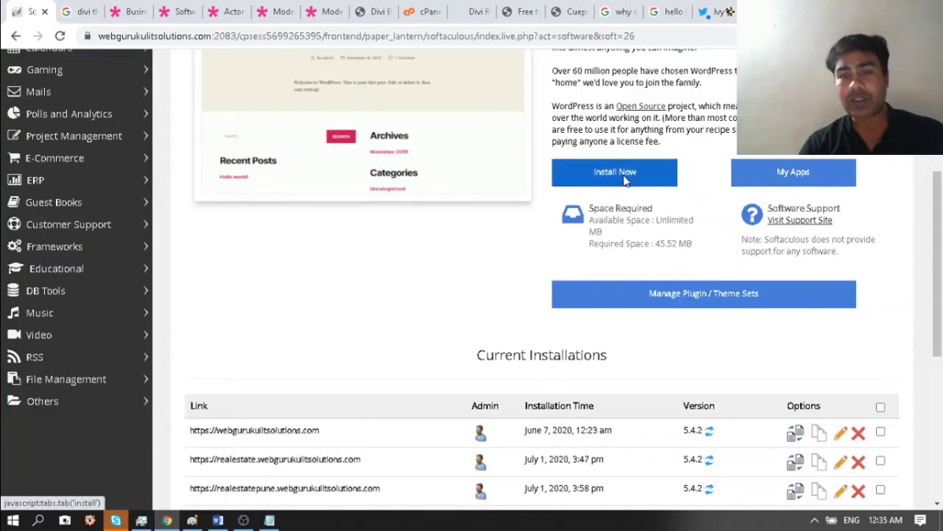
pyautogui.click(624, 180)
pyautogui.scroll(1, 664, 184)
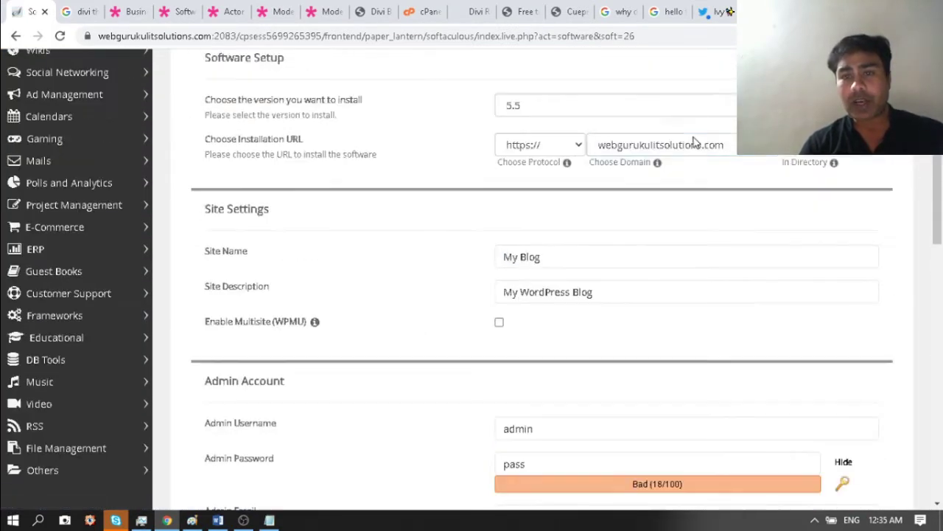
pyautogui.click(730, 144)
pyautogui.click(684, 175)
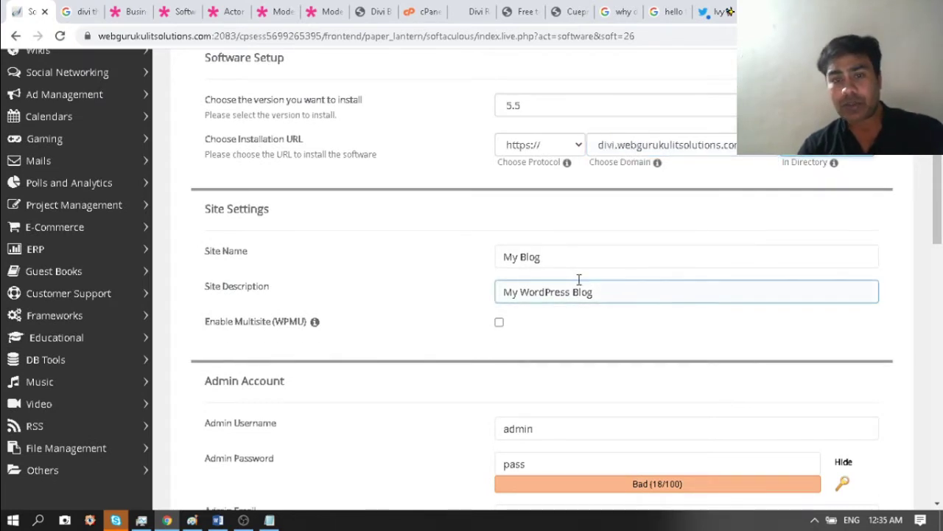
# Enter a new admin password and fill the admin e-mail from a saved suggestion
pyautogui.scroll(-1, 554, 428)
pyautogui.click(558, 361)
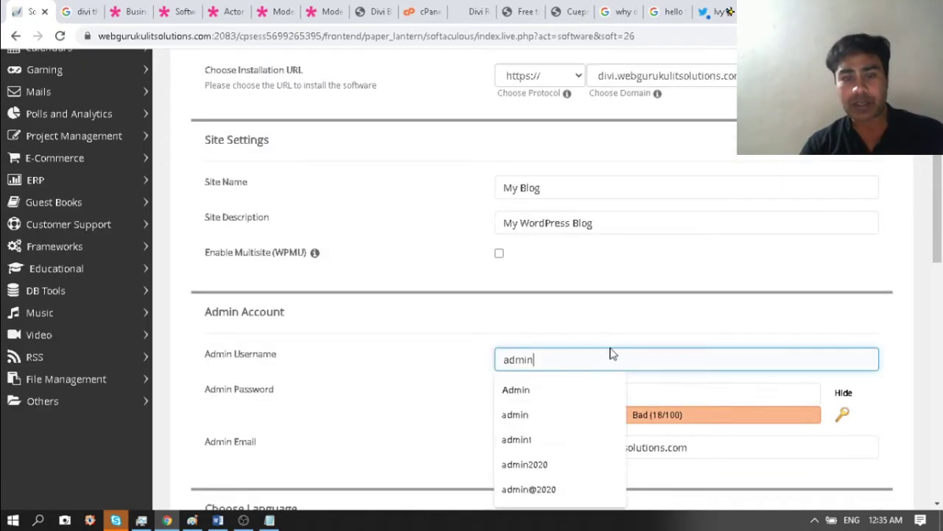
pyautogui.click(565, 395)
pyautogui.hotkey('ctrl', 'a')
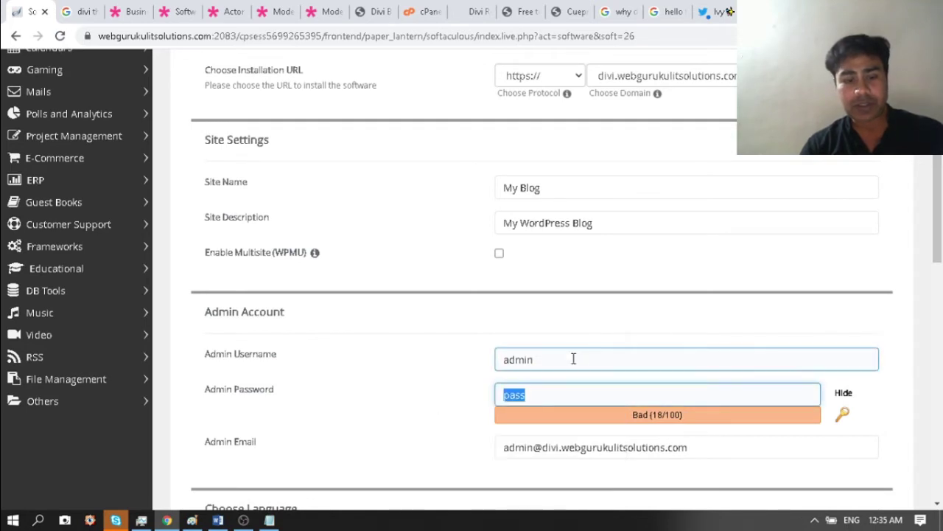
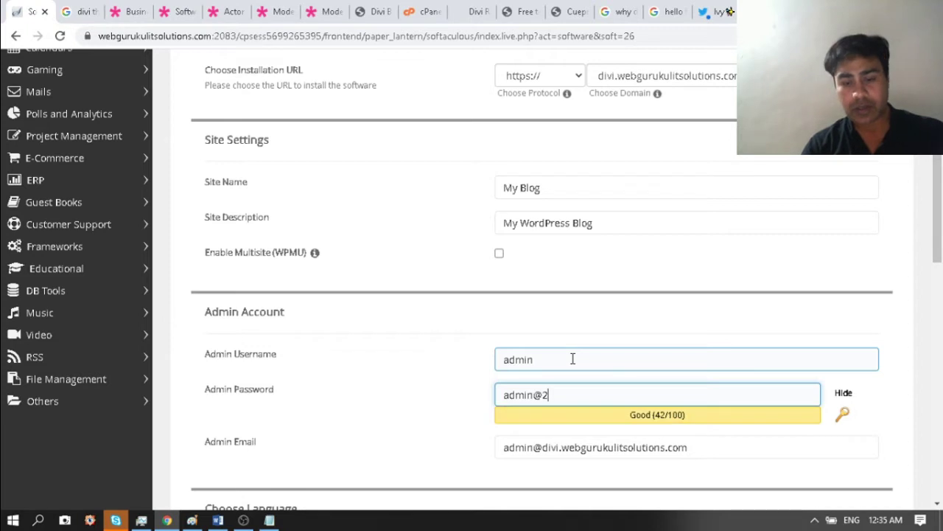
pyautogui.scroll(-4, 581, 332)
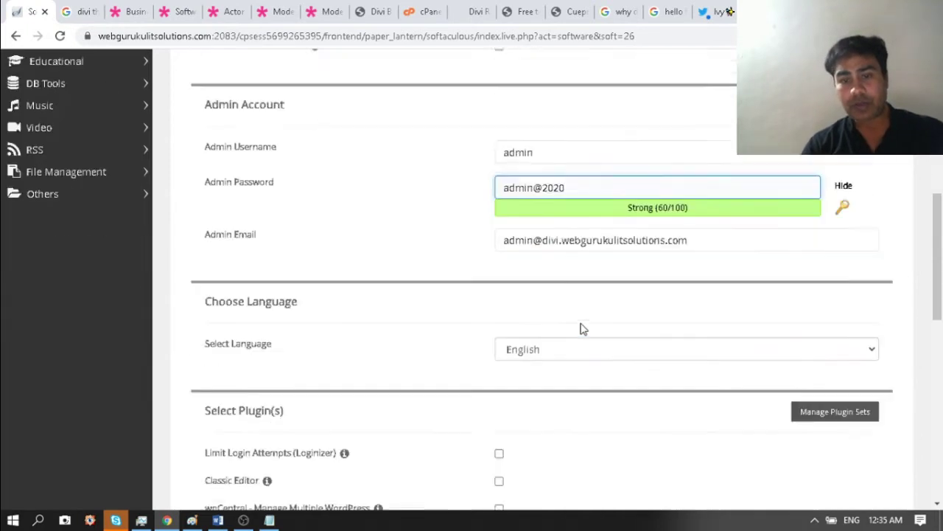
pyautogui.tripleClick(693, 173)
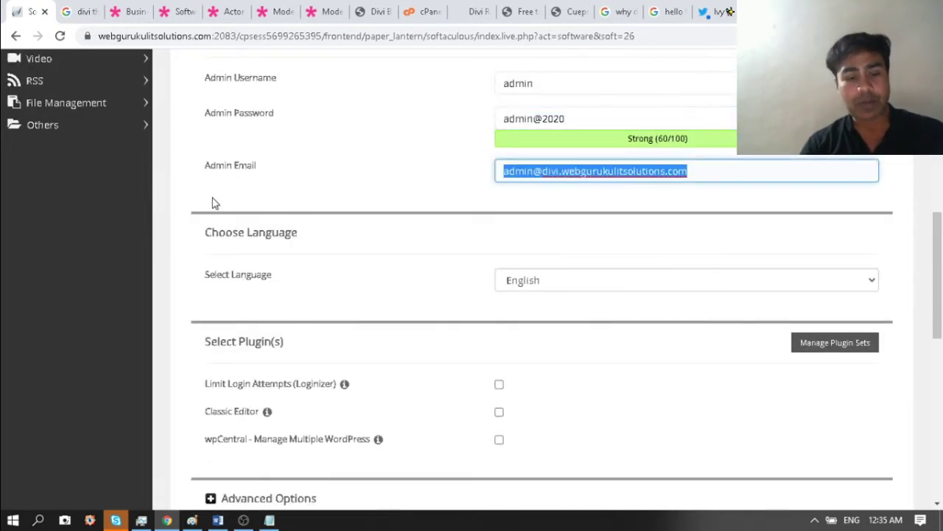
pyautogui.click(551, 201)
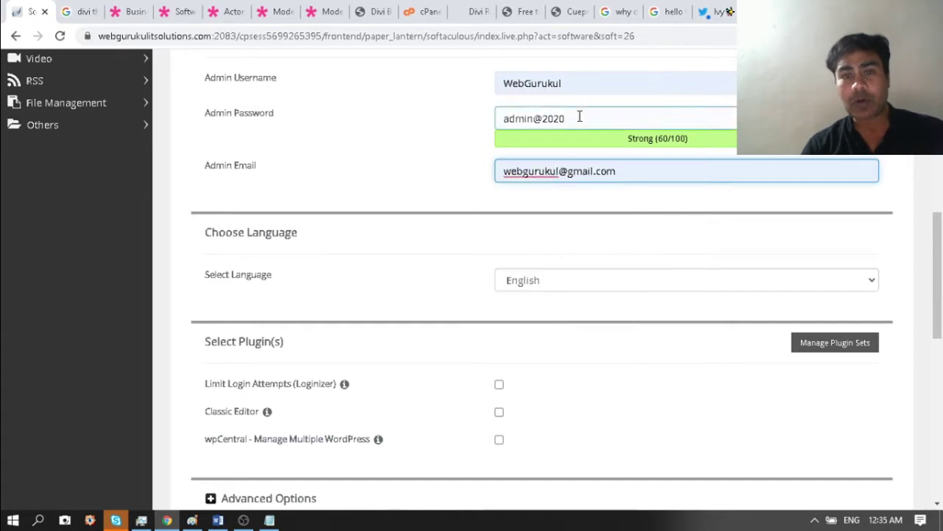
# Set the admin username to 'Admin' and capitalise the password's first letter
pyautogui.tripleClick(605, 87)
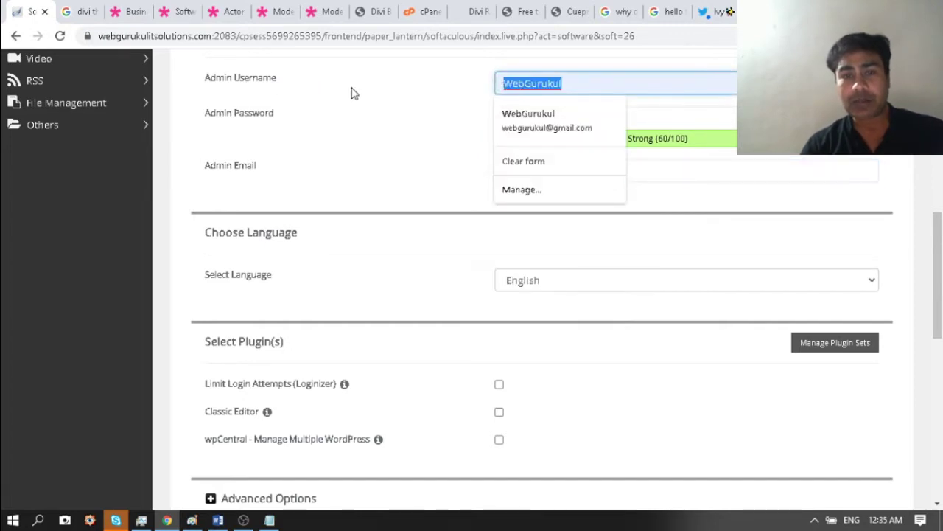
pyautogui.write('Admin')
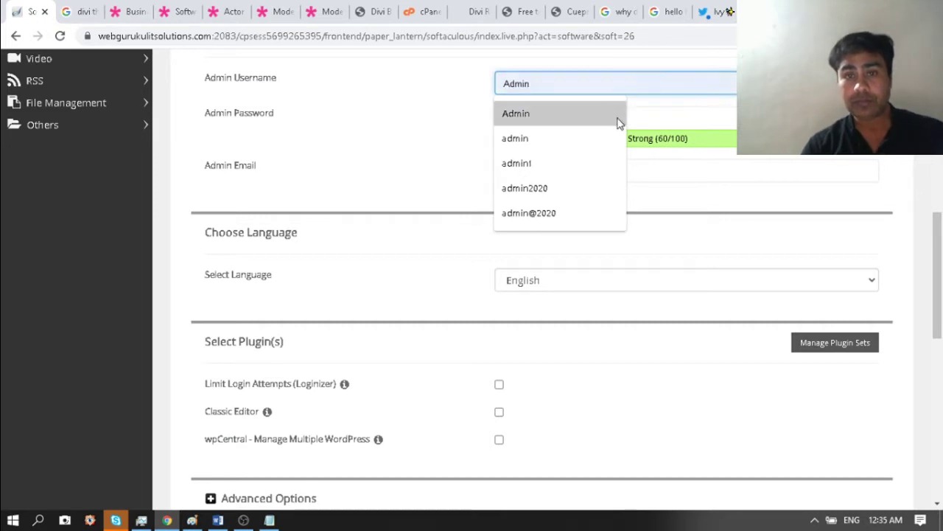
pyautogui.click(696, 117)
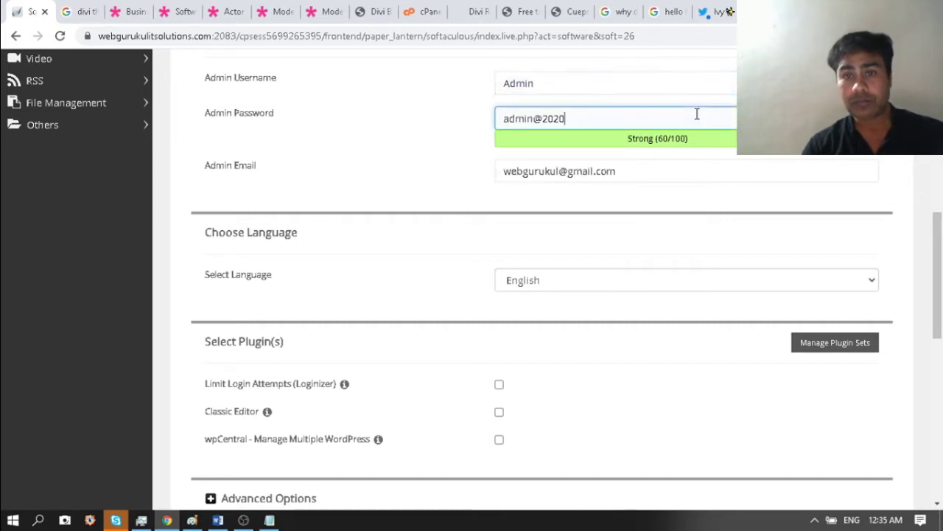
pyautogui.moveTo(511, 119); pyautogui.dragTo(502, 119)
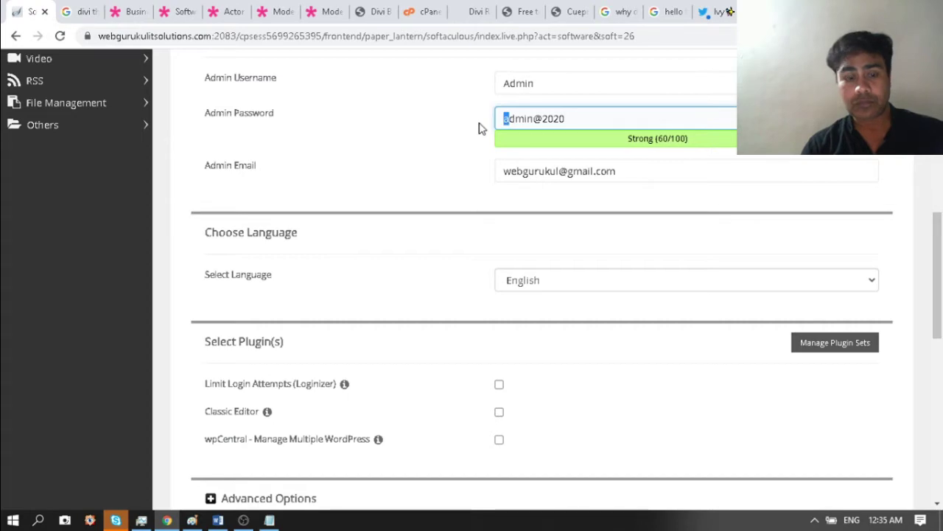
pyautogui.write('A')
pyautogui.click(630, 216)
pyautogui.scroll(-8, 624, 217)
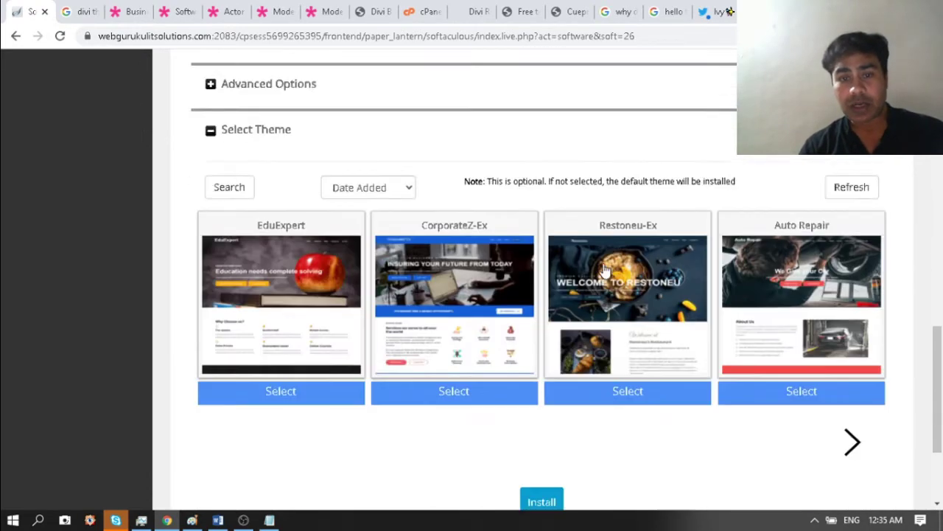
pyautogui.click(558, 387)
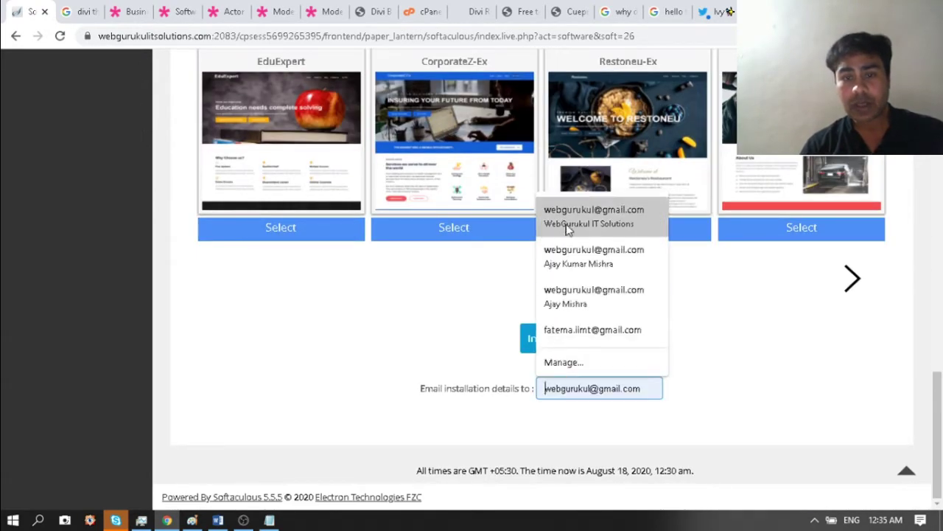
# Fill the installation-details e-mail from a saved suggestion and launch the WordPress install
pyautogui.click(567, 220)
pyautogui.click(542, 338)
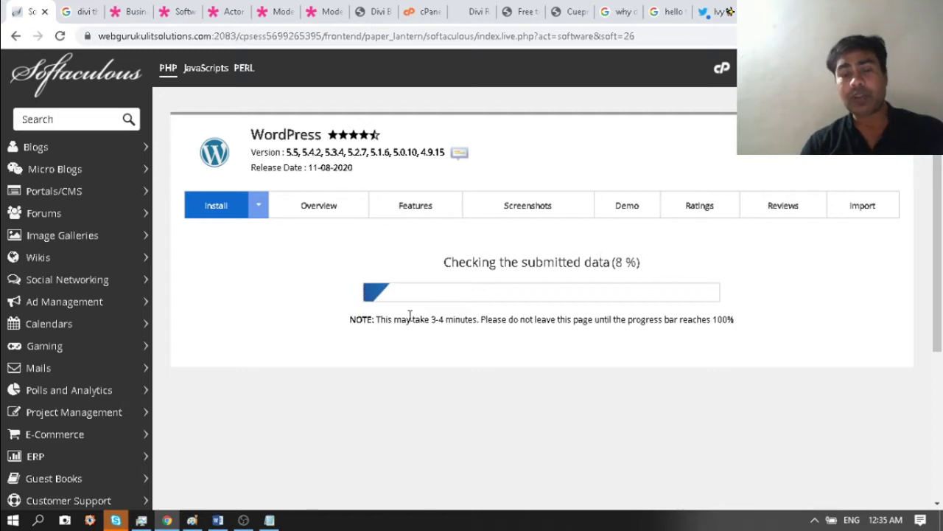
pyautogui.moveTo(431, 319); pyautogui.dragTo(469, 321)
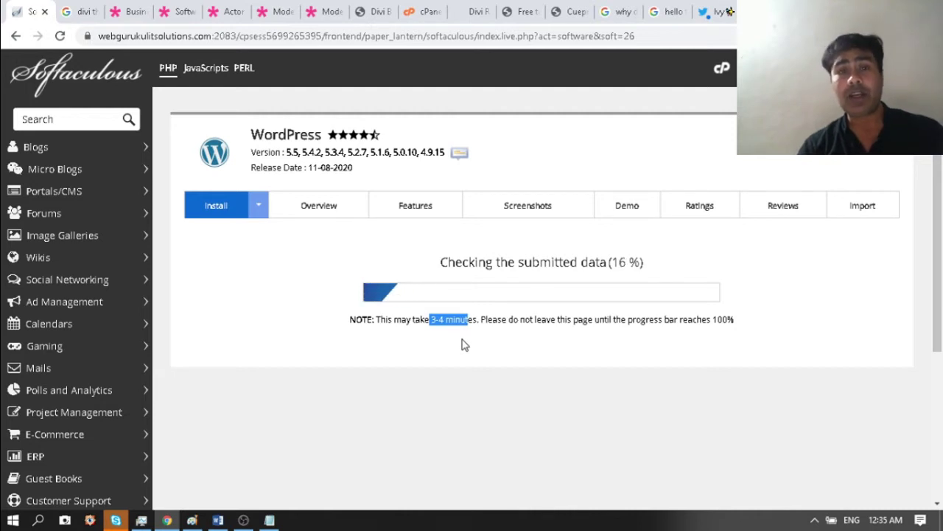
pyautogui.click(248, 520)
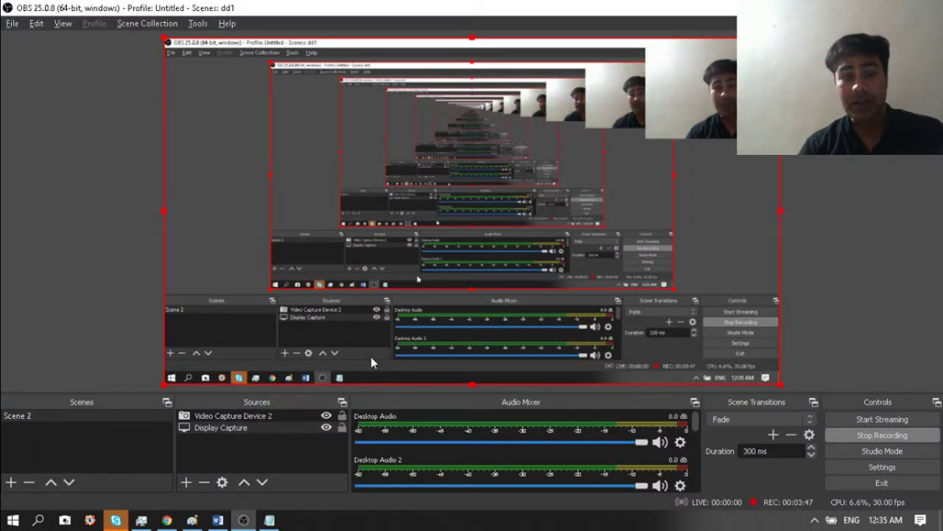
# Open and close a projector of the display capture, then hide one scene source
pyautogui.rightClick(250, 428)
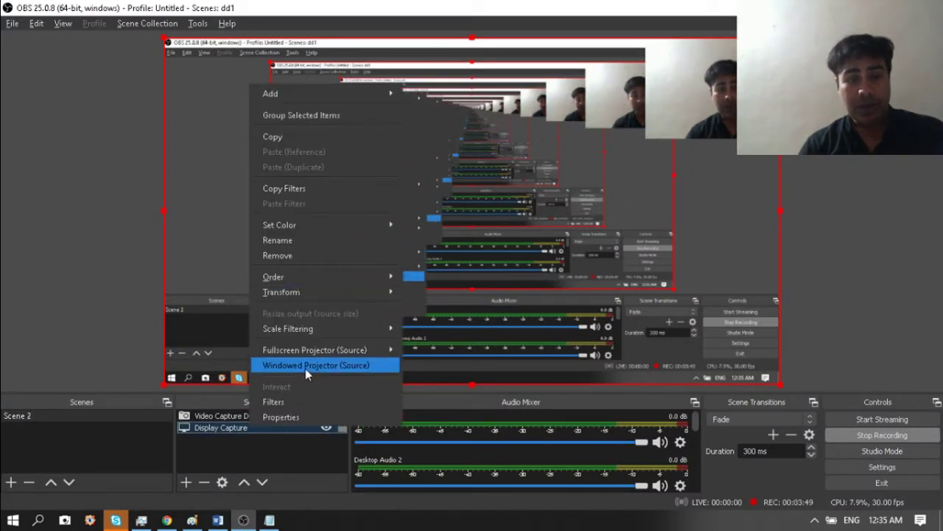
pyautogui.click(305, 368)
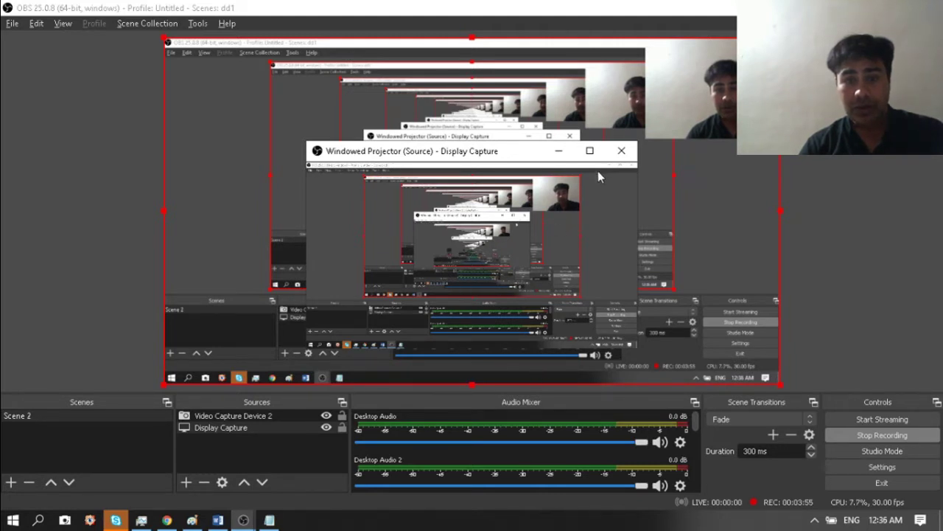
pyautogui.click(621, 150)
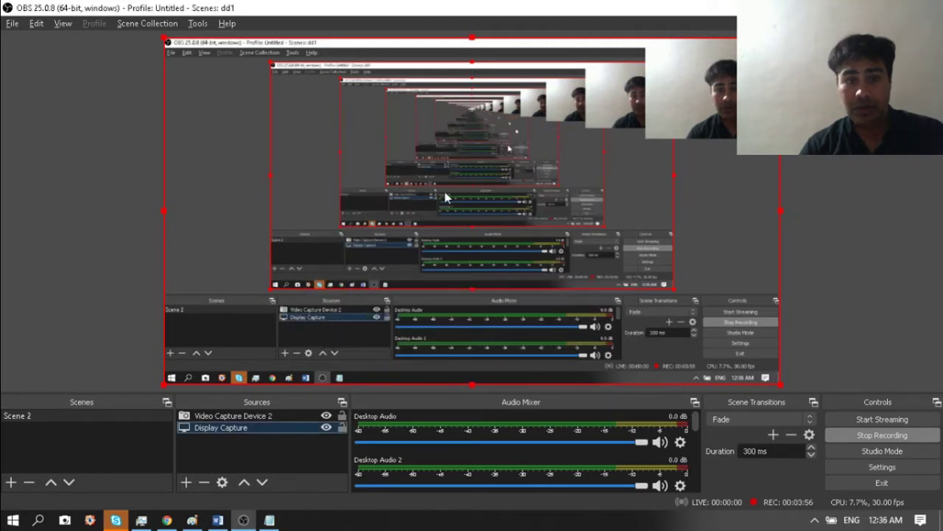
pyautogui.click(325, 428)
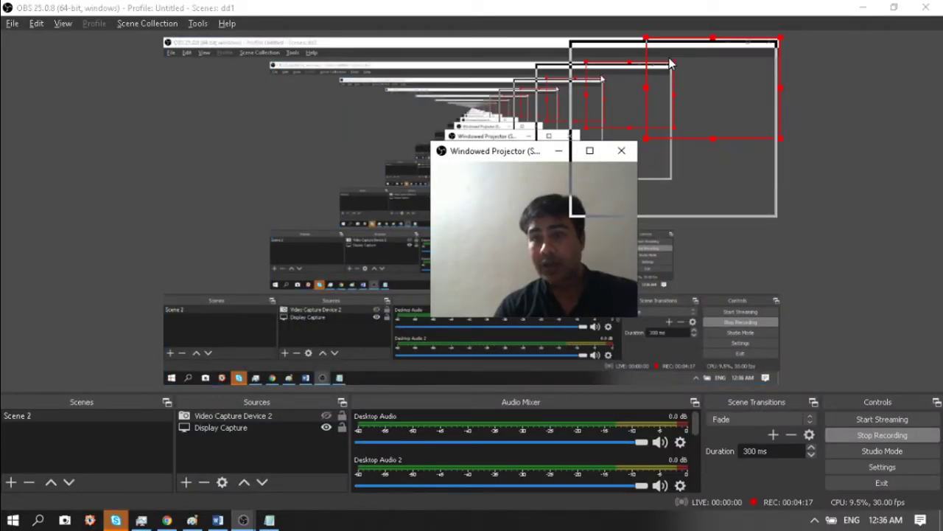
# Move the webcam projector window to the top-right and shrink it, then return to Chrome
pyautogui.moveTo(670, 64); pyautogui.dragTo(668, 65)
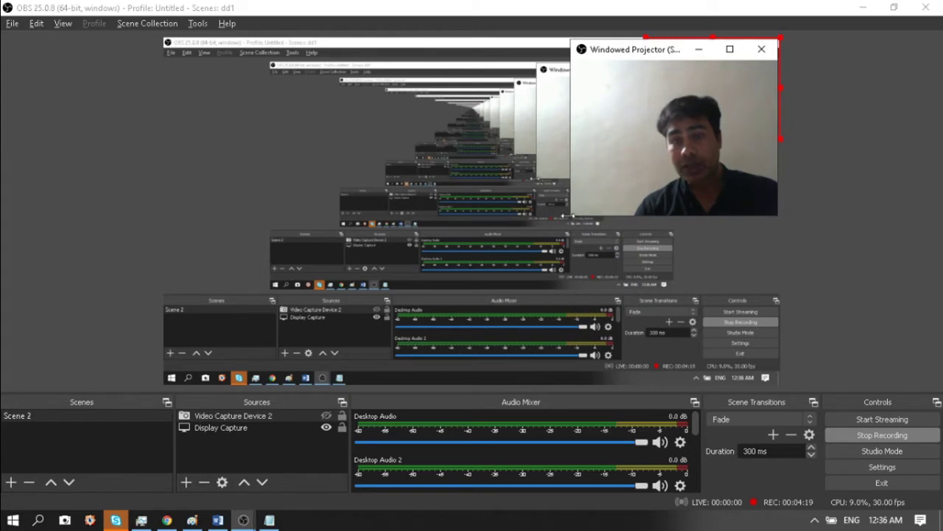
pyautogui.moveTo(573, 214); pyautogui.dragTo(621, 170)
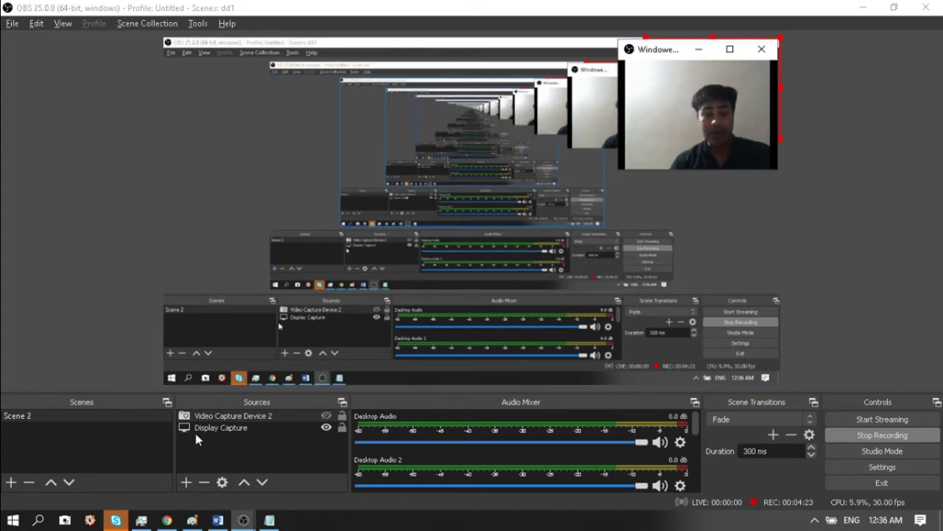
pyautogui.click(564, 305)
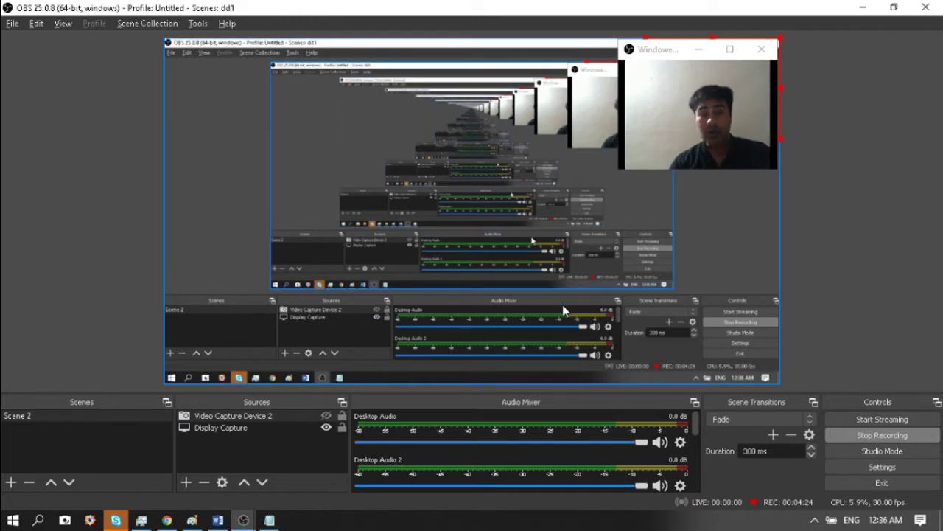
pyautogui.click(624, 172)
pyautogui.hotkey('alt', 'Tab')
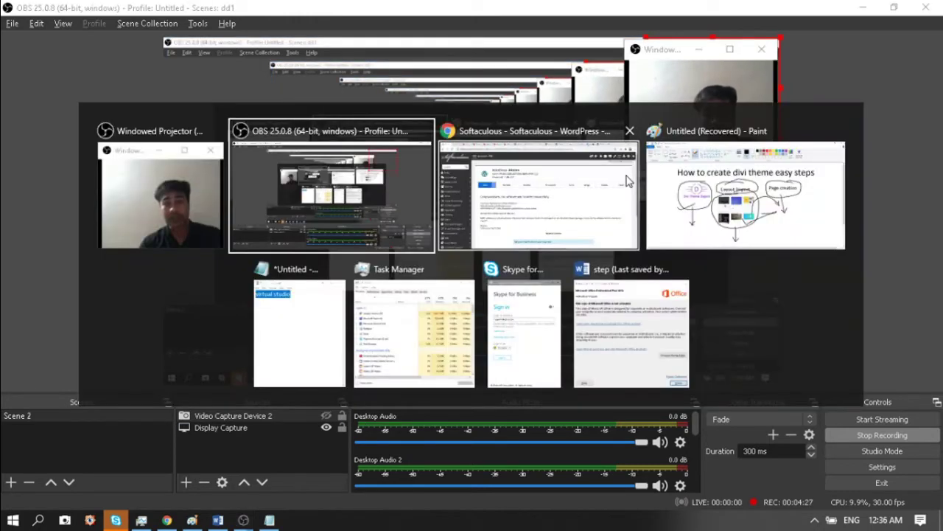
pyautogui.click(626, 181)
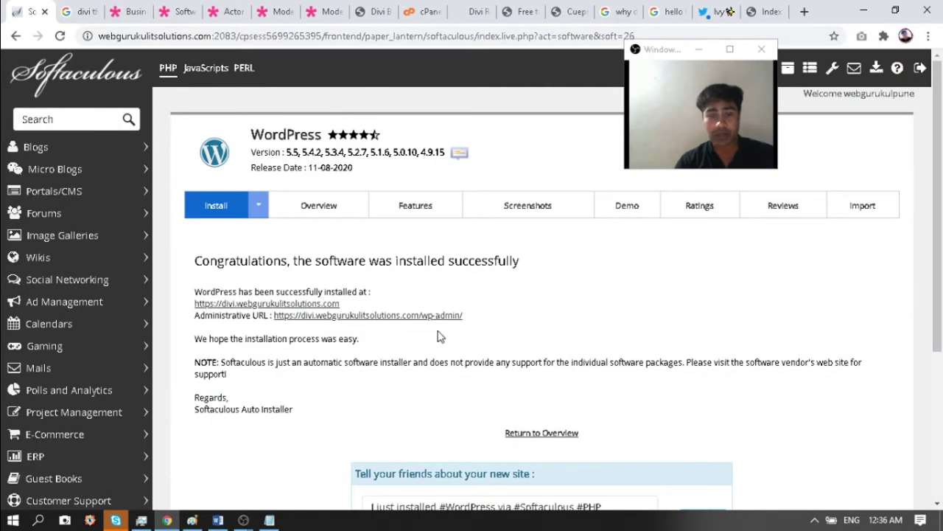
# Move the webcam projector aside and bring up the divi.webgurukulitsolutions.com tab
pyautogui.moveTo(658, 77); pyautogui.dragTo(793, 150)
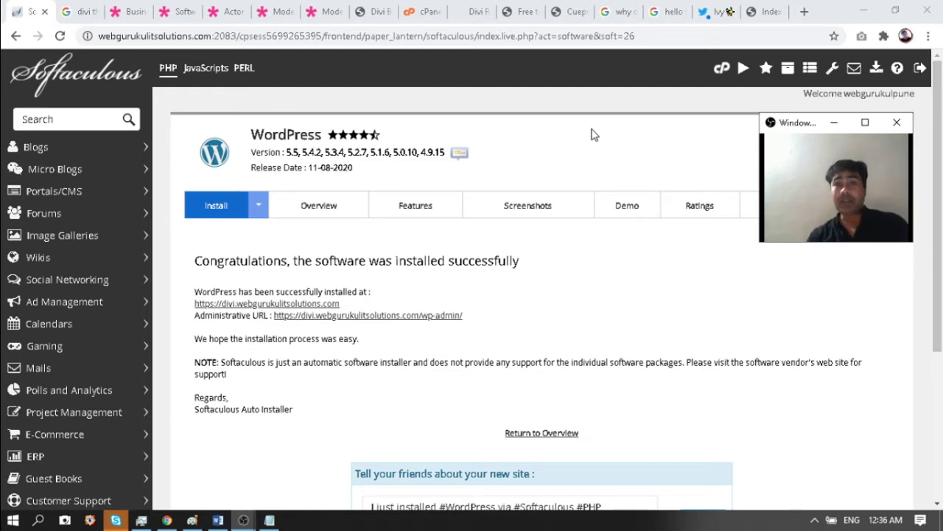
pyautogui.click(393, 322)
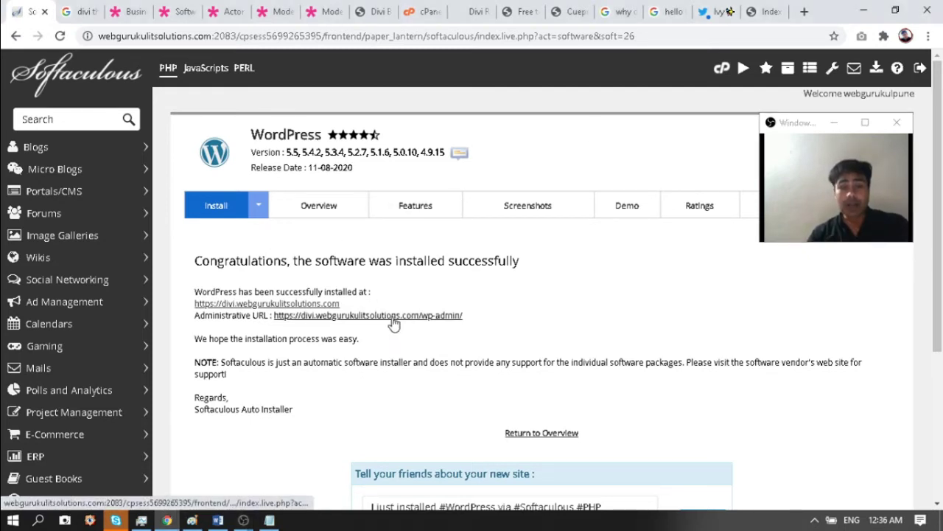
pyautogui.click(786, 13)
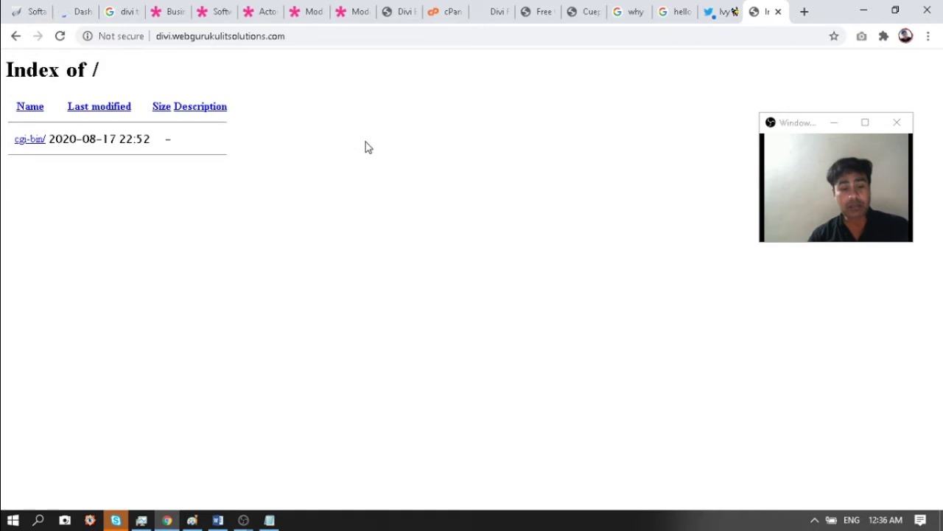
# Reload the divi site to reveal the default WordPress 'My Blog' page, then return to cPanel Subdomains
pyautogui.press('F5')
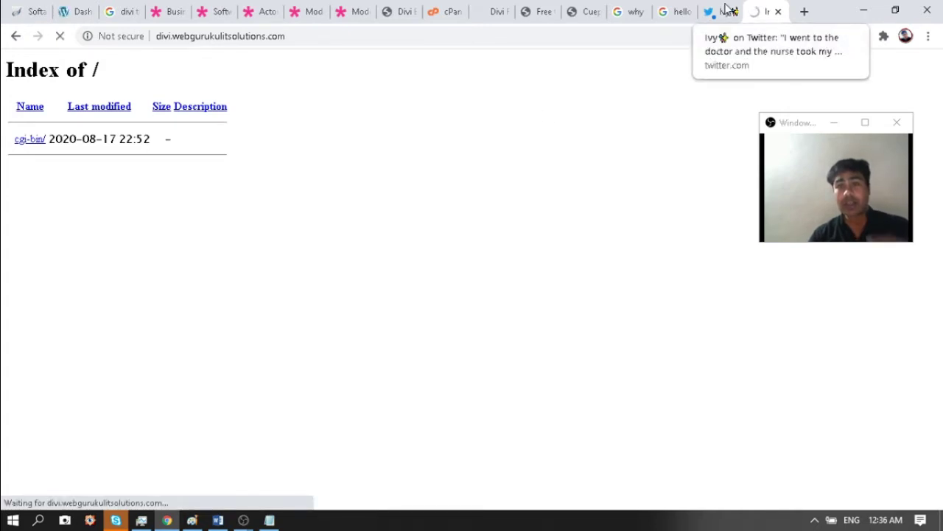
pyautogui.scroll(-4, 414, 213)
pyautogui.scroll(1, 413, 213)
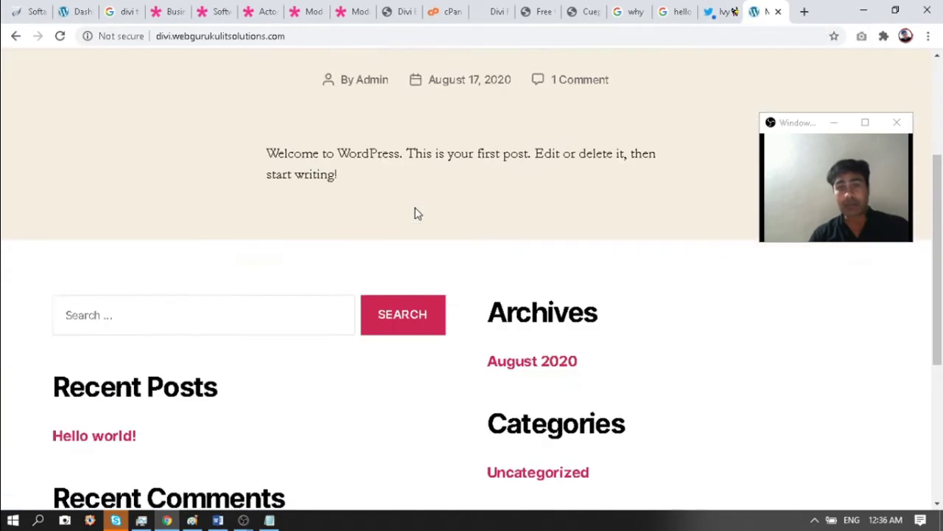
pyautogui.scroll(-1, 415, 213)
pyautogui.scroll(-3, 415, 213)
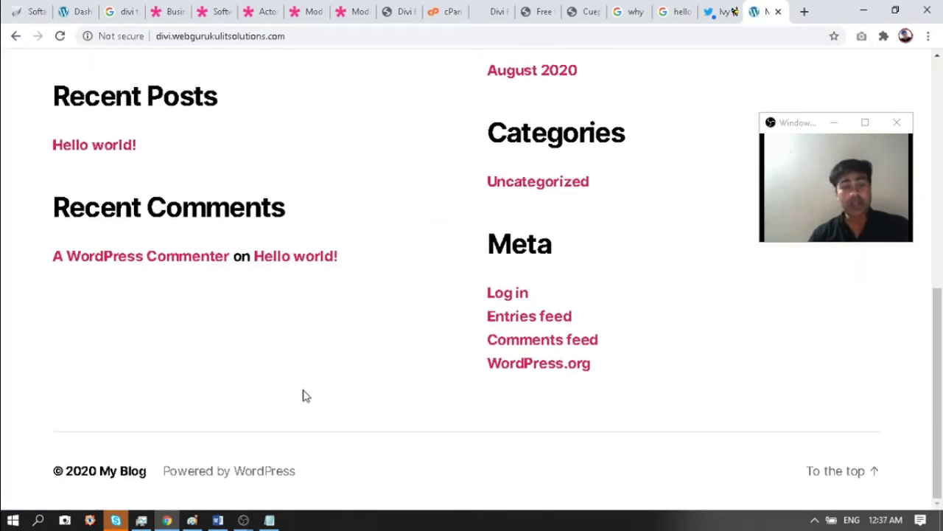
pyautogui.scroll(8, 312, 182)
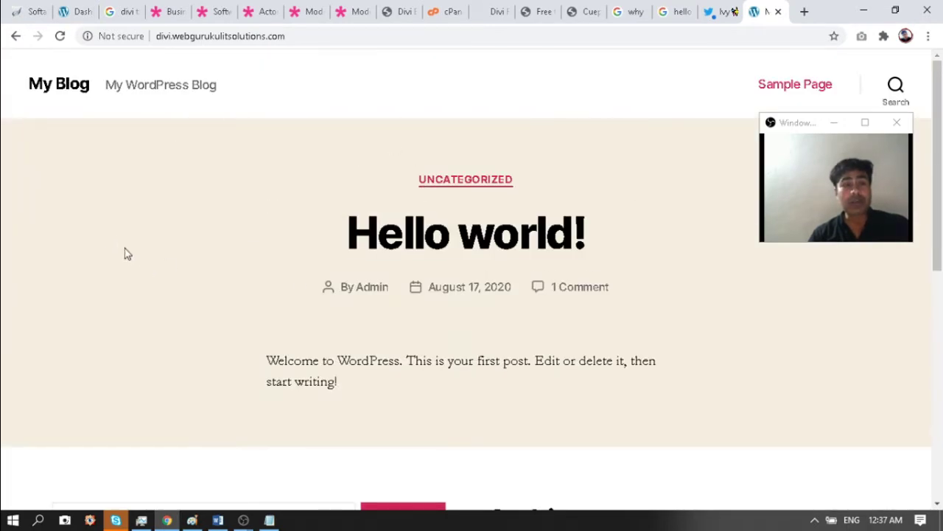
pyautogui.click(435, 11)
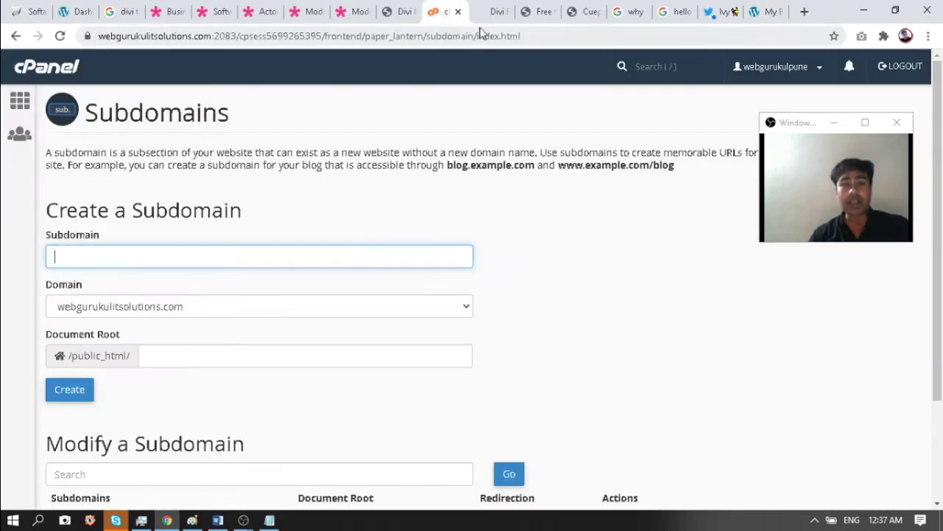
# Go back to the cPanel home dashboard and open File Manager
pyautogui.scroll(-2, 73, 343)
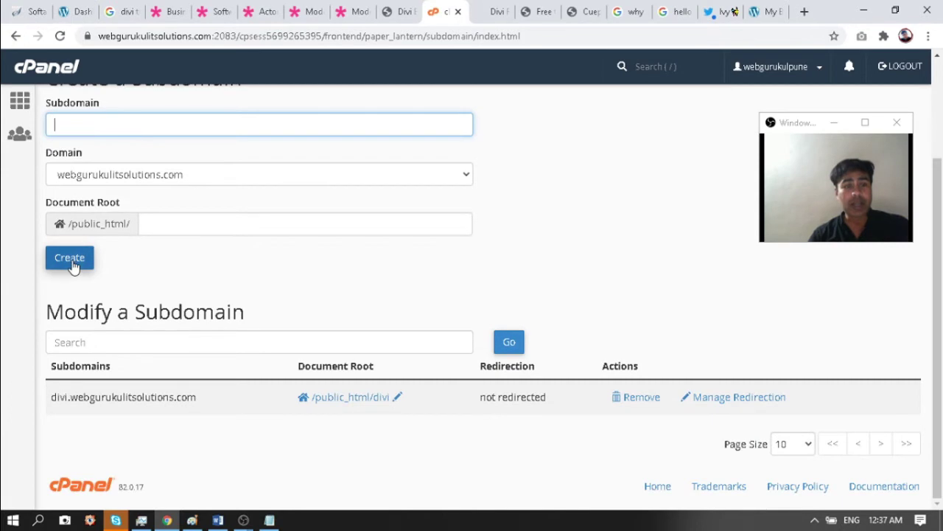
pyautogui.scroll(2, 74, 263)
pyautogui.click(20, 100)
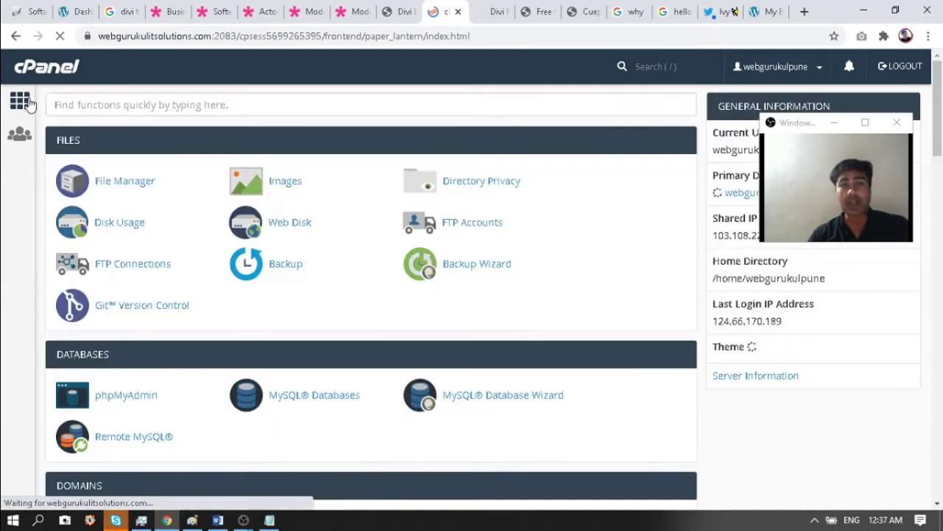
pyautogui.click(118, 182)
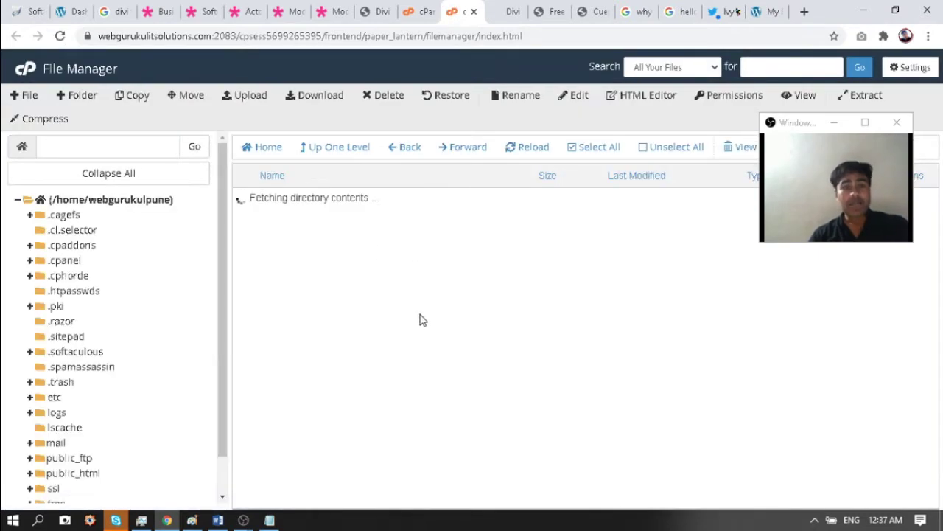
# Navigate to public_html/divi/wp-content/themes and open its Upload page
pyautogui.scroll(-3, 263, 378)
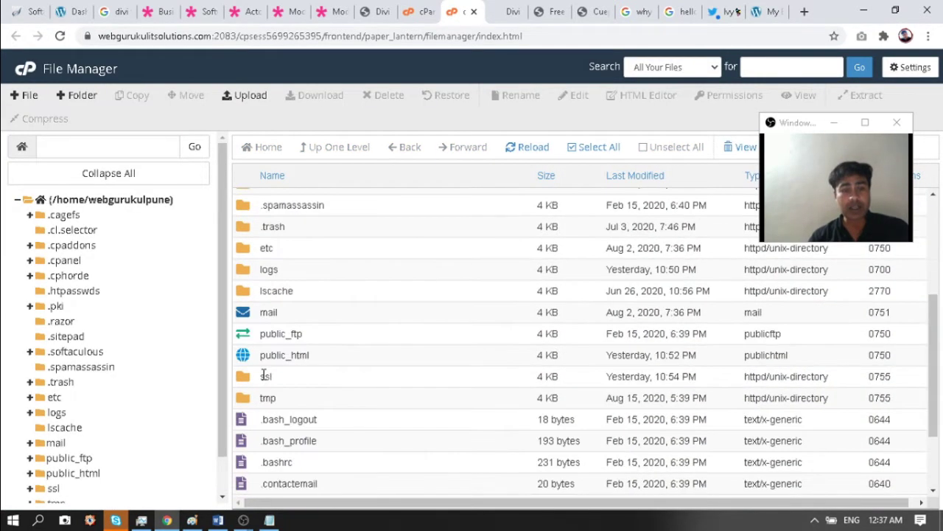
pyautogui.doubleClick(259, 354)
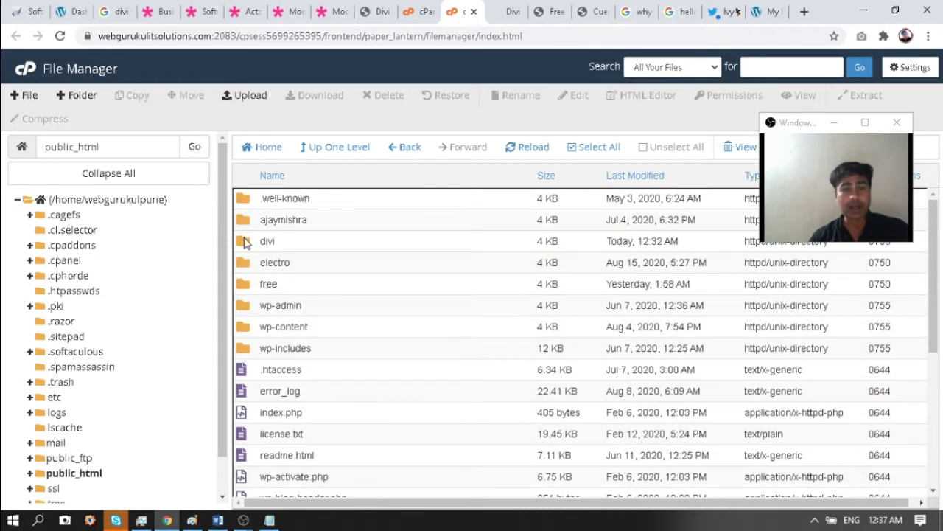
pyautogui.doubleClick(247, 242)
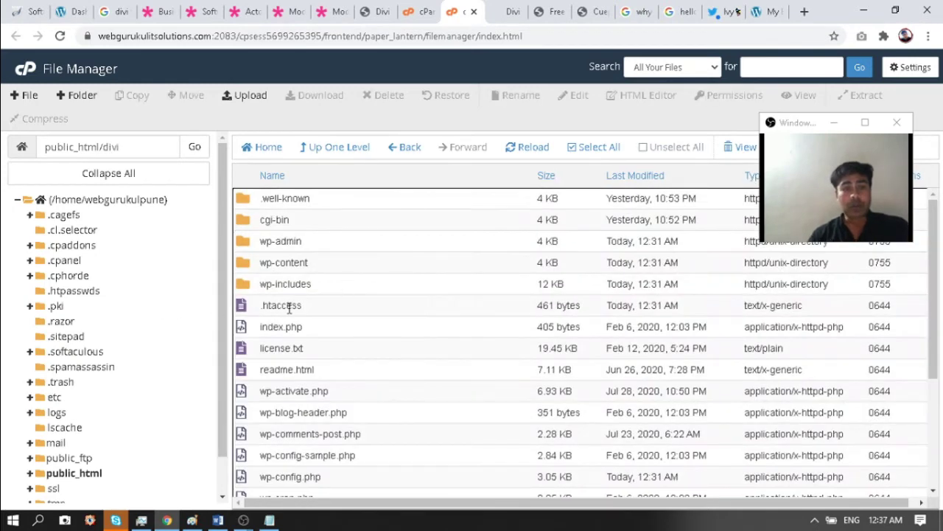
pyautogui.doubleClick(249, 267)
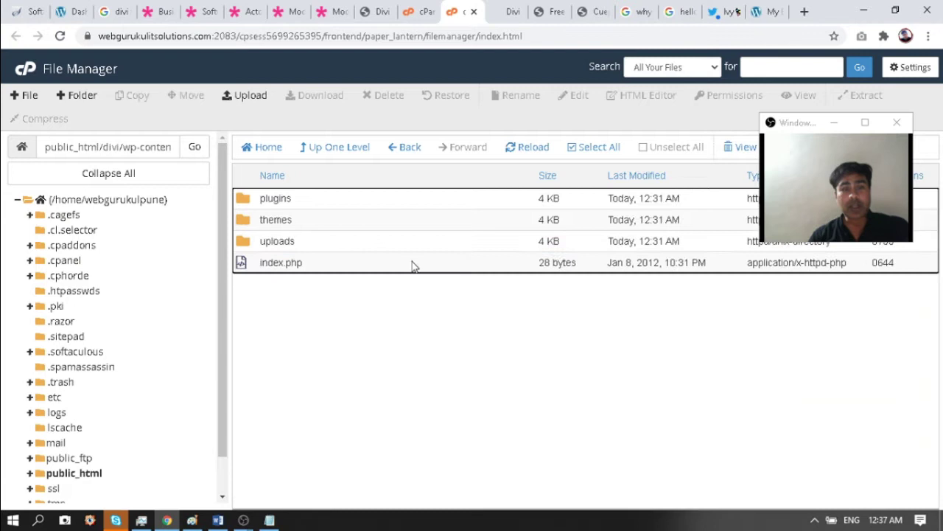
pyautogui.doubleClick(253, 222)
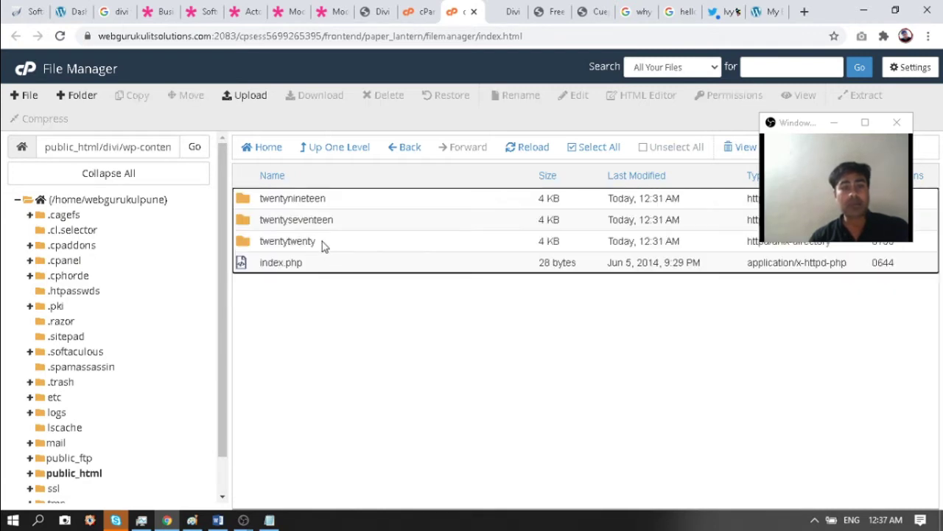
pyautogui.click(244, 97)
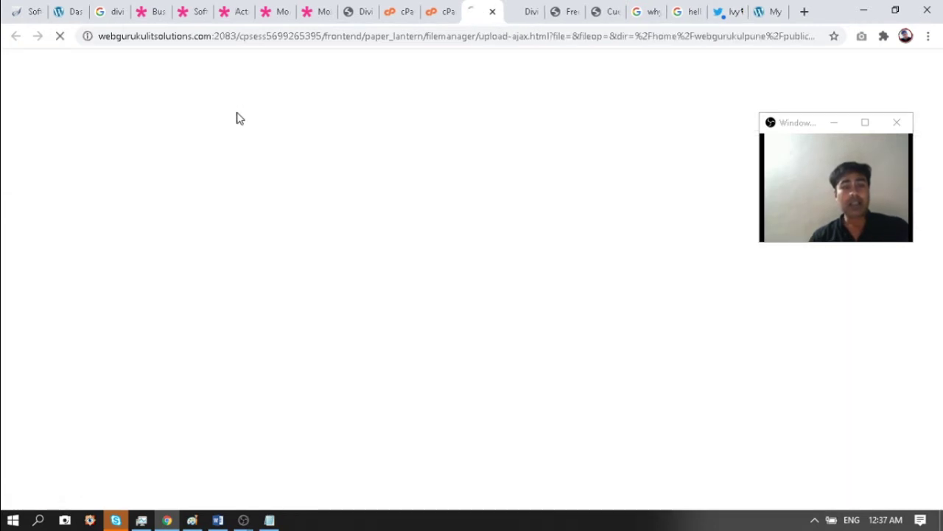
# In the file picker, browse to the D:\rt\Divi folder
pyautogui.click(470, 293)
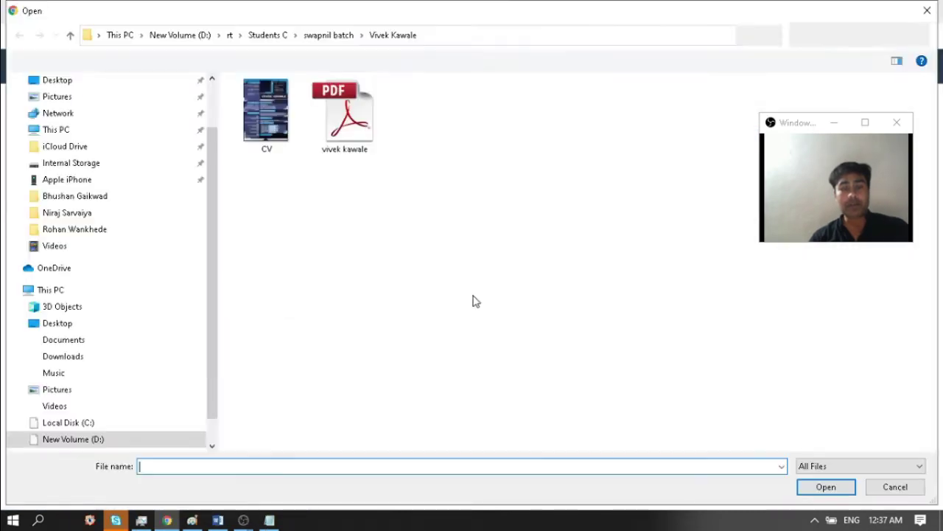
pyautogui.scroll(2, 107, 280)
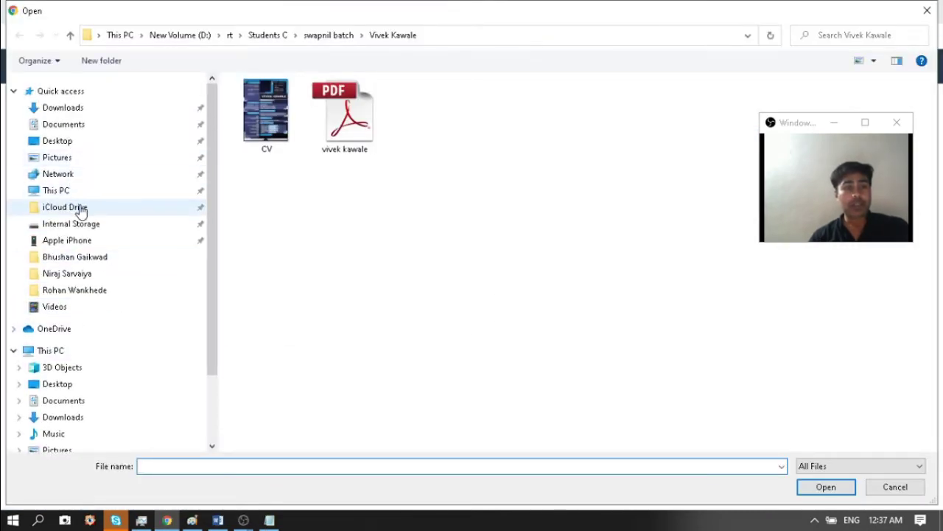
pyautogui.click(61, 191)
pyautogui.doubleClick(509, 220)
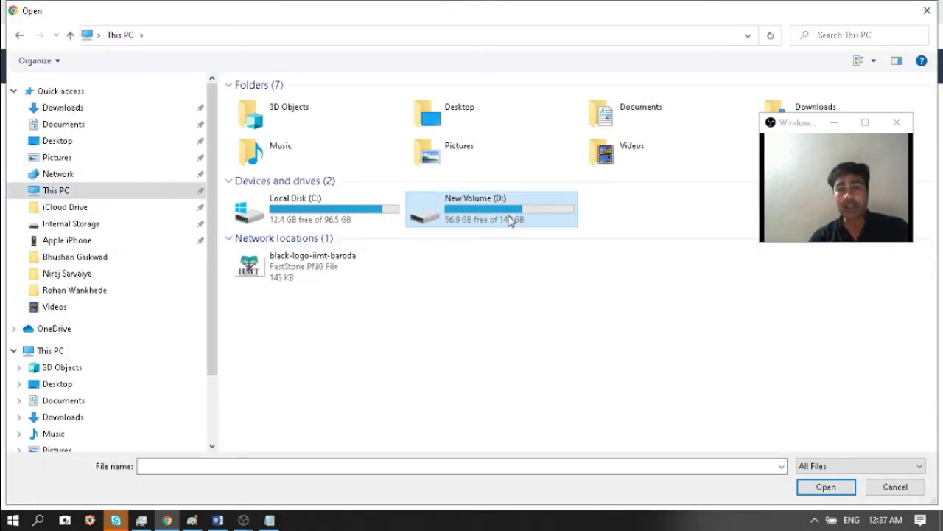
pyautogui.scroll(-3, 527, 247)
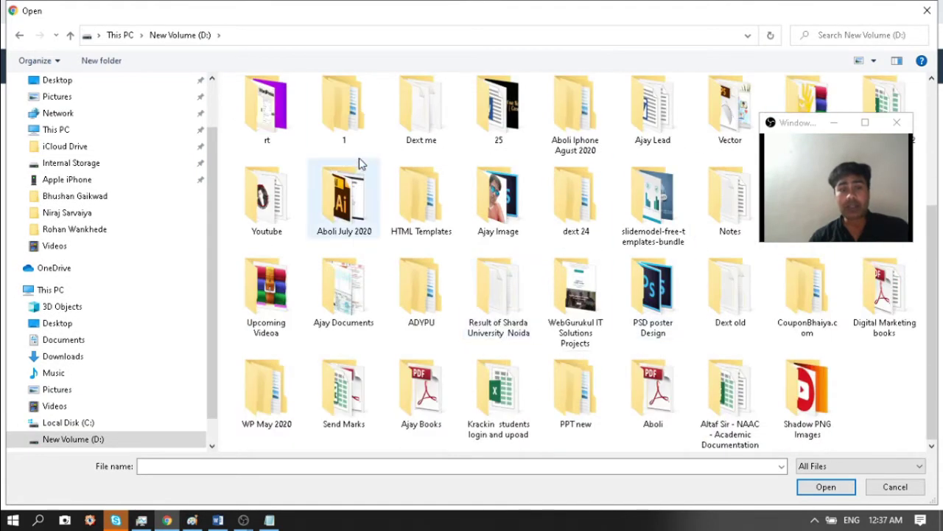
pyautogui.doubleClick(268, 105)
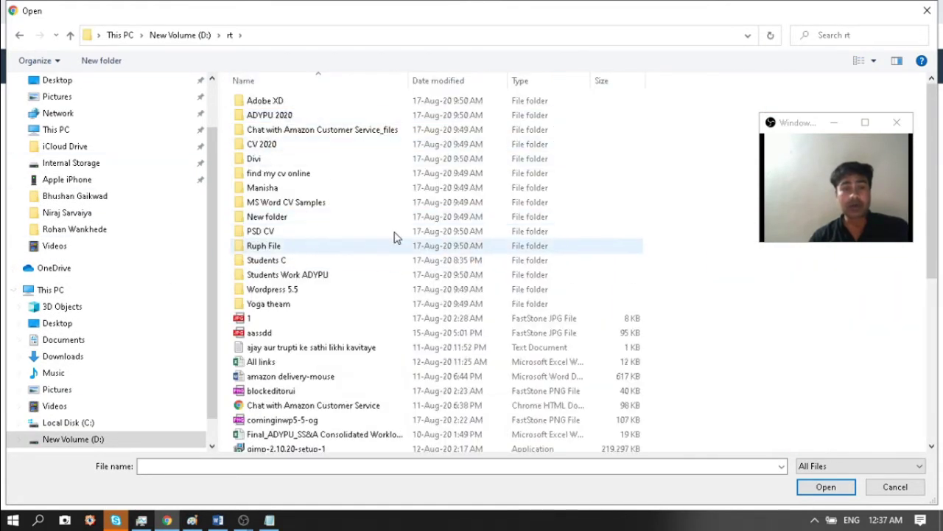
pyautogui.doubleClick(274, 159)
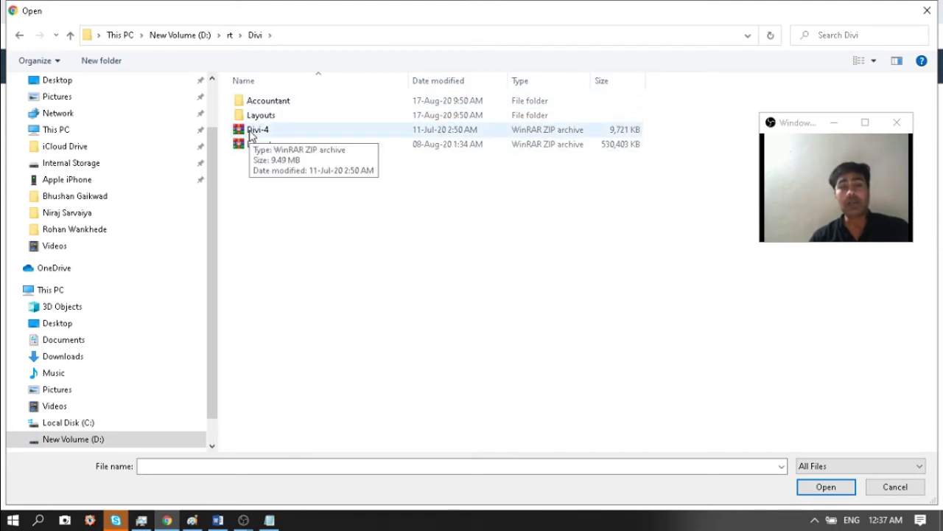
# Extract the Divi-4 archive with WinRAR, then pick Divi-4.zip and upload it
pyautogui.rightClick(251, 133)
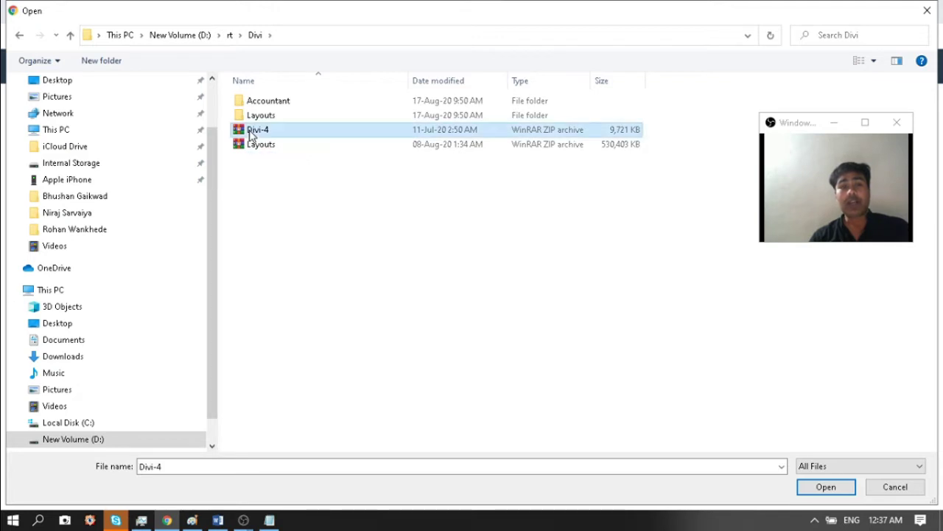
pyautogui.click(298, 222)
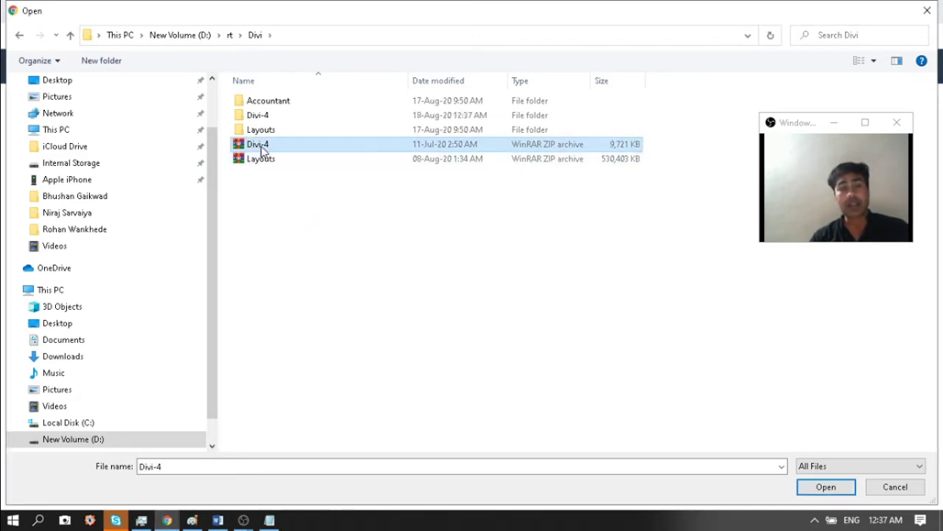
pyautogui.doubleClick(259, 116)
pyautogui.click(253, 108)
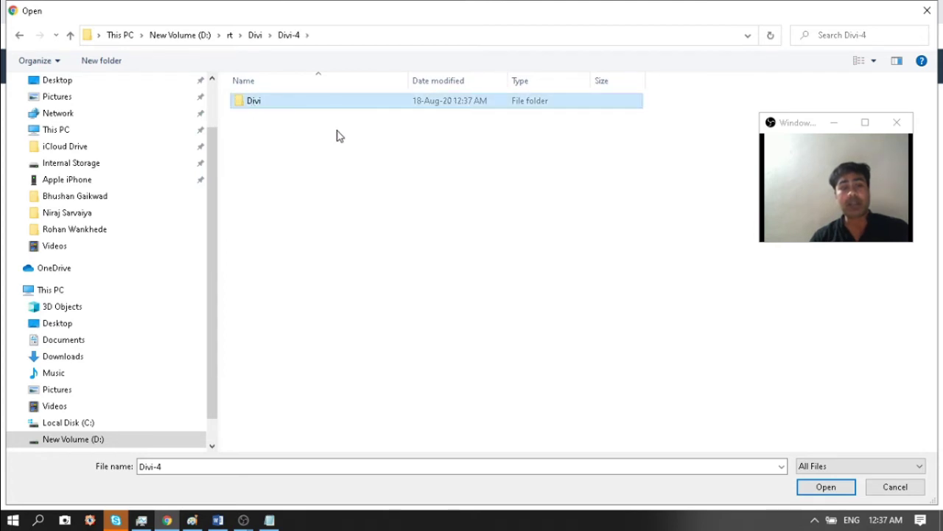
pyautogui.click(254, 37)
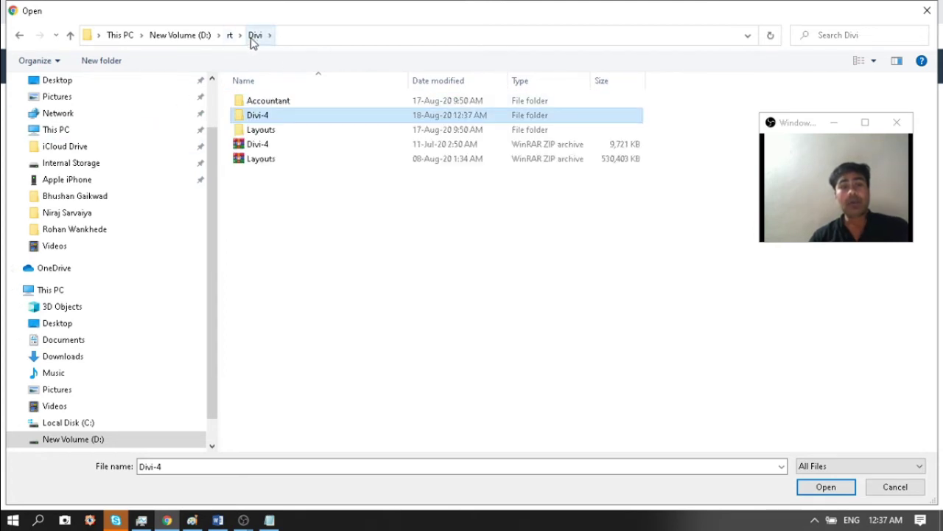
pyautogui.click(254, 145)
pyautogui.click(852, 488)
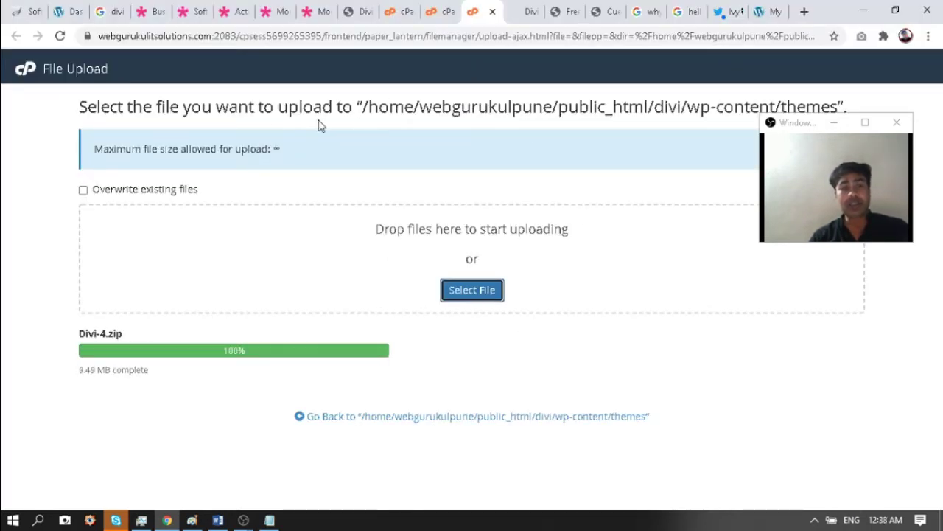
# Refresh the themes listing and extract Divi-4.zip into the themes folder
pyautogui.click(435, 7)
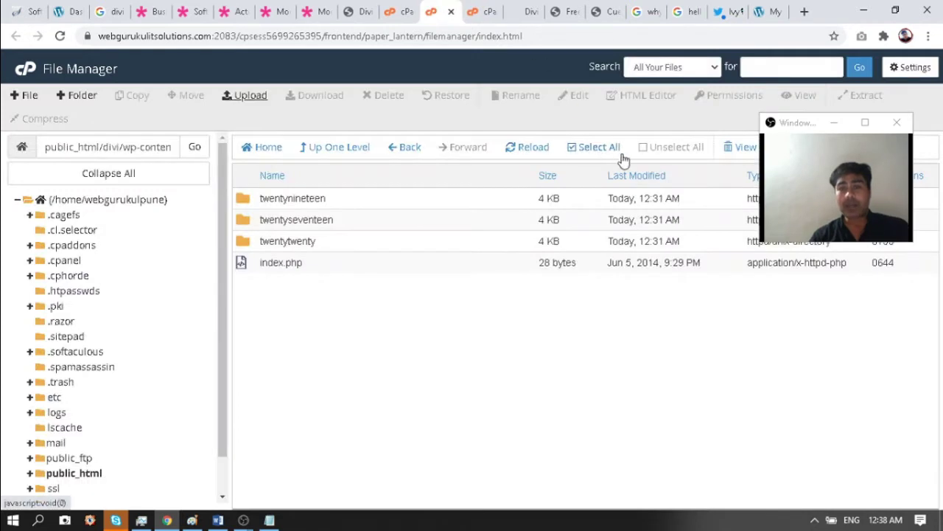
pyautogui.click(532, 148)
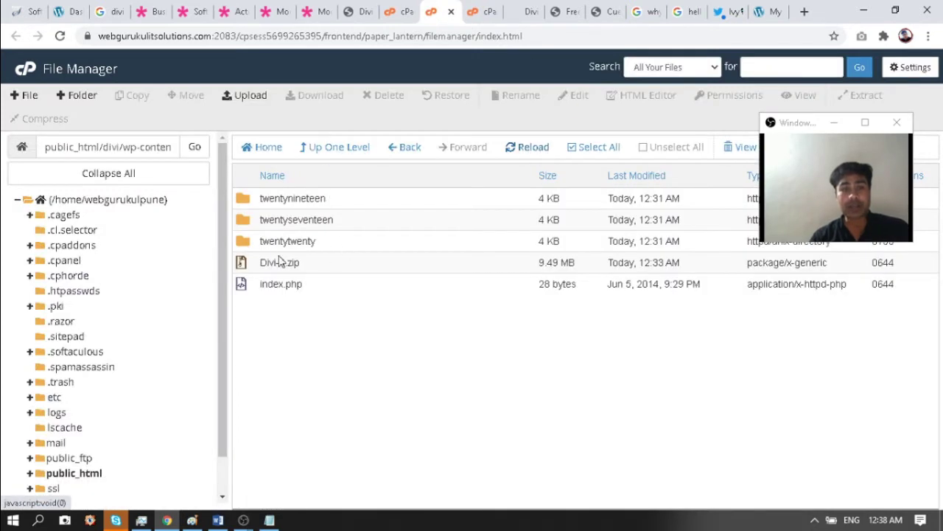
pyautogui.rightClick(248, 259)
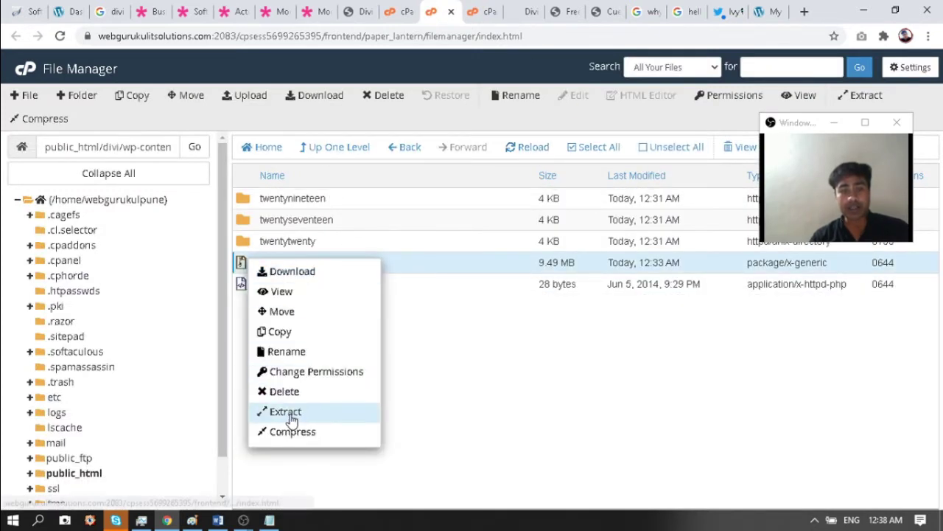
pyautogui.click(291, 417)
pyautogui.click(542, 348)
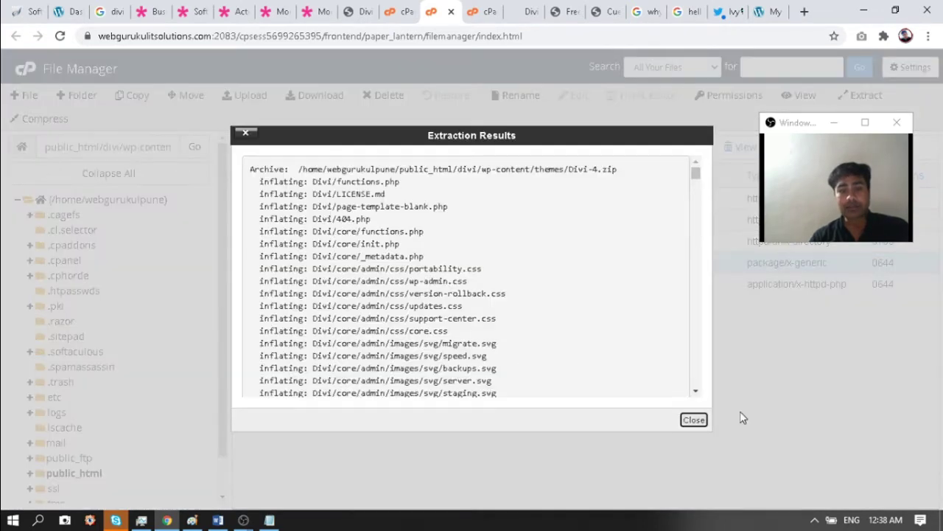
pyautogui.click(693, 420)
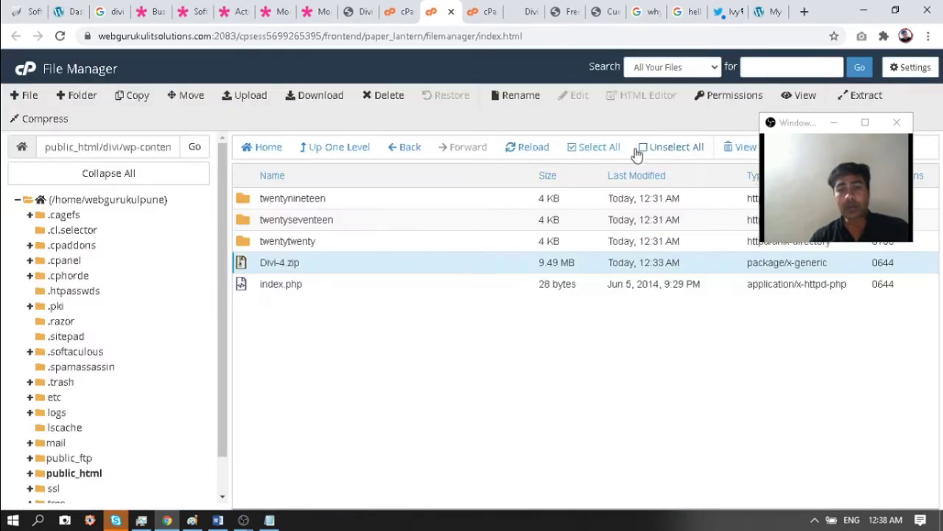
# Refresh again and permanently delete the leftover Divi-4.zip, then go to cPanel home
pyautogui.click(531, 147)
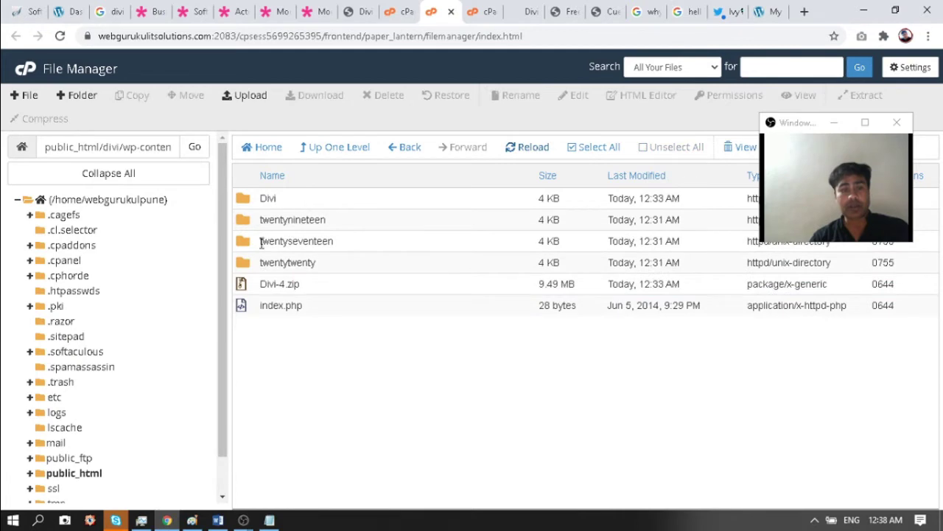
pyautogui.click(241, 290)
pyautogui.rightClick(242, 290)
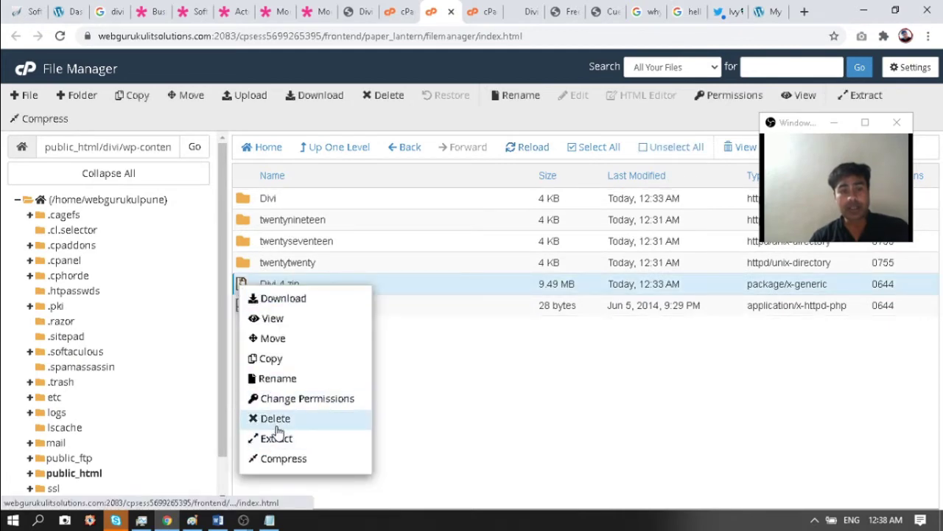
pyautogui.click(275, 420)
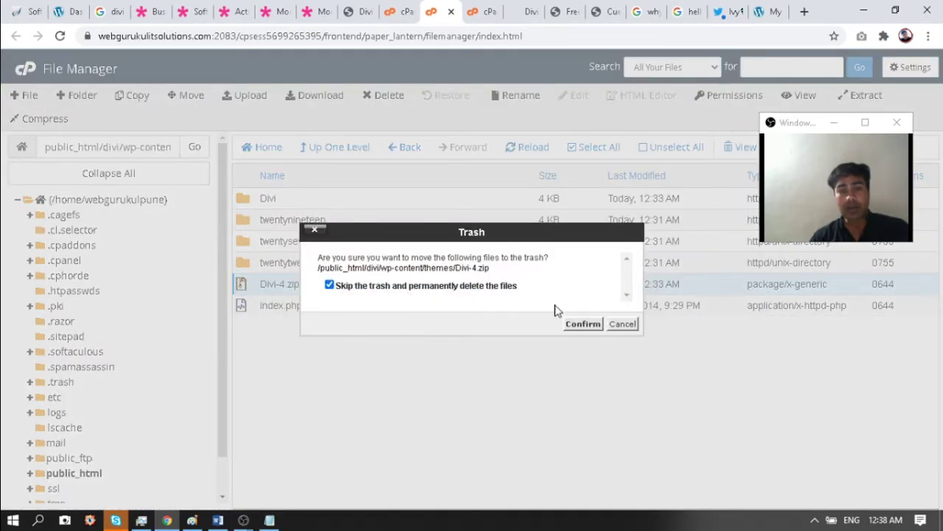
pyautogui.click(583, 325)
pyautogui.click(404, 9)
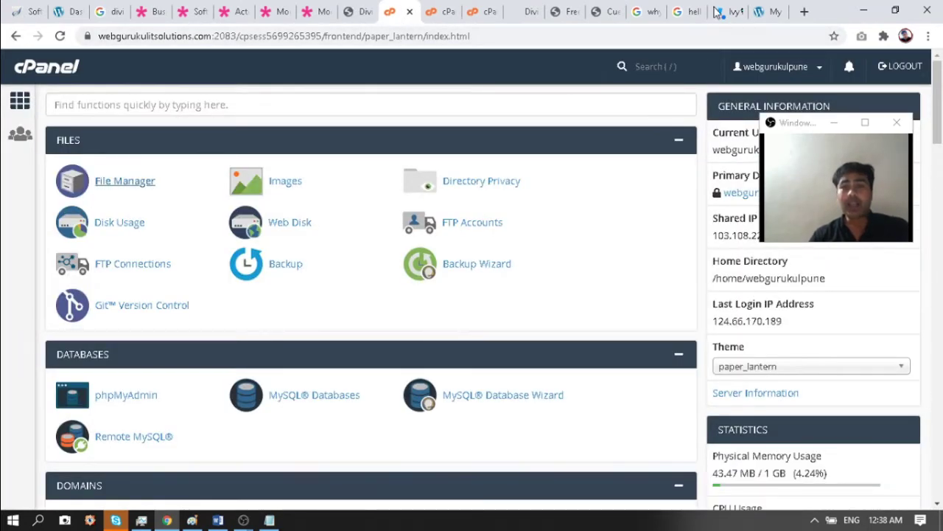
# Close the teleprompter script, Google search results and Twitter tabs
pyautogui.click(368, 8)
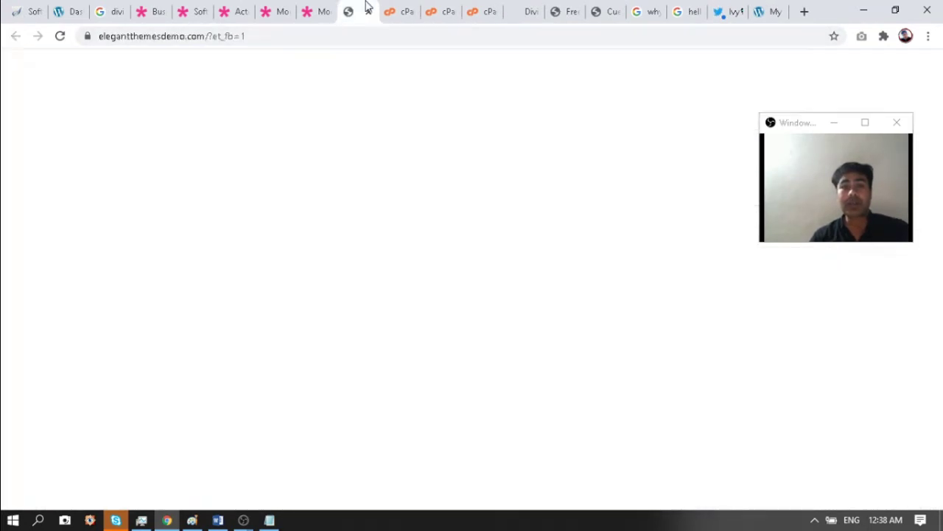
pyautogui.click(326, 7)
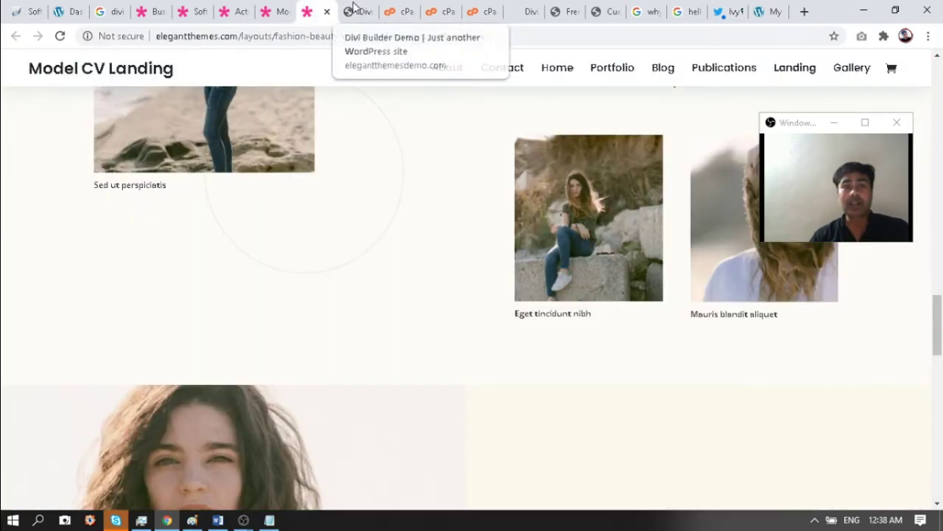
pyautogui.click(490, 11)
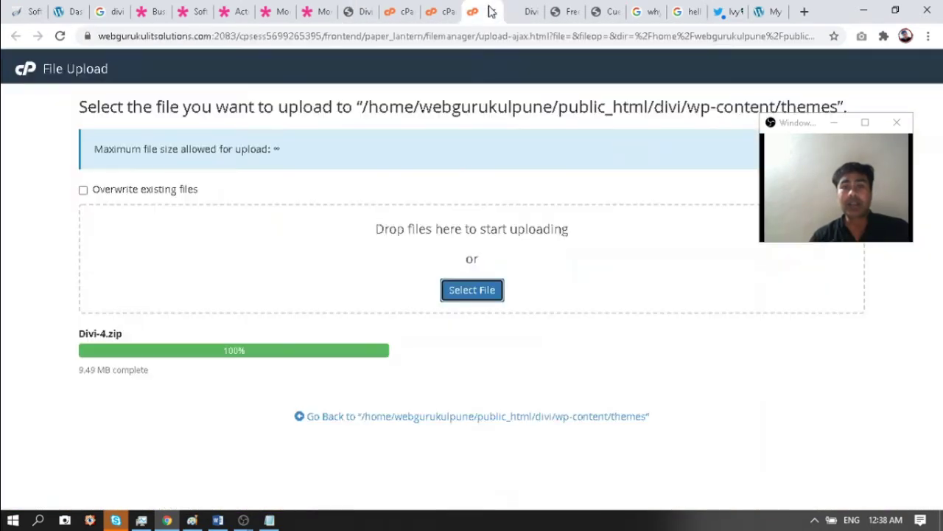
pyautogui.click(544, 13)
pyautogui.click(564, 12)
pyautogui.click(606, 10)
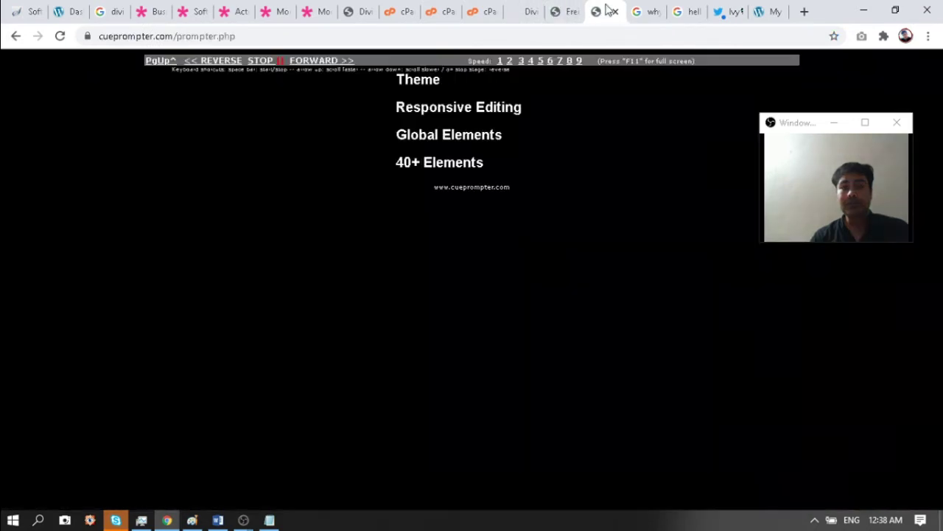
pyautogui.click(617, 11)
pyautogui.hotkey('ctrl', 'w')
pyautogui.hotkey('ctrl', 'w')
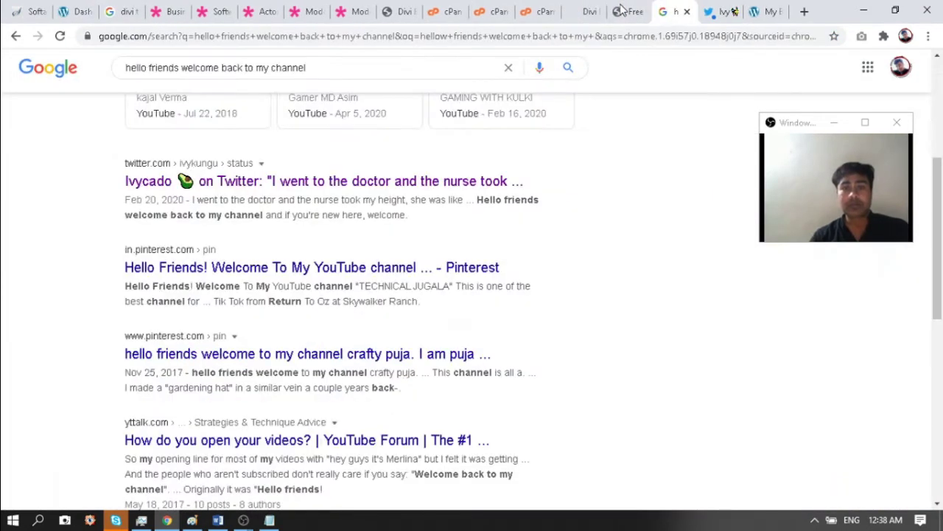
pyautogui.hotkey('ctrl', 'w')
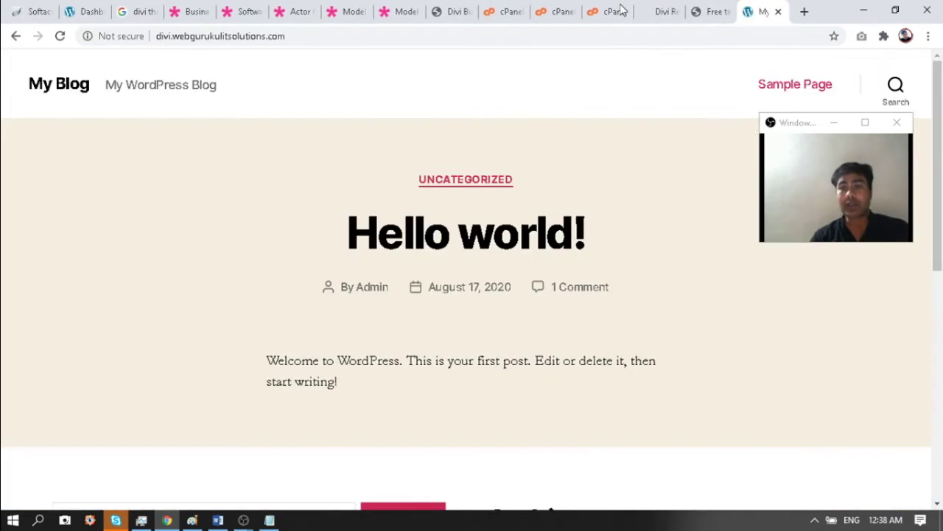
# Close the remaining teleprompter tab and check the File Manager, cPanel and File Upload tabs
pyautogui.click(297, 36)
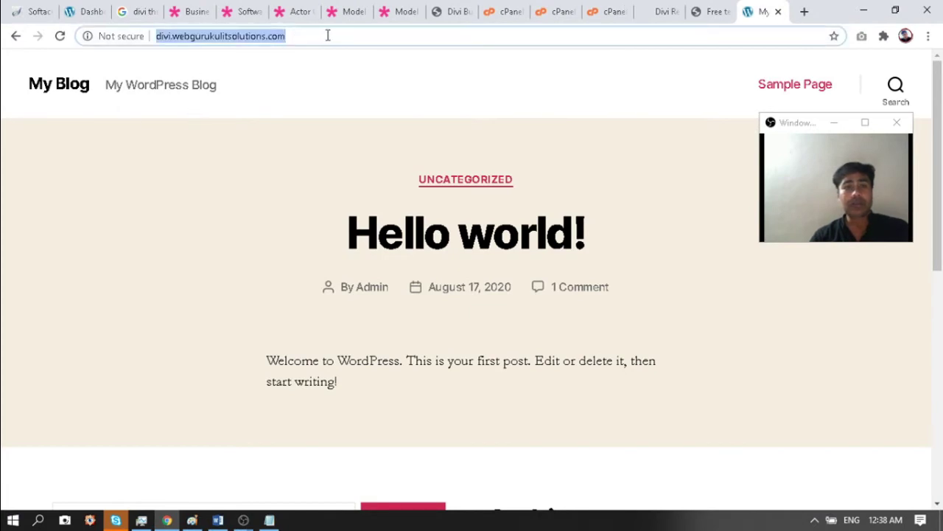
pyautogui.click(326, 35)
pyautogui.click(706, 9)
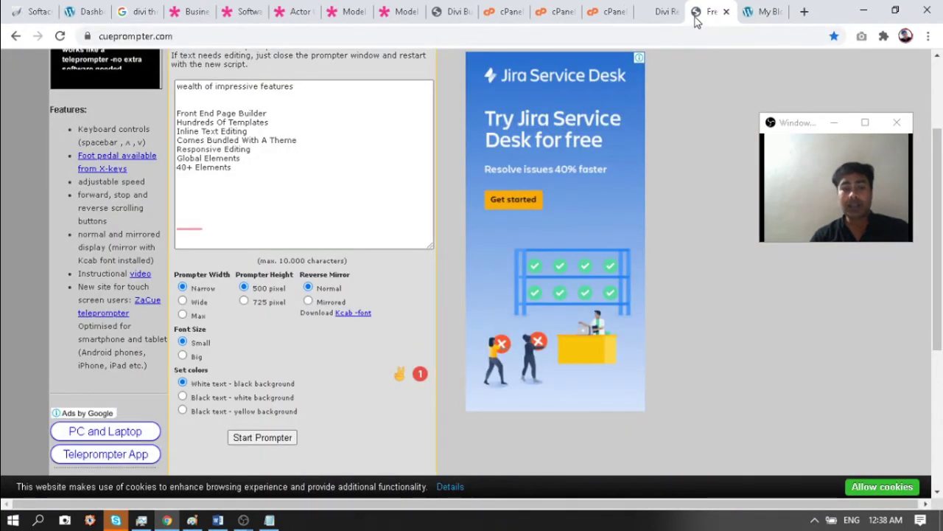
pyautogui.hotkey('ctrl', 'w')
pyautogui.click(697, 11)
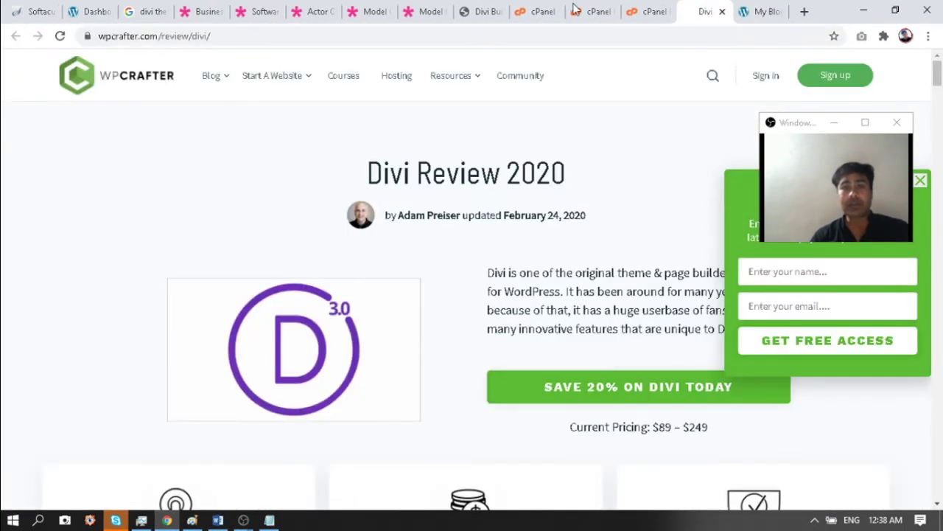
pyautogui.click(597, 10)
pyautogui.click(548, 10)
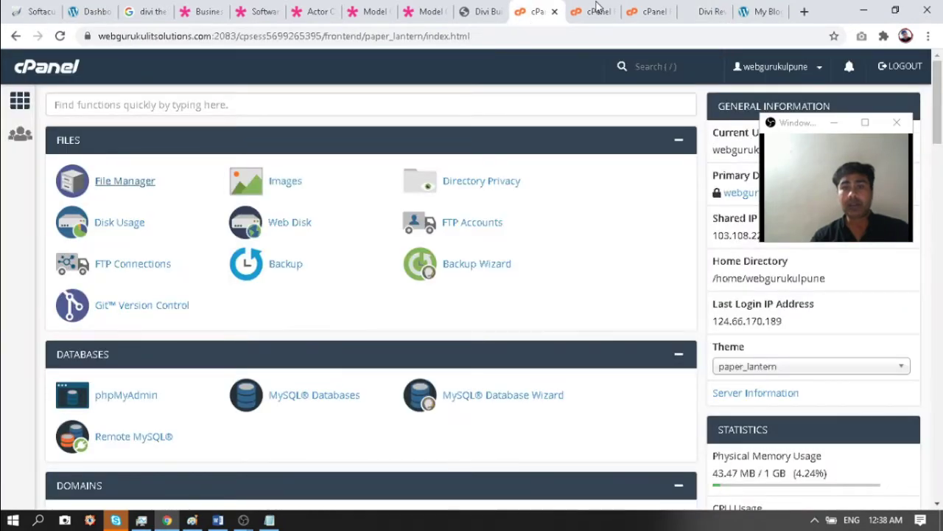
pyautogui.click(598, 8)
pyautogui.click(653, 10)
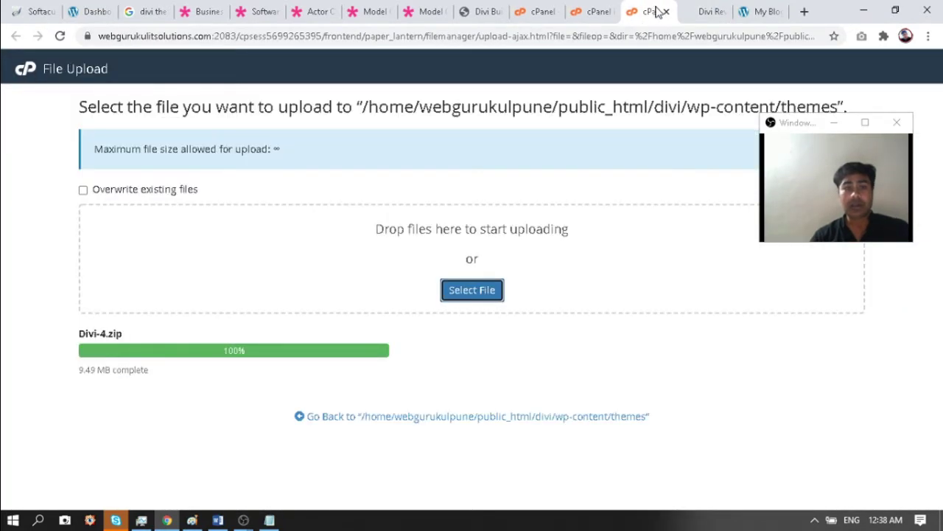
# Close the Model CV Landing and WordPress dashboard tabs
pyautogui.click(704, 10)
pyautogui.click(488, 10)
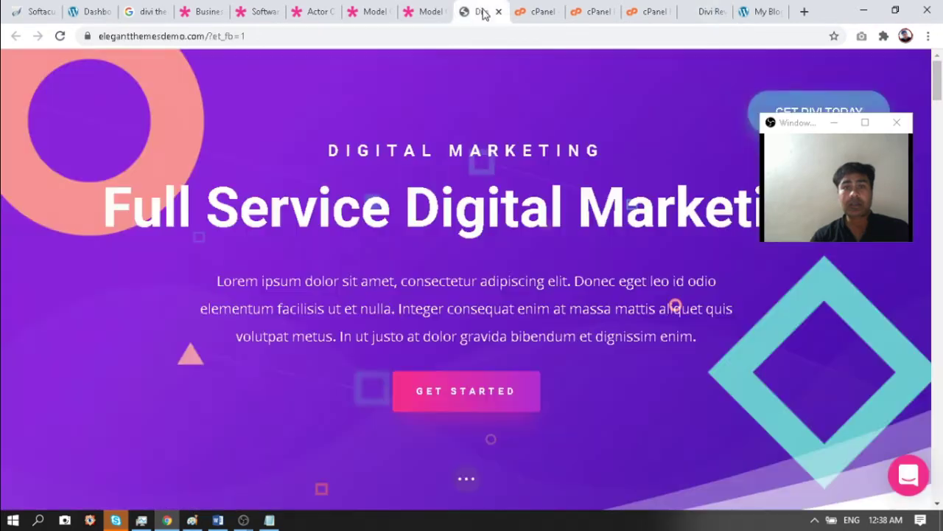
pyautogui.click(425, 7)
pyautogui.hotkey('ctrl', 'w')
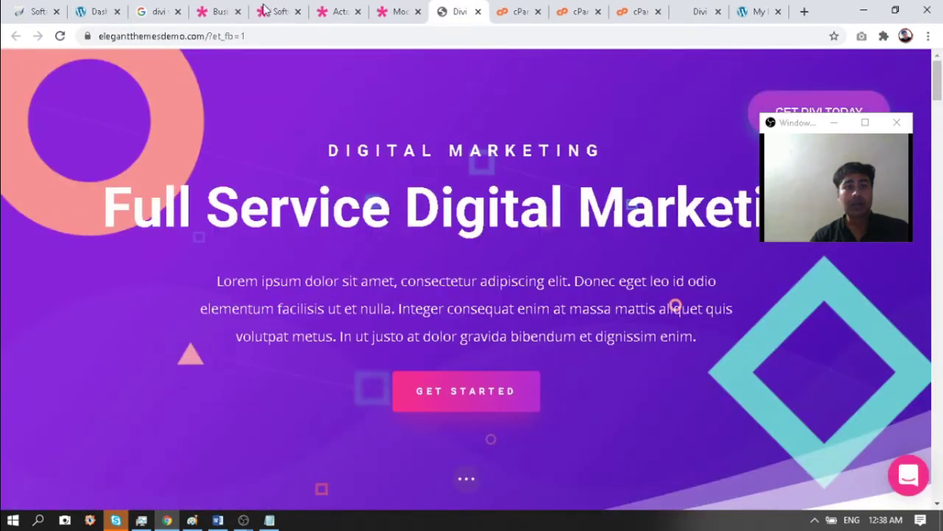
pyautogui.click(116, 11)
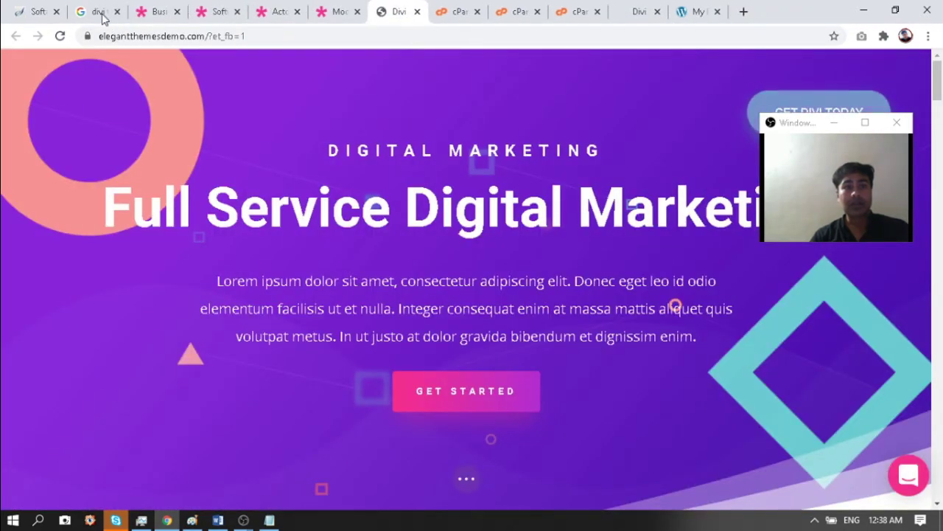
pyautogui.click(41, 8)
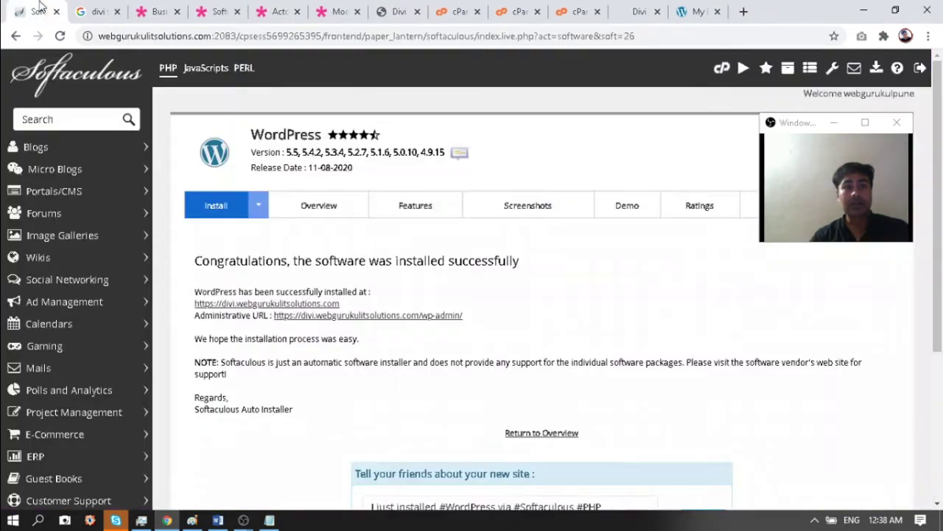
# Open Appearance > Themes in WordPress admin and activate Divi
pyautogui.click(373, 317)
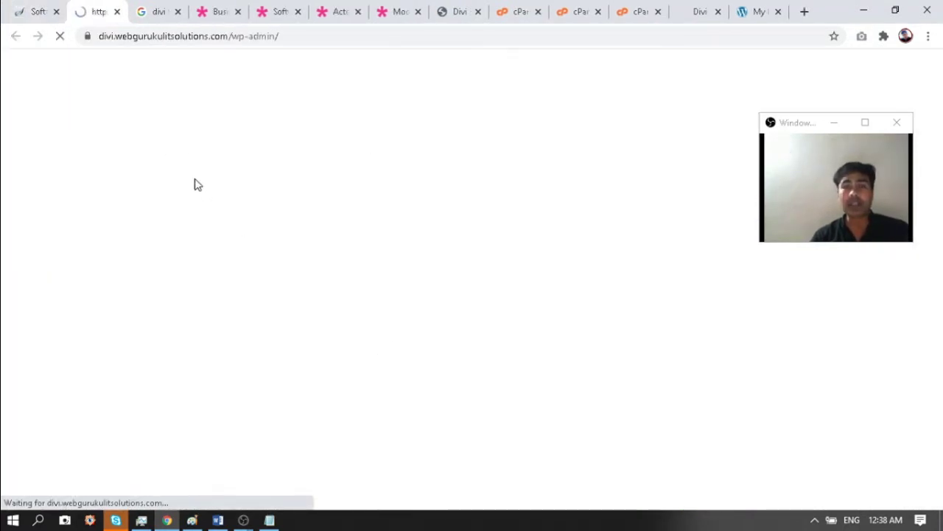
pyautogui.scroll(-5, 393, 242)
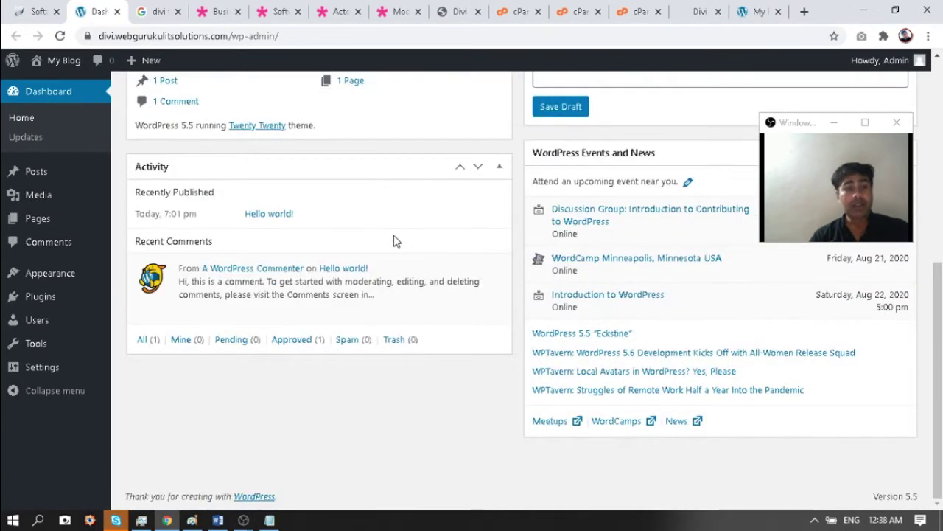
pyautogui.scroll(5, 394, 239)
pyautogui.moveTo(53, 279)
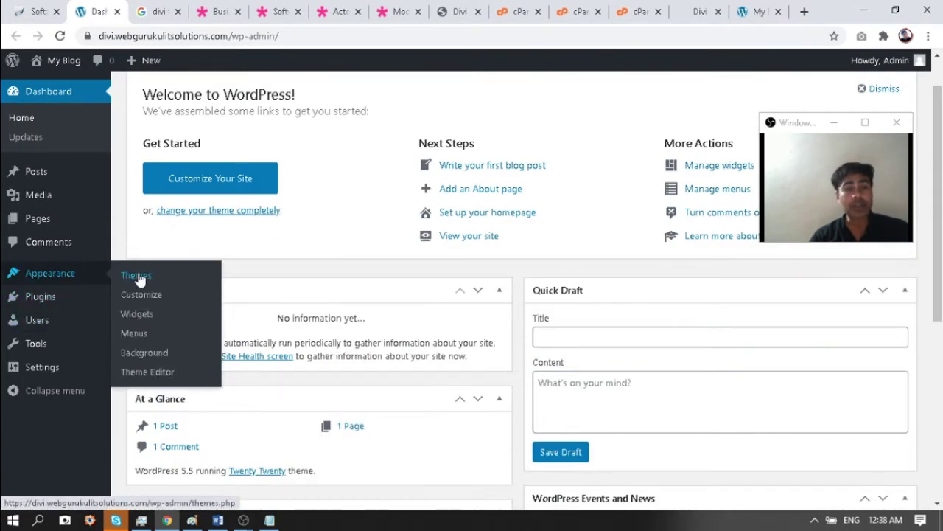
pyautogui.click(137, 276)
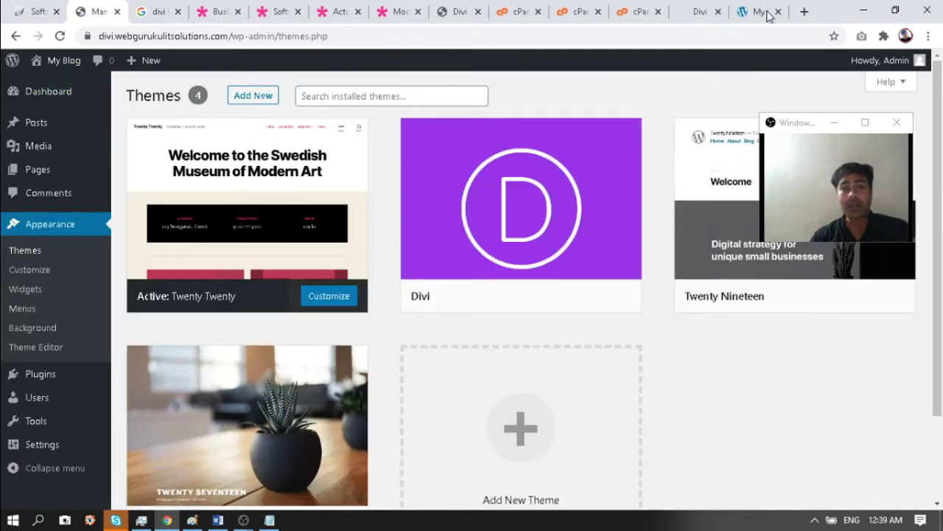
pyautogui.moveTo(766, 10); pyautogui.dragTo(158, 8)
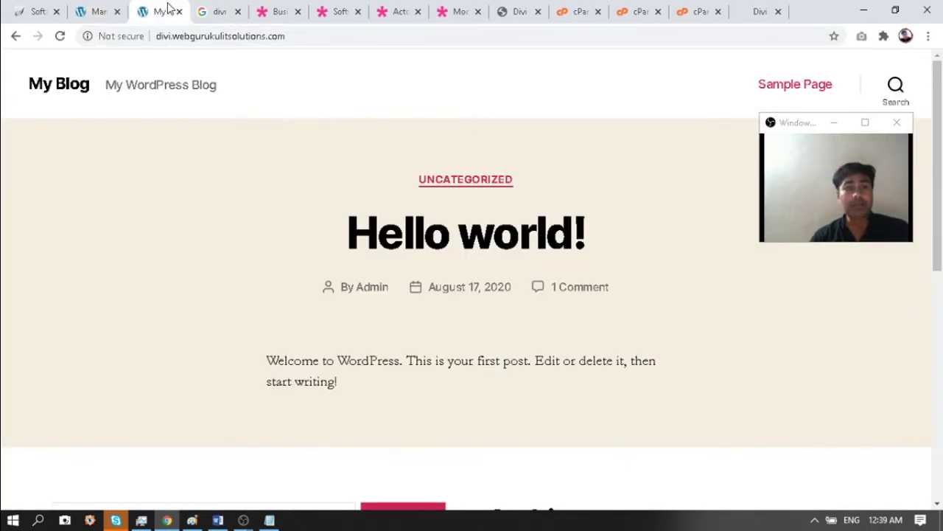
pyautogui.click(118, 10)
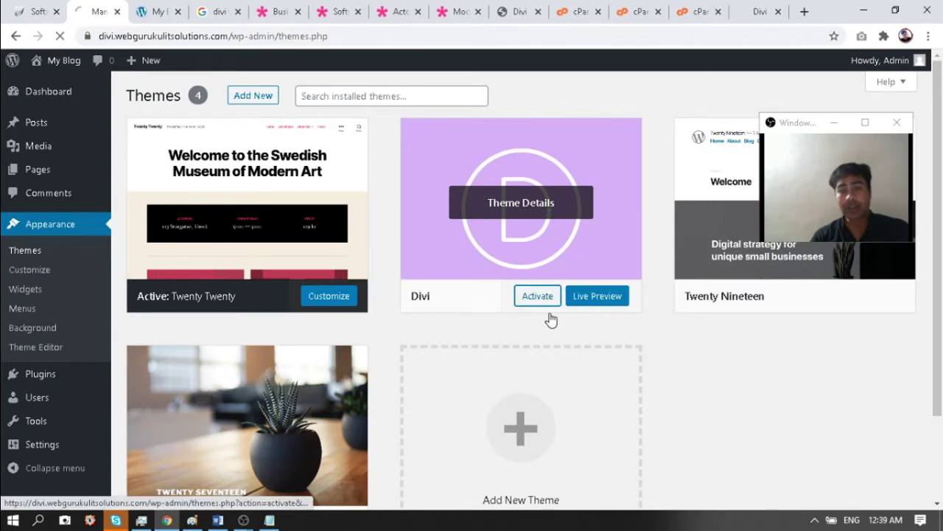
pyautogui.click(546, 299)
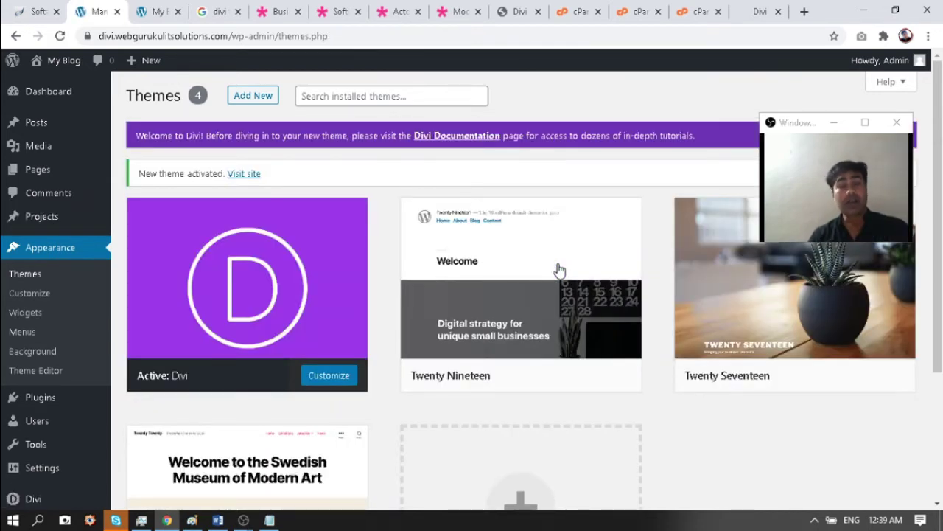
# Open the live site in a new tab to confirm the Divi header, then return to Themes
pyautogui.moveTo(551, 287)
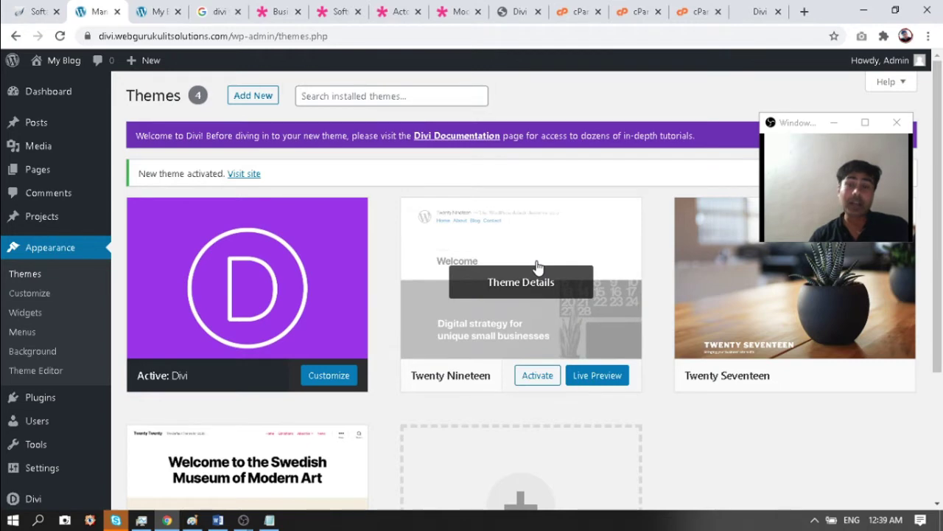
pyautogui.moveTo(301, 295)
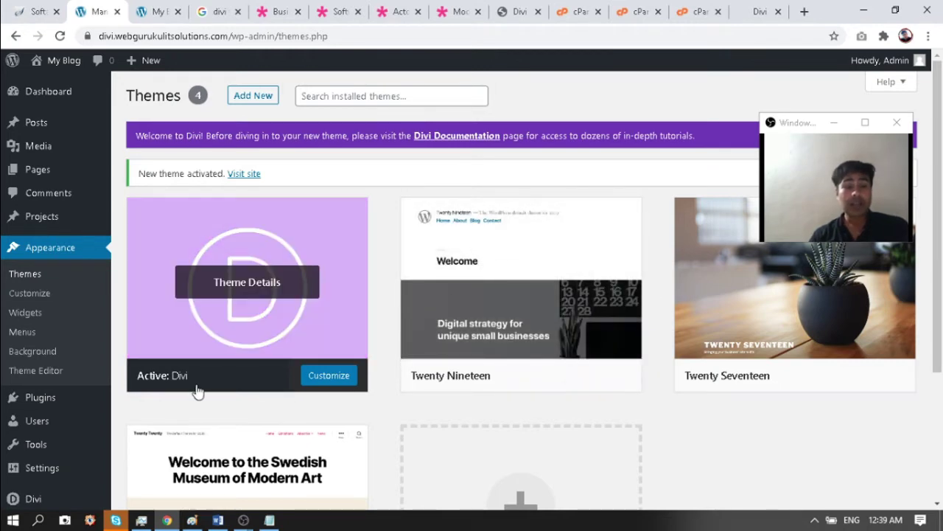
pyautogui.scroll(-1, 184, 304)
pyautogui.scroll(1, 233, 328)
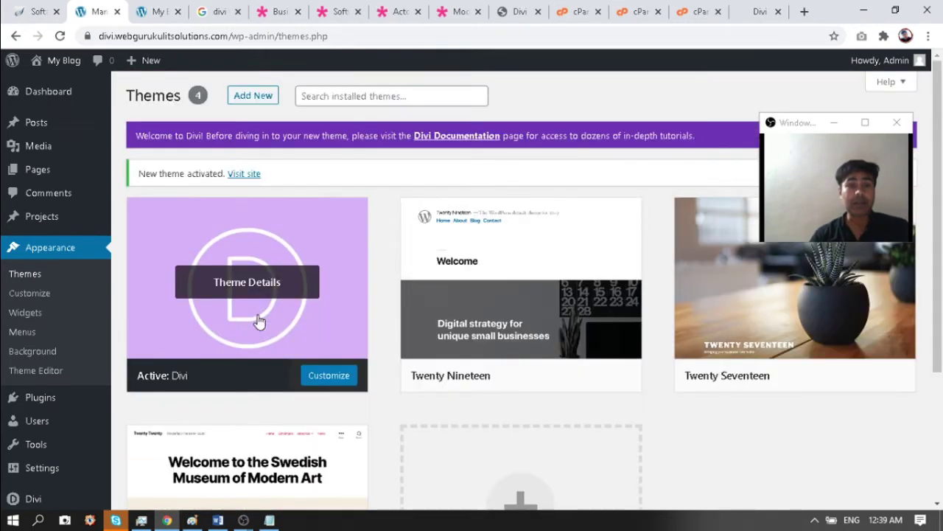
pyautogui.rightClick(238, 181)
pyautogui.click(251, 185)
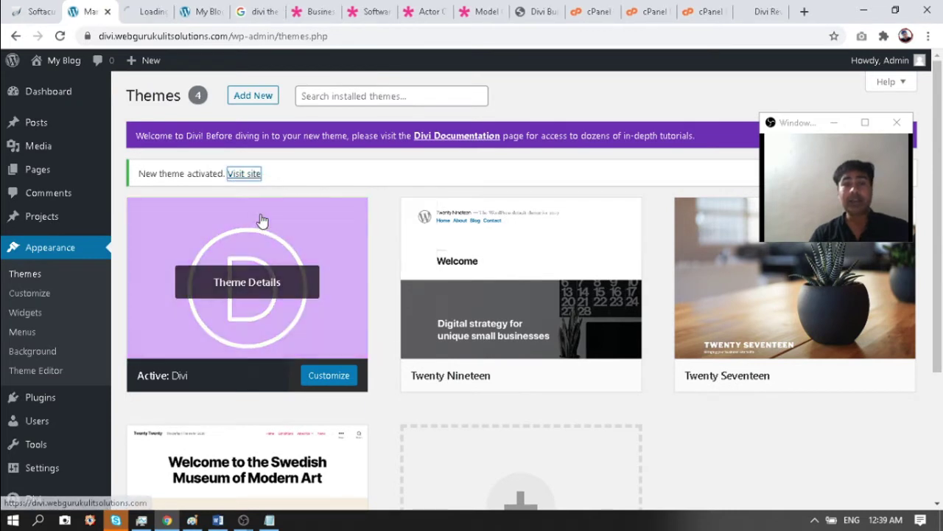
pyautogui.click(146, 12)
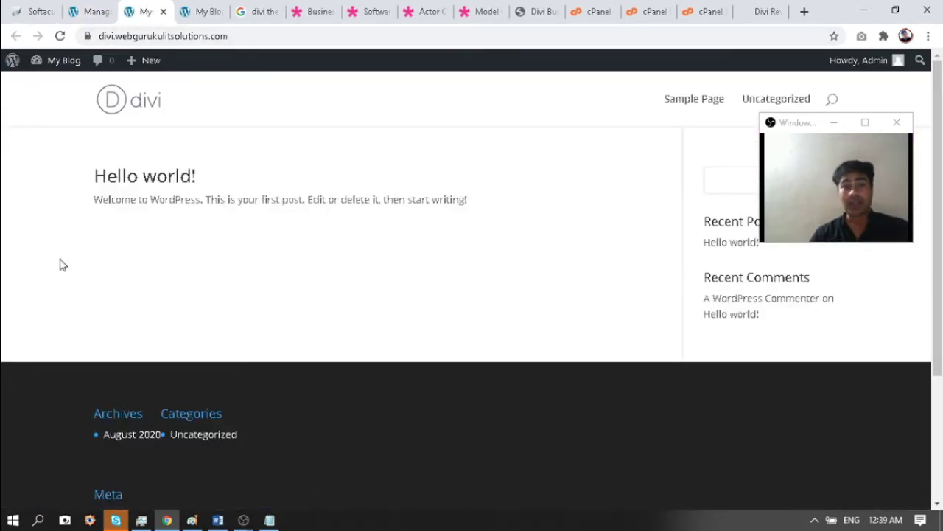
pyautogui.click(86, 6)
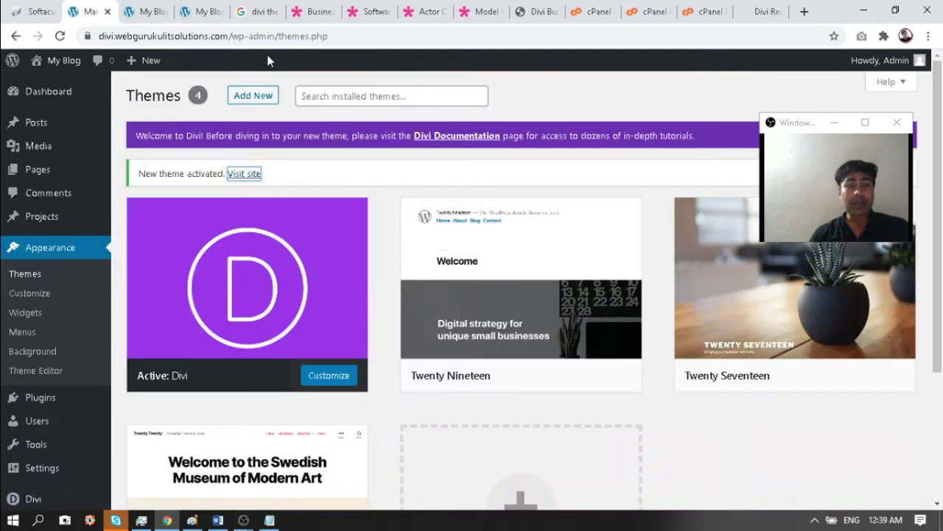
pyautogui.scroll(-2, 37, 426)
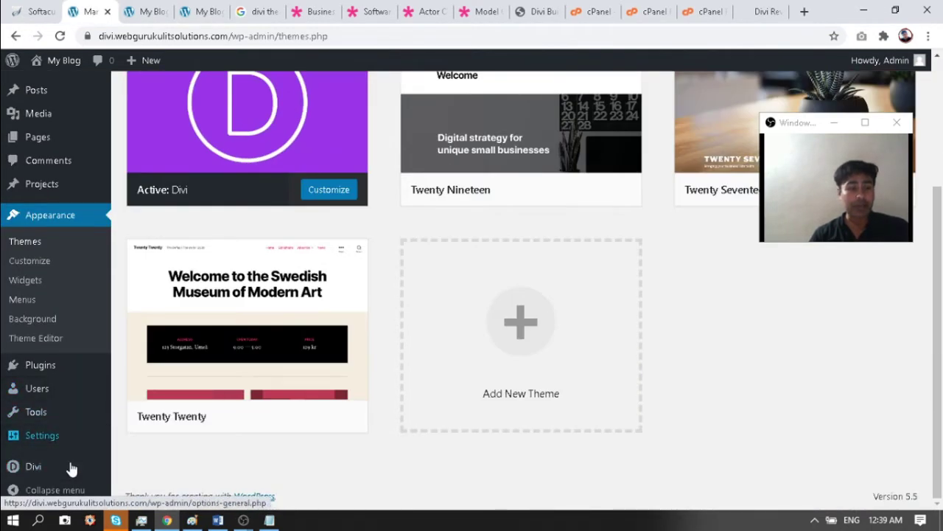
pyautogui.moveTo(38, 474)
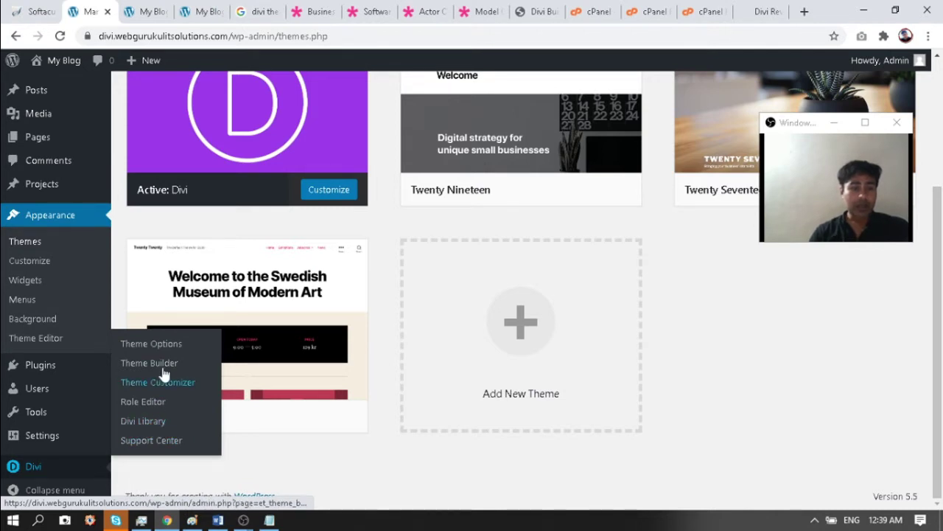
# In Divi Library, open Import & Export on the Import tab and browse for a file
pyautogui.click(144, 421)
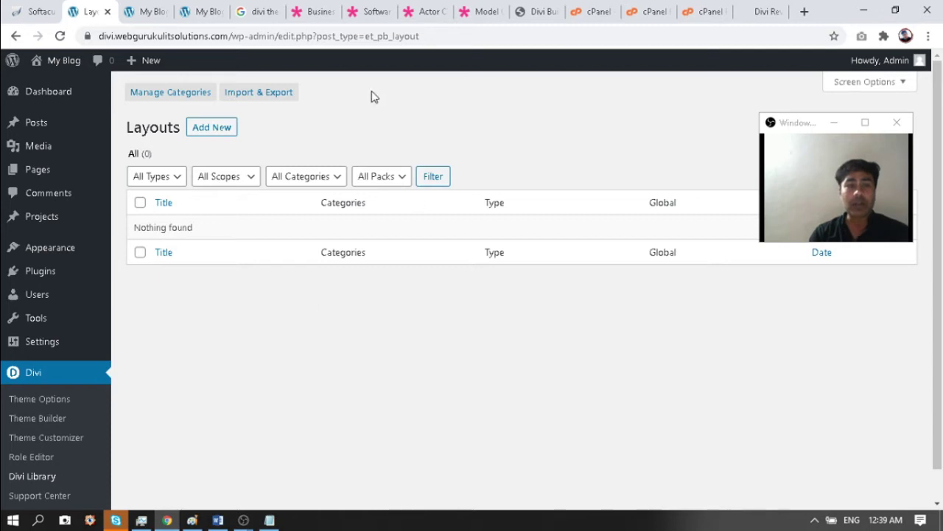
pyautogui.click(242, 95)
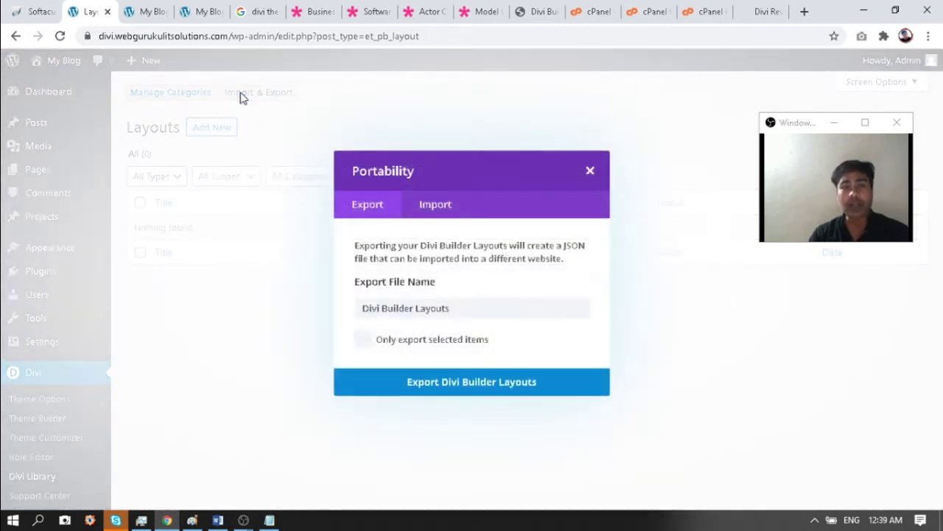
pyautogui.click(445, 206)
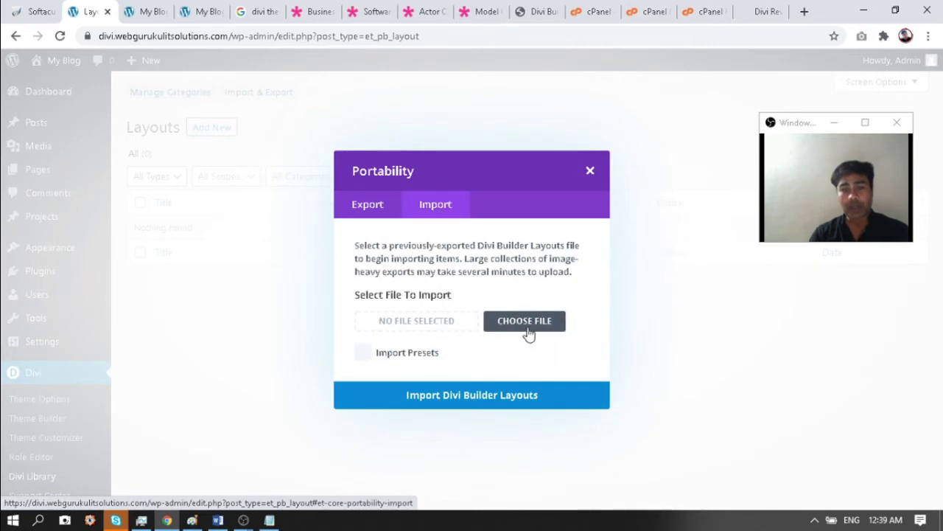
pyautogui.click(527, 322)
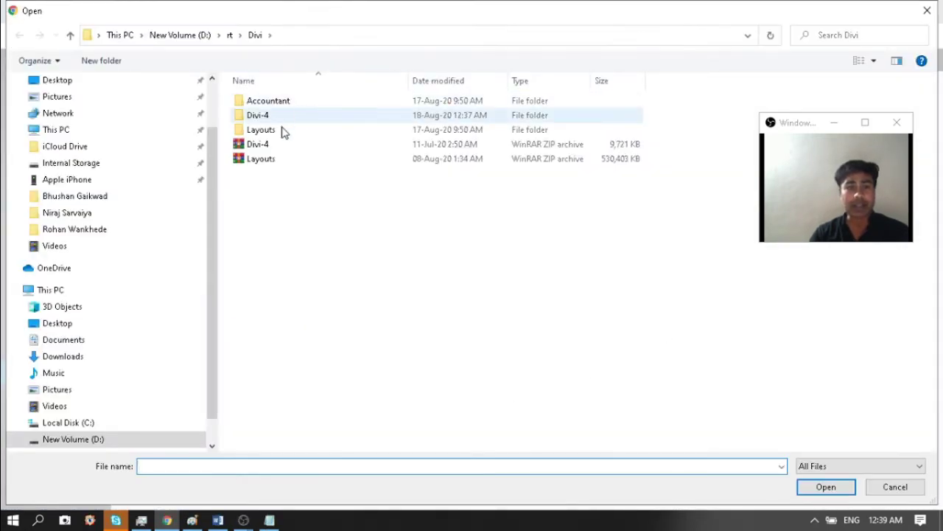
# Look through the layout packs in D:\rt\Divi\Layouts, then close the file picker
pyautogui.doubleClick(284, 131)
pyautogui.scroll(-10, 506, 240)
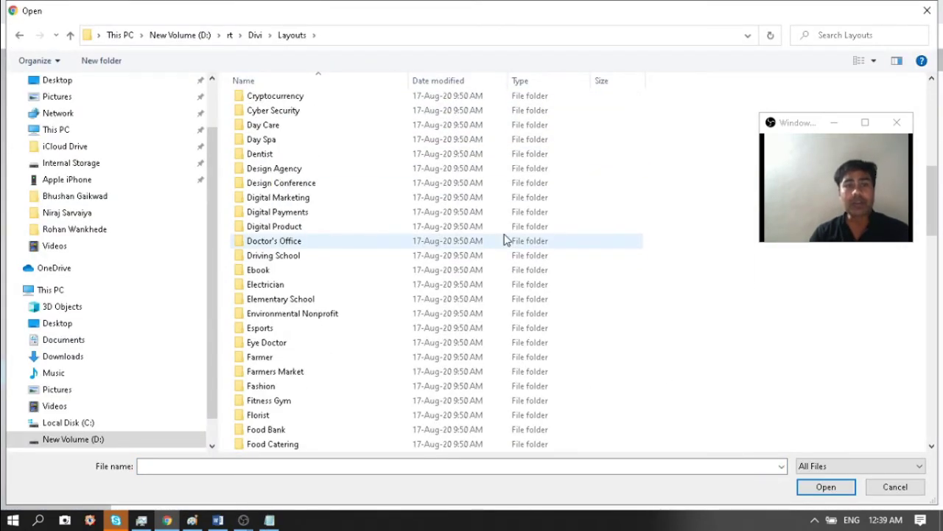
pyautogui.scroll(-15, 506, 240)
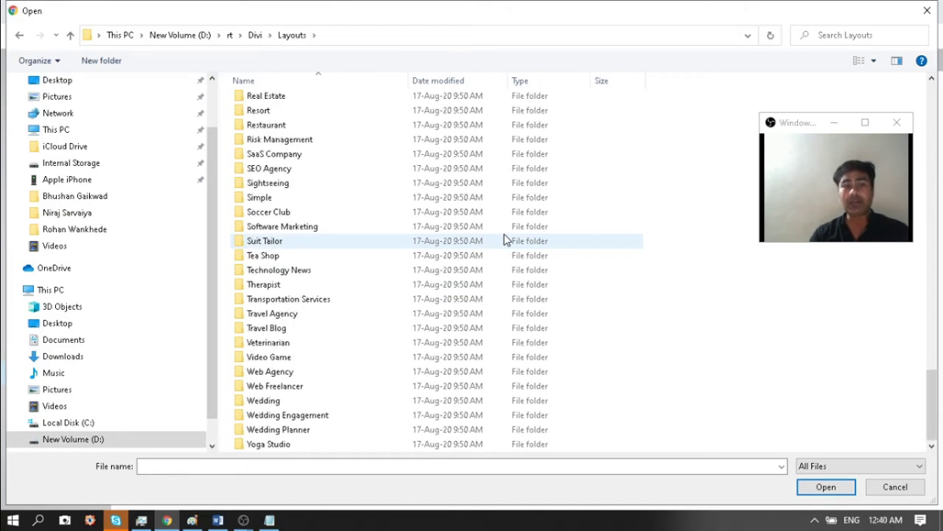
pyautogui.scroll(10, 295, 199)
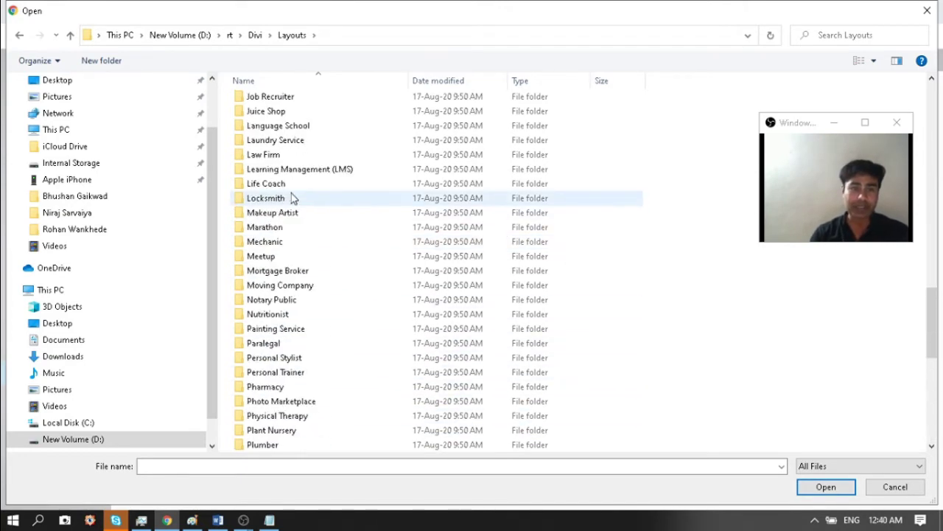
pyautogui.scroll(20, 291, 193)
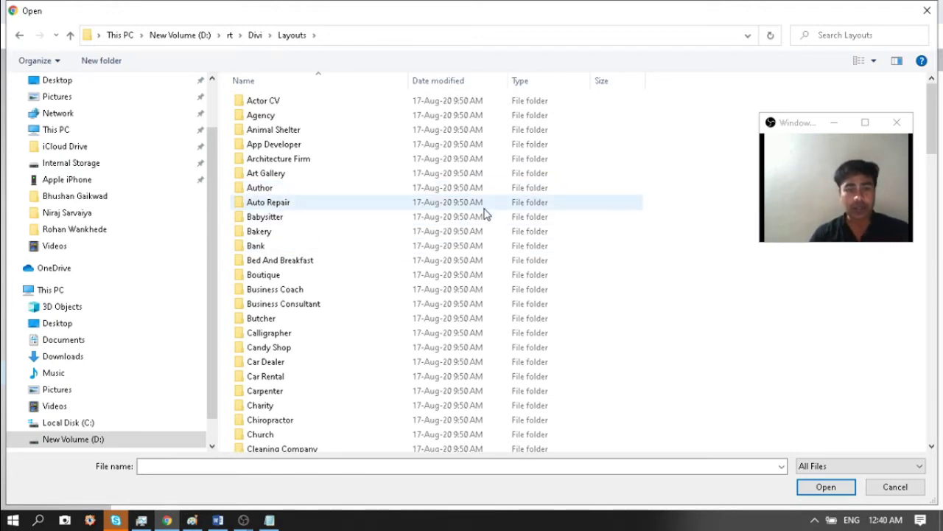
pyautogui.hotkey('alt', 'Tab')
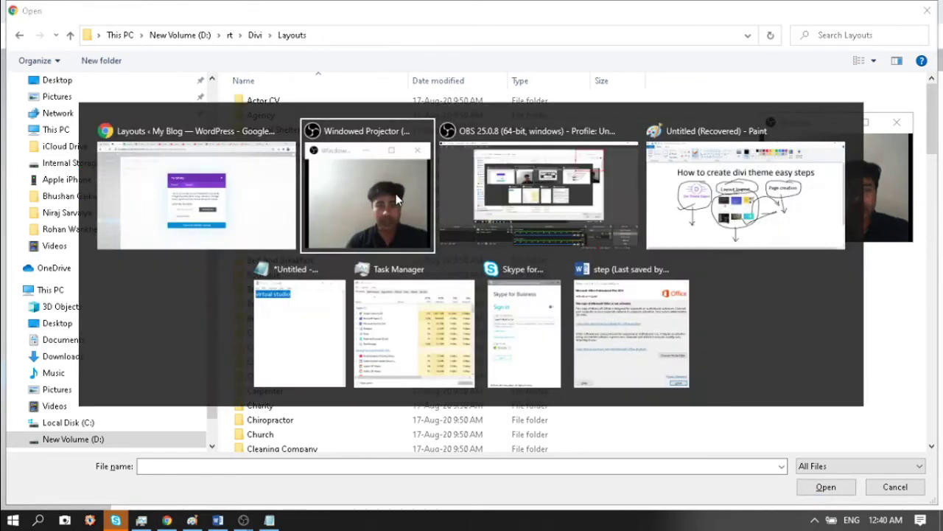
pyautogui.hotkey('alt', 'Tab')
pyautogui.hotkey('alt', 'Tab')
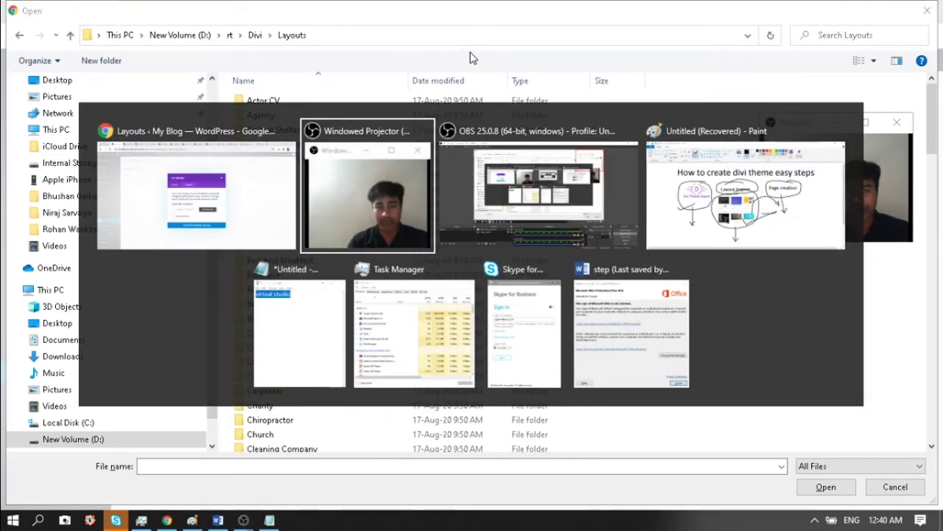
pyautogui.hotkey('alt', 'Tab')
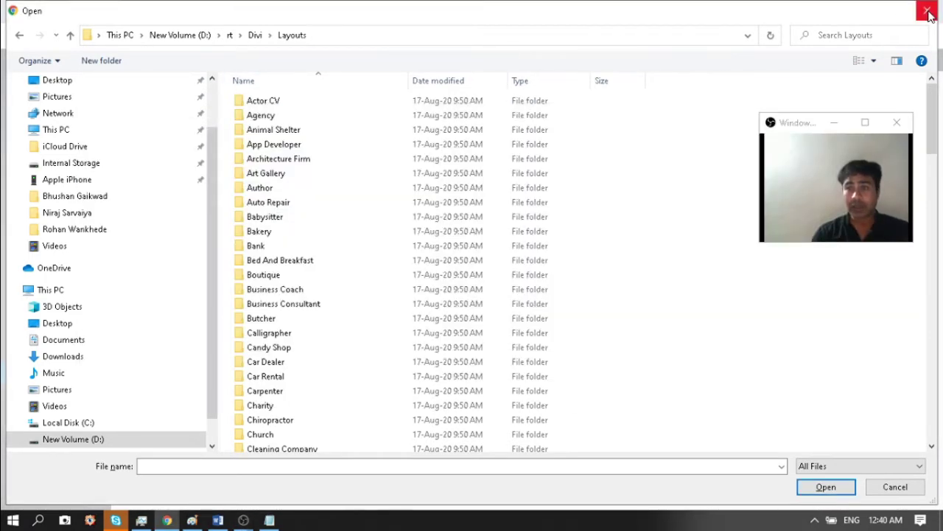
pyautogui.click(927, 11)
# On the Elegant Themes layout packs page, clear the Business filter and search packs by name
pyautogui.click(315, 10)
pyautogui.scroll(10, 266, 228)
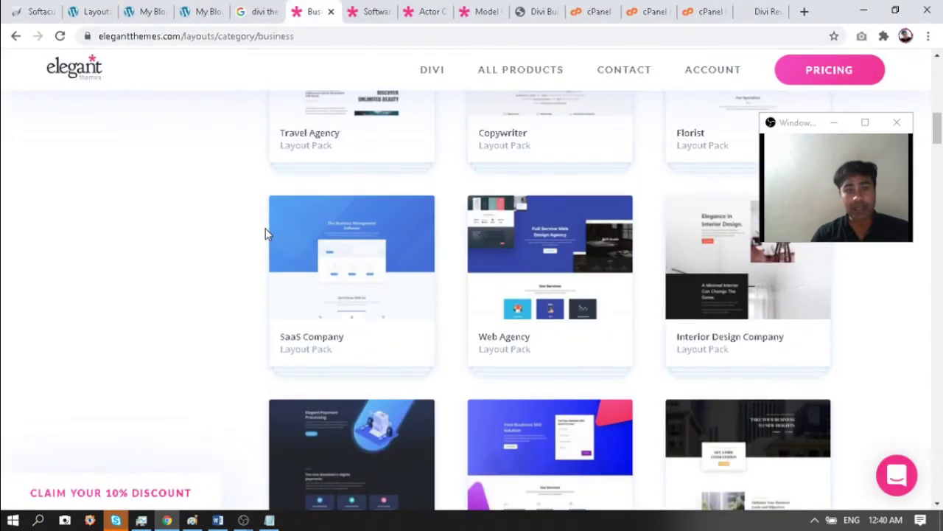
pyautogui.scroll(-1, 267, 232)
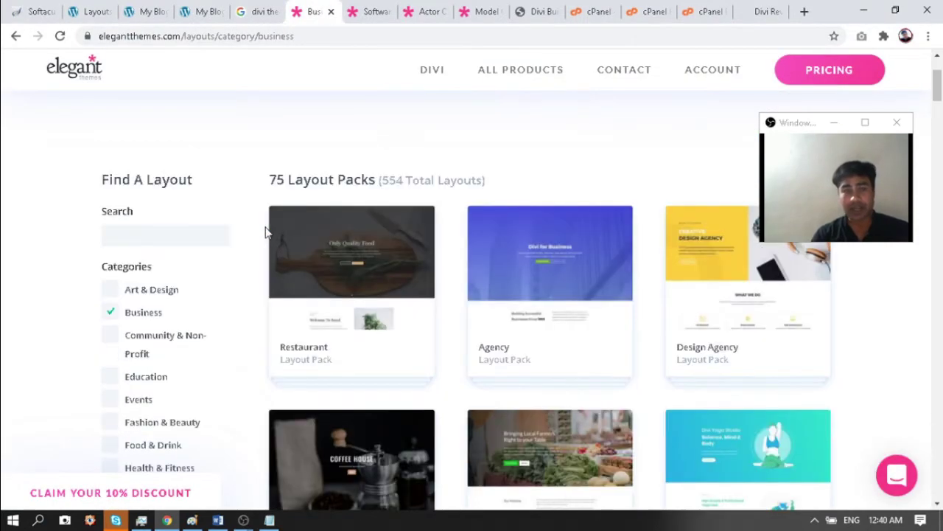
pyautogui.scroll(-2, 171, 289)
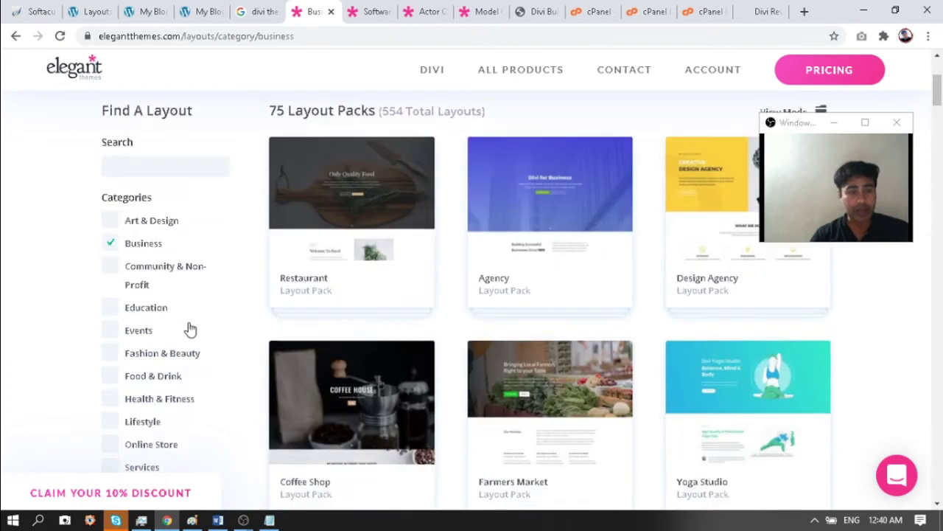
pyautogui.click(109, 177)
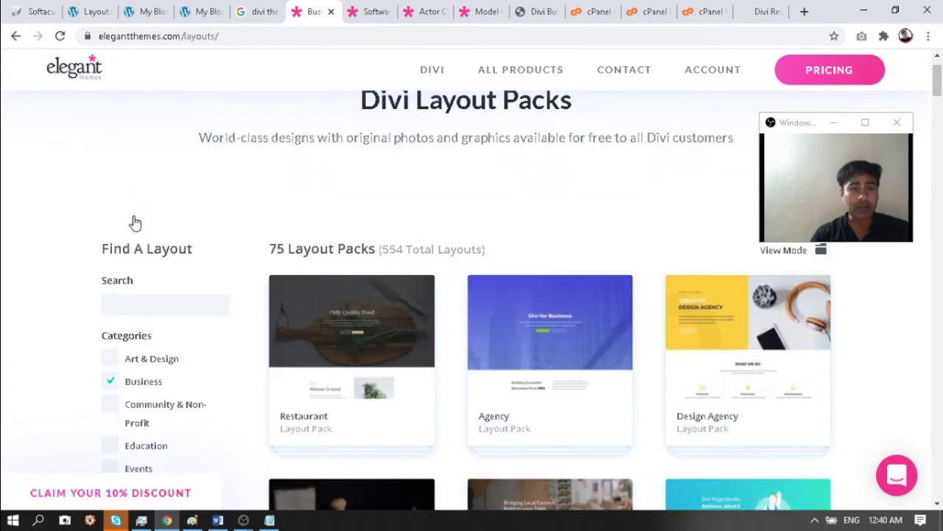
pyautogui.click(143, 305)
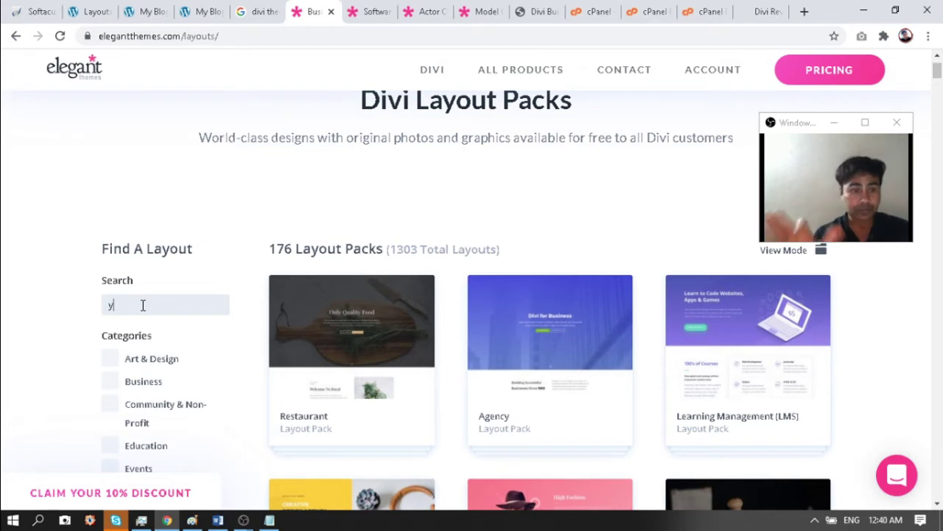
pyautogui.scroll(-3, 140, 310)
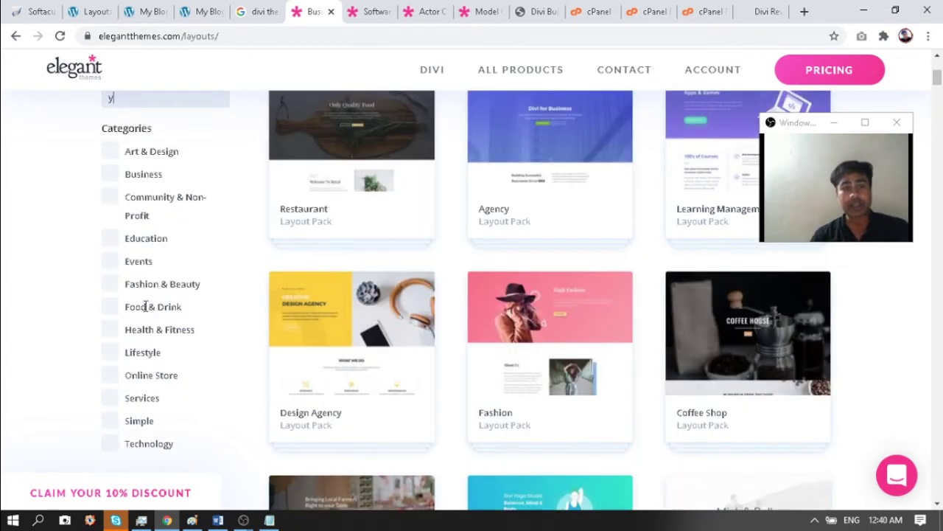
pyautogui.scroll(2, 140, 309)
# Preview the software marketing landing page and the Actor CV live demo
pyautogui.click(371, 11)
pyautogui.scroll(-10, 314, 295)
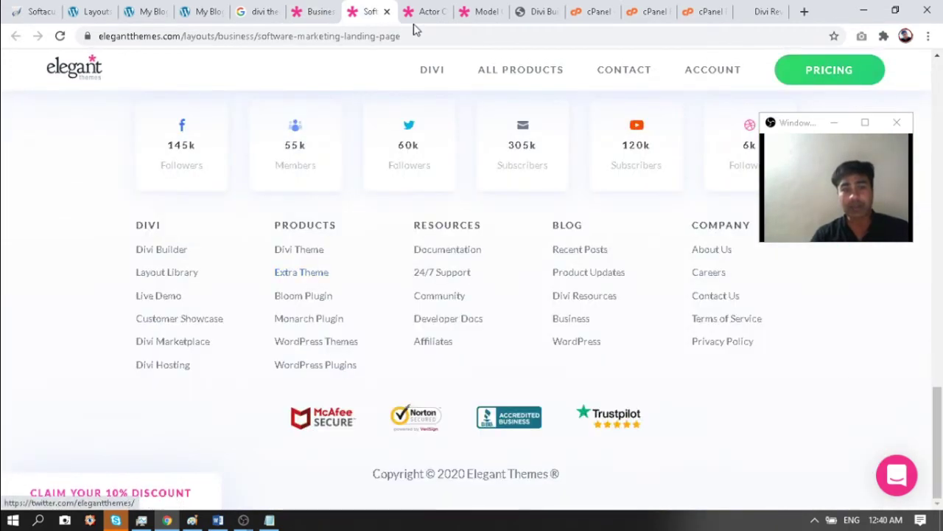
pyautogui.click(424, 12)
pyautogui.scroll(15, 324, 247)
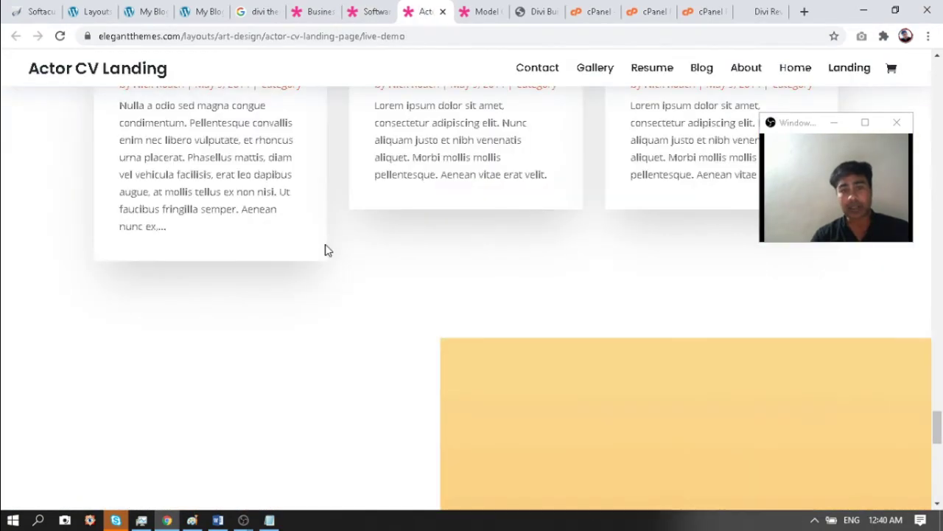
pyautogui.scroll(15, 324, 245)
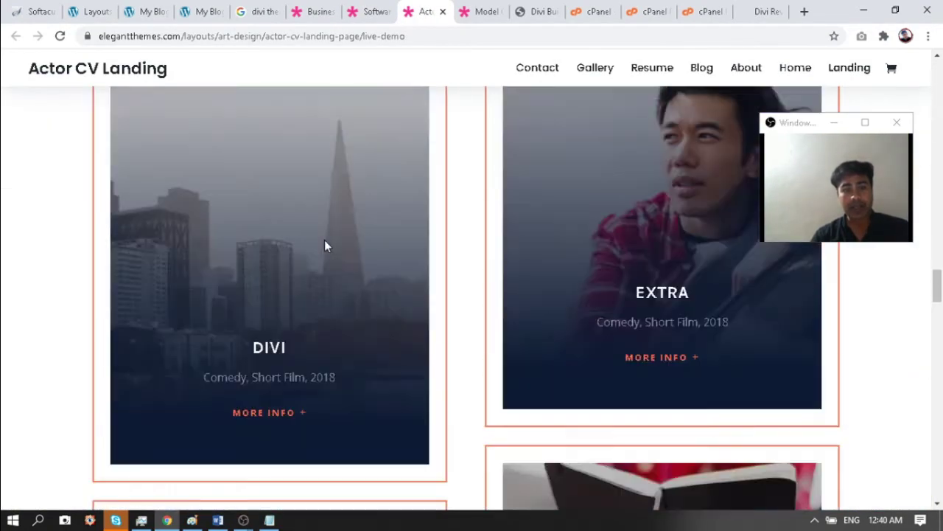
pyautogui.scroll(15, 323, 241)
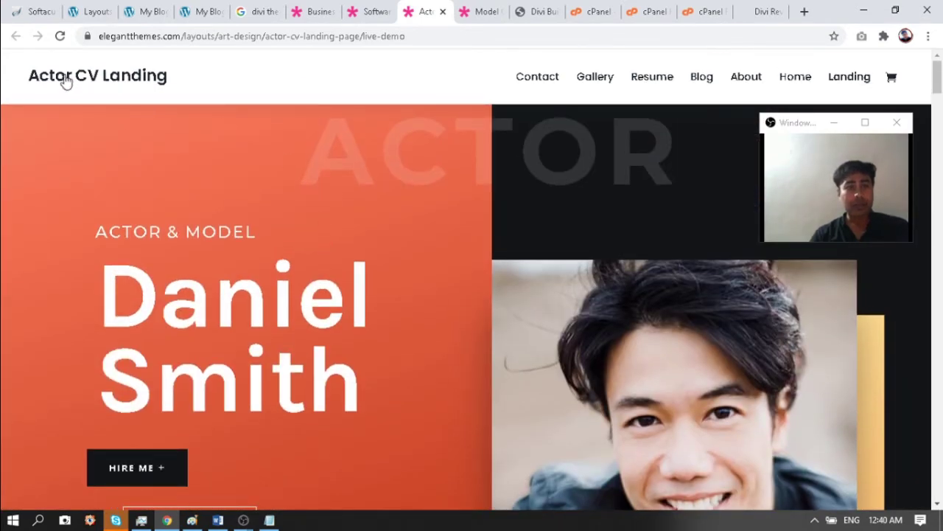
# Close the Actor CV demo and Model CV Landing tabs
pyautogui.click(443, 13)
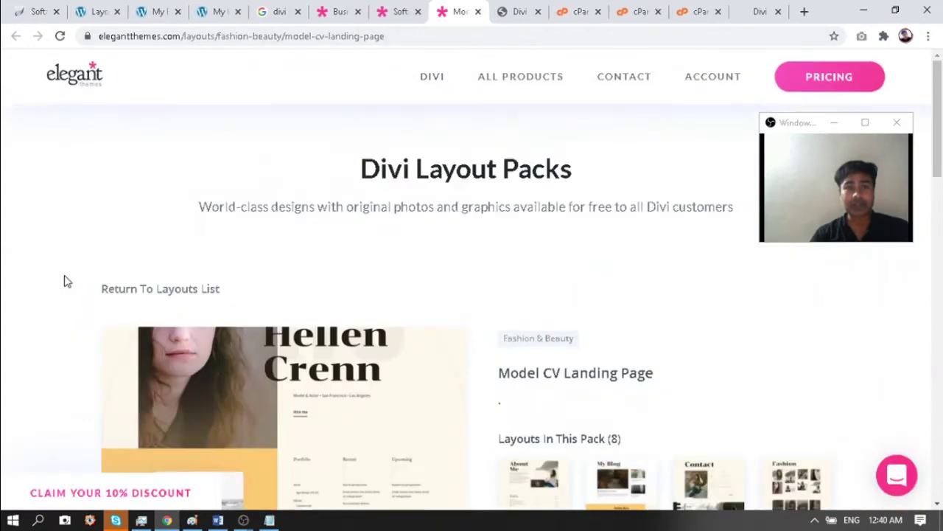
pyautogui.scroll(-2, 393, 256)
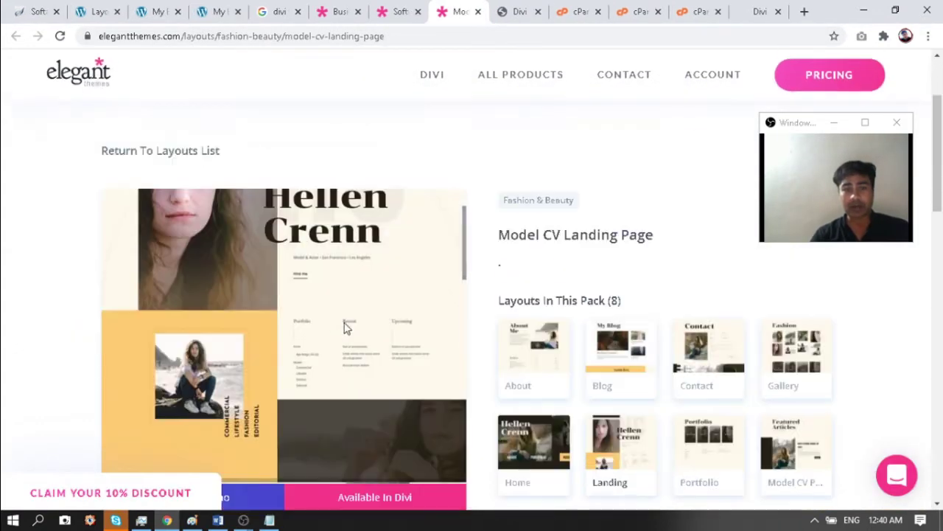
pyautogui.click(478, 12)
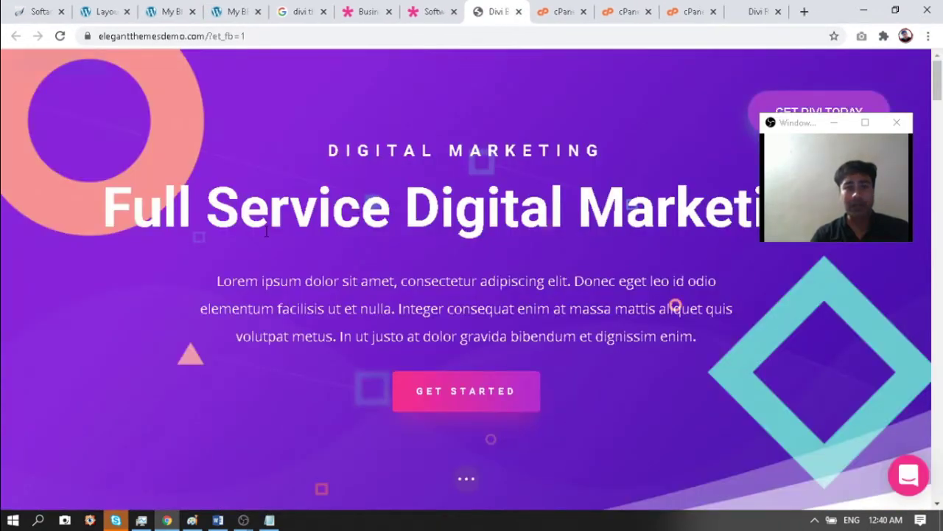
pyautogui.scroll(-4, 462, 93)
# Close the Divi demo tab and scroll through the 'yogo' layout search results
pyautogui.click(519, 11)
pyautogui.click(398, 11)
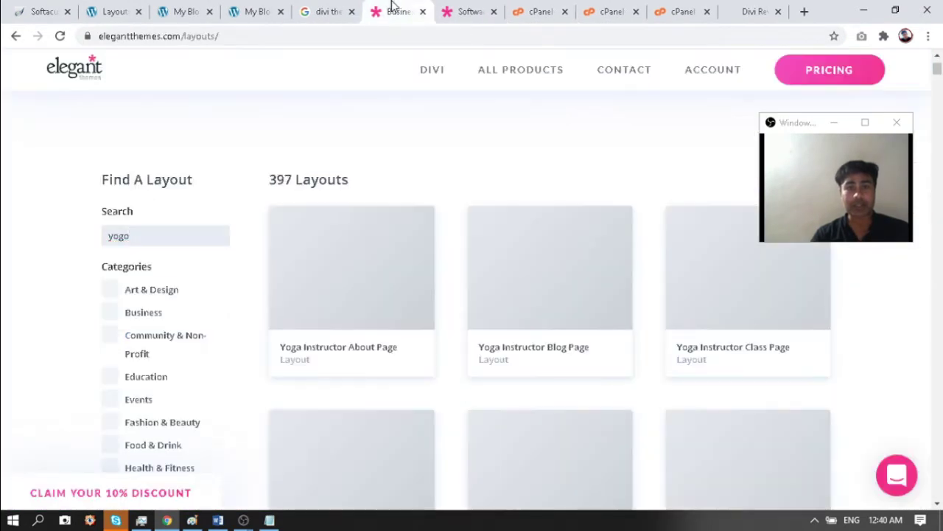
pyautogui.scroll(-1, 251, 248)
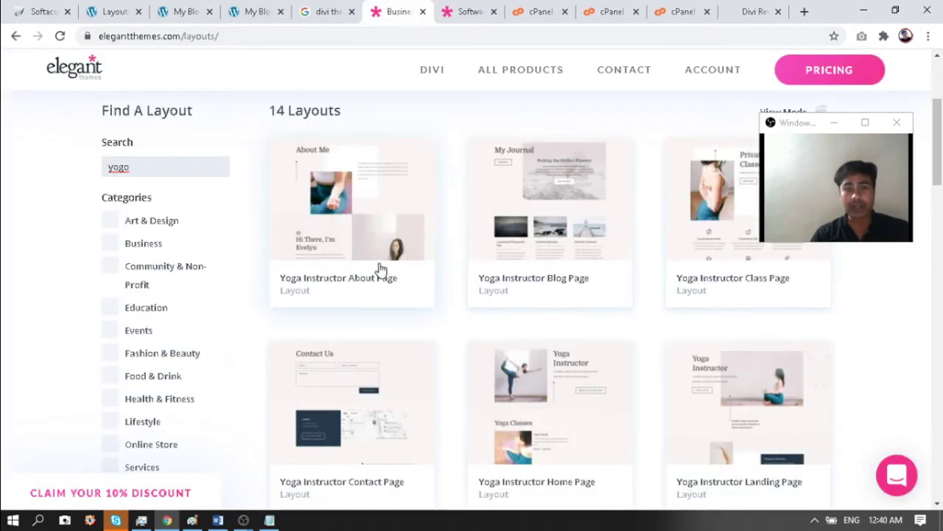
pyautogui.scroll(-5, 452, 294)
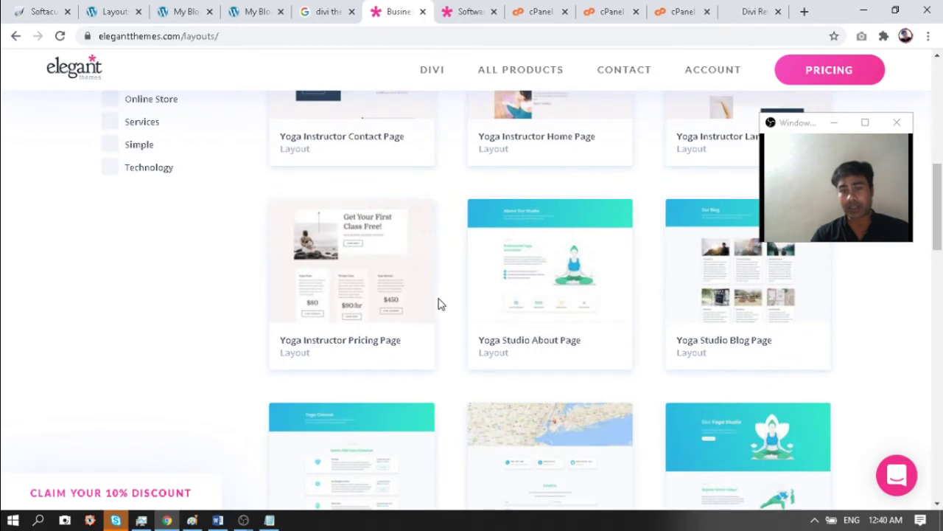
pyautogui.scroll(5, 346, 307)
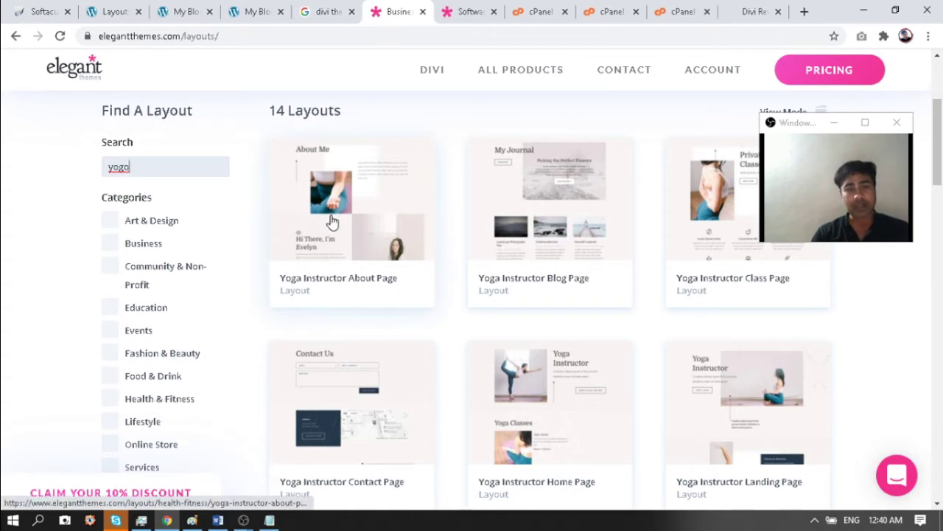
pyautogui.scroll(-6, 557, 285)
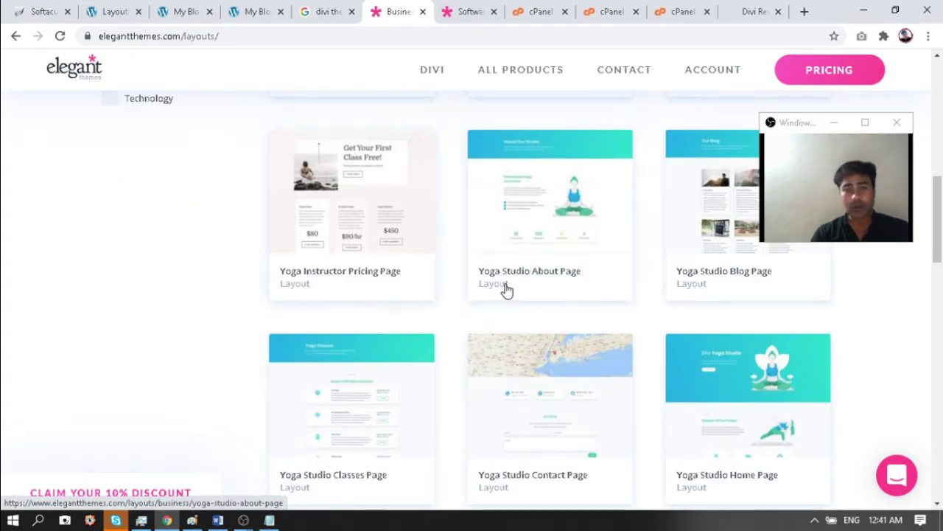
pyautogui.scroll(3, 373, 270)
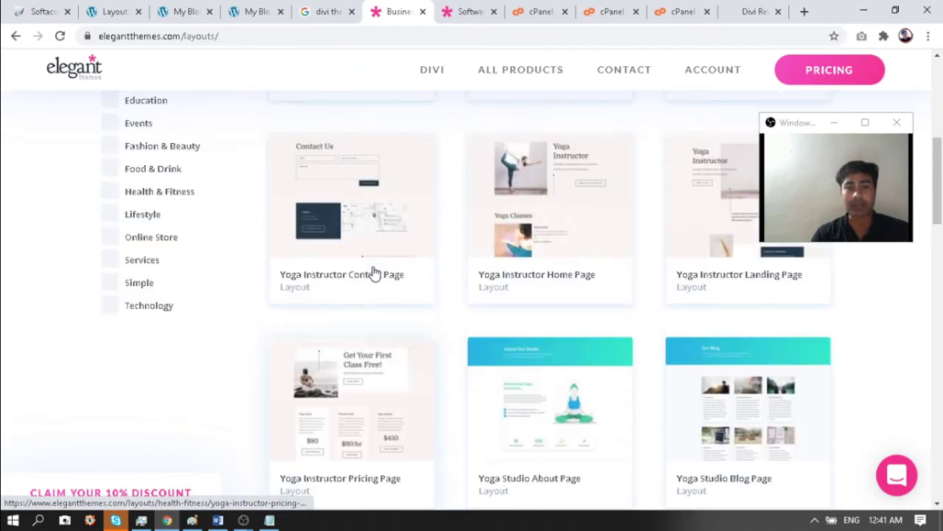
pyautogui.scroll(-3, 419, 267)
# Open the Yoga Studio About Page layout pack and review its 7 layouts
pyautogui.click(524, 246)
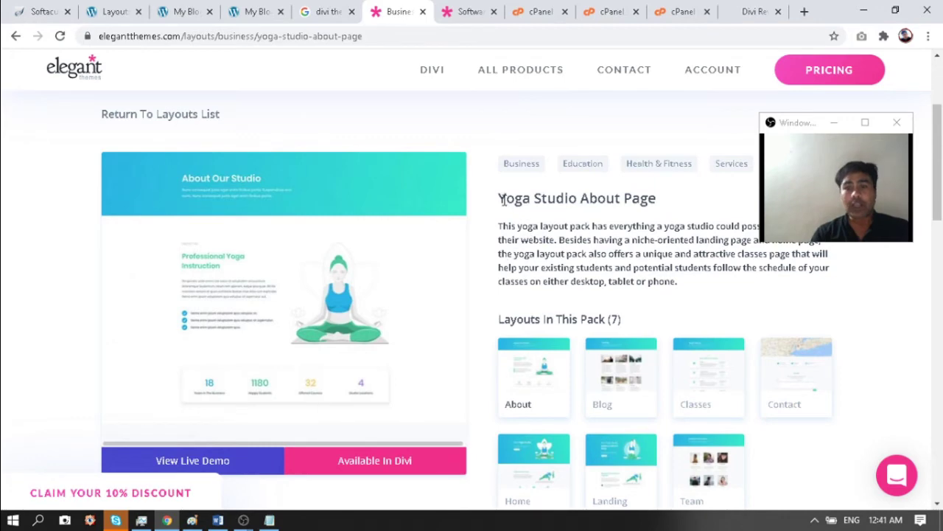
pyautogui.moveTo(500, 199); pyautogui.dragTo(566, 203)
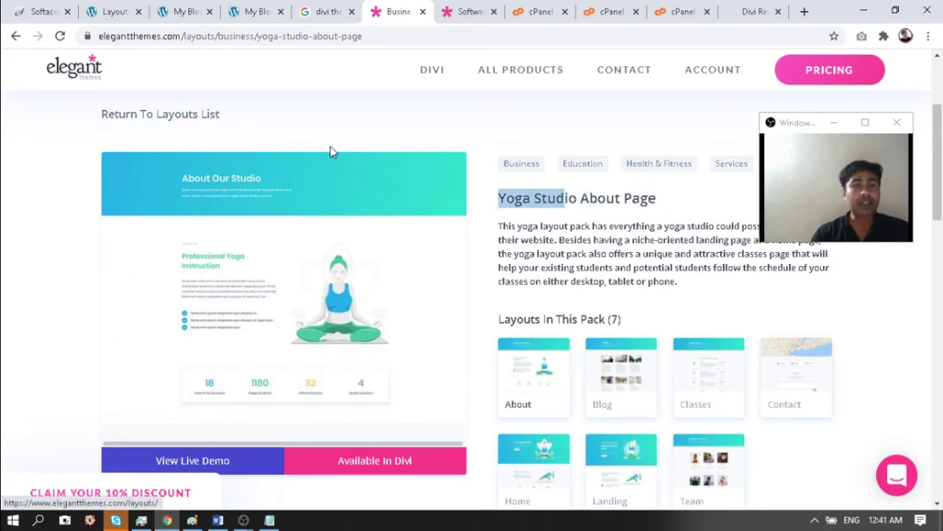
pyautogui.scroll(3, 330, 151)
pyautogui.scroll(-2, 473, 255)
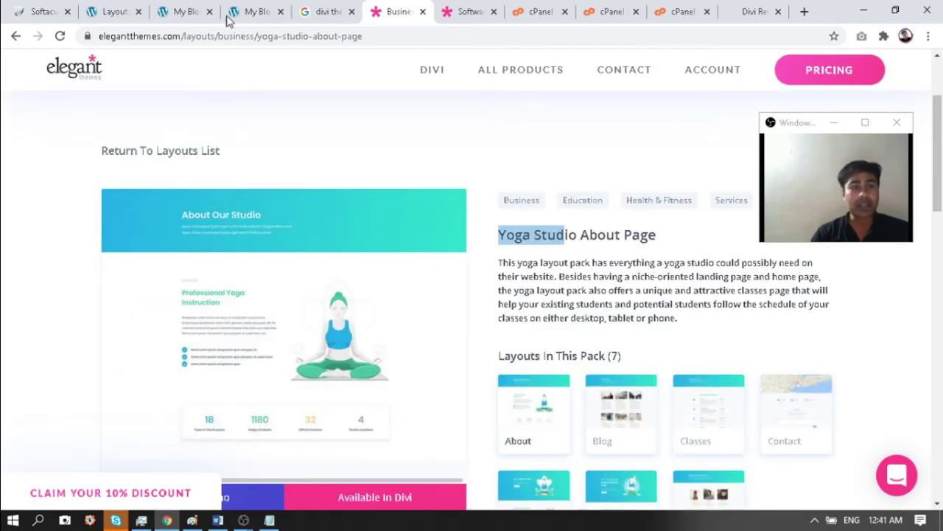
# Back in Divi Library import, browse into the Layouts folder and jump to Yoga Studio
pyautogui.click(114, 11)
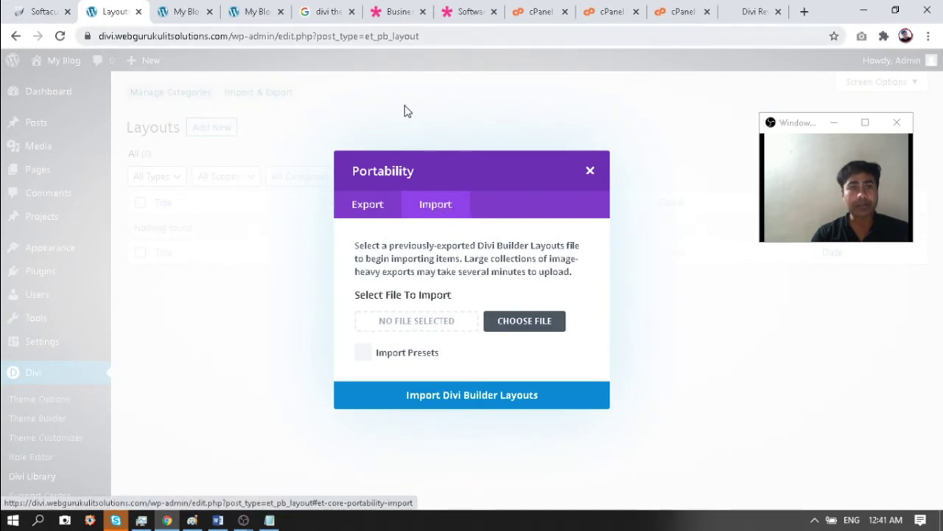
pyautogui.click(525, 323)
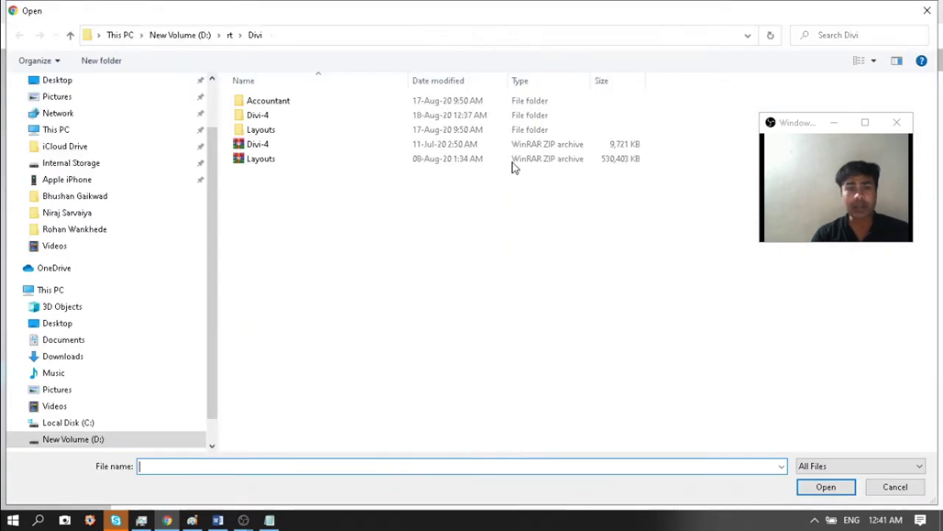
pyautogui.click(272, 139)
pyautogui.doubleClick(273, 139)
pyautogui.click(267, 205)
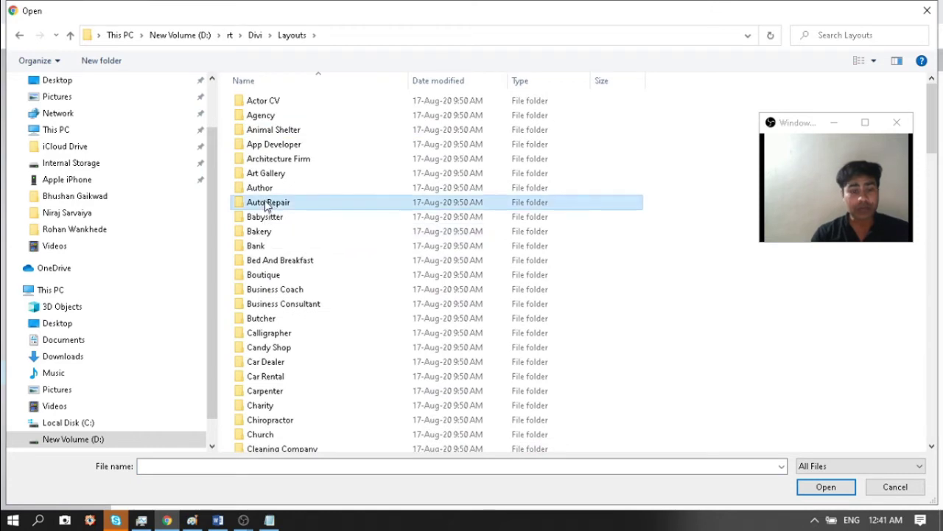
pyautogui.press('End')
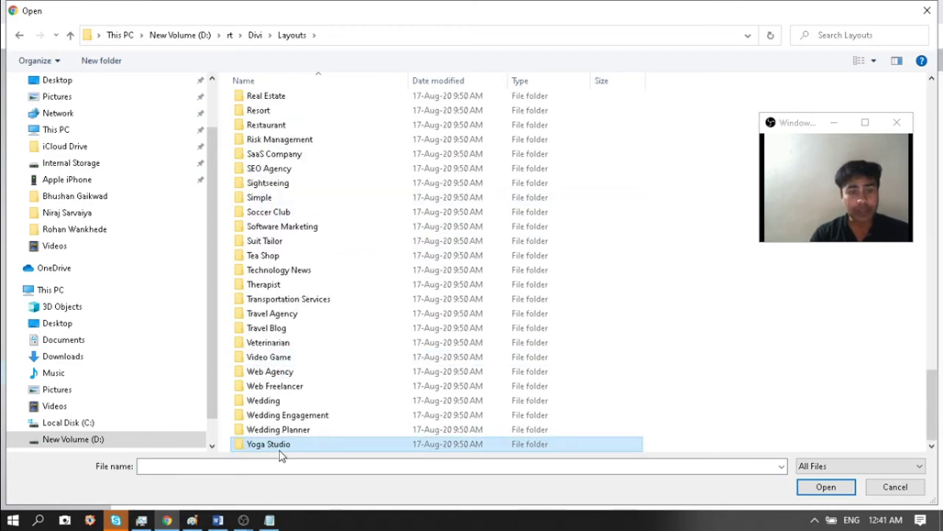
# Review the Yoga Studio JSON files, cancel the picker, and return to Google results
pyautogui.doubleClick(277, 446)
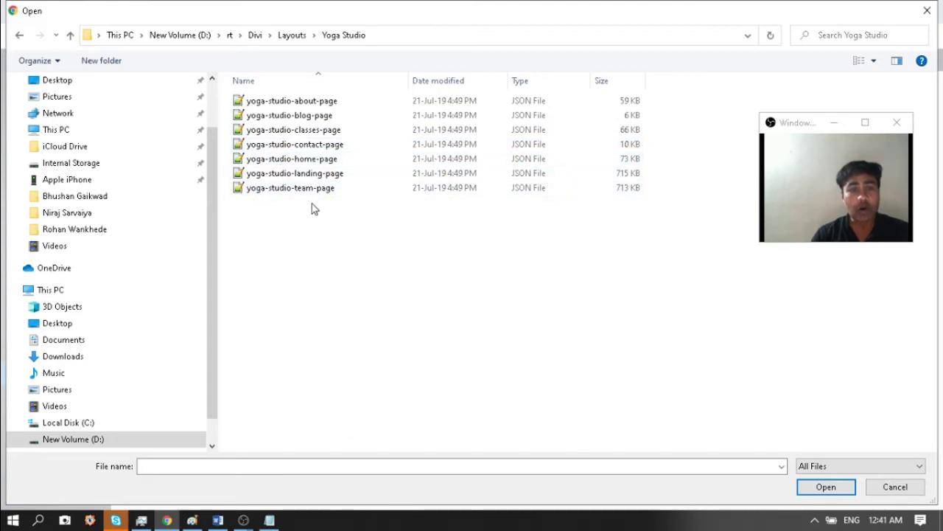
pyautogui.hotkey('alt', 'Tab')
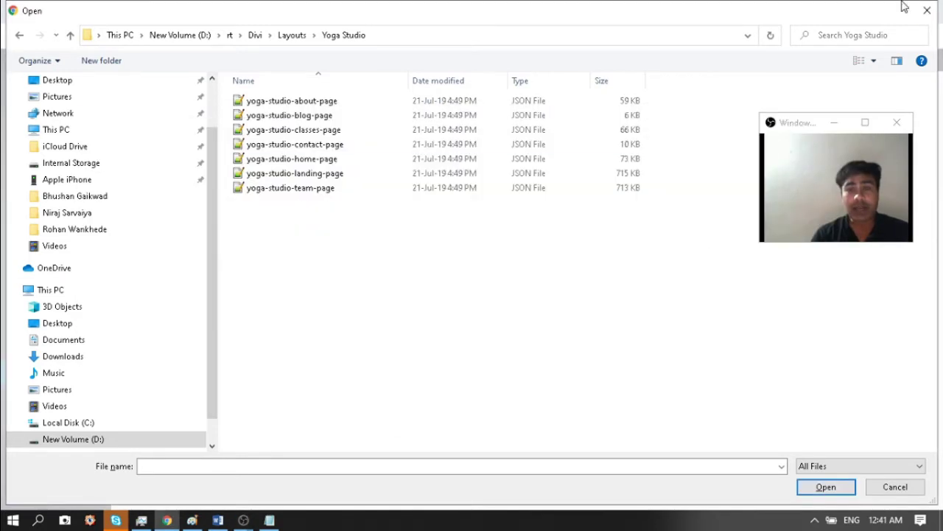
pyautogui.click(927, 11)
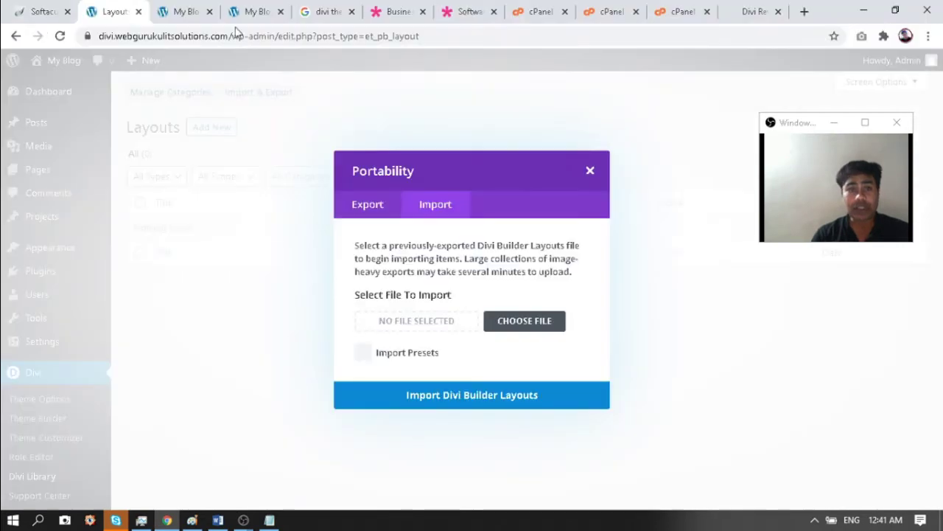
pyautogui.click(274, 11)
# Go back to the Elegant Themes Yoga Studio layout pack page and scroll through it
pyautogui.click(327, 9)
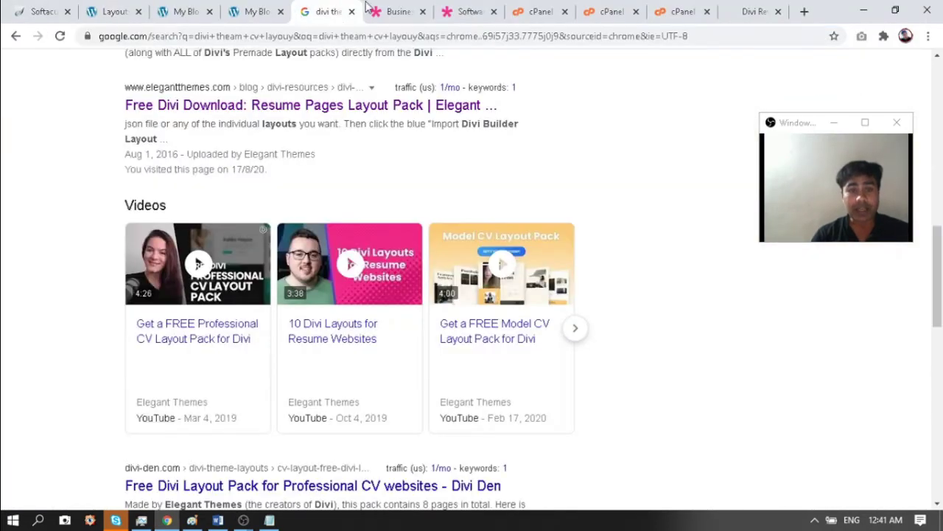
pyautogui.click(400, 9)
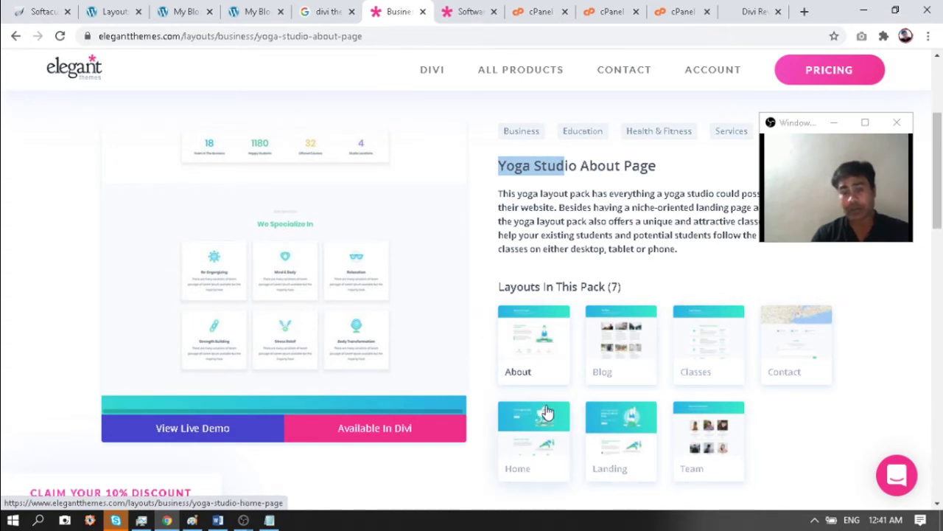
pyautogui.scroll(-1, 544, 432)
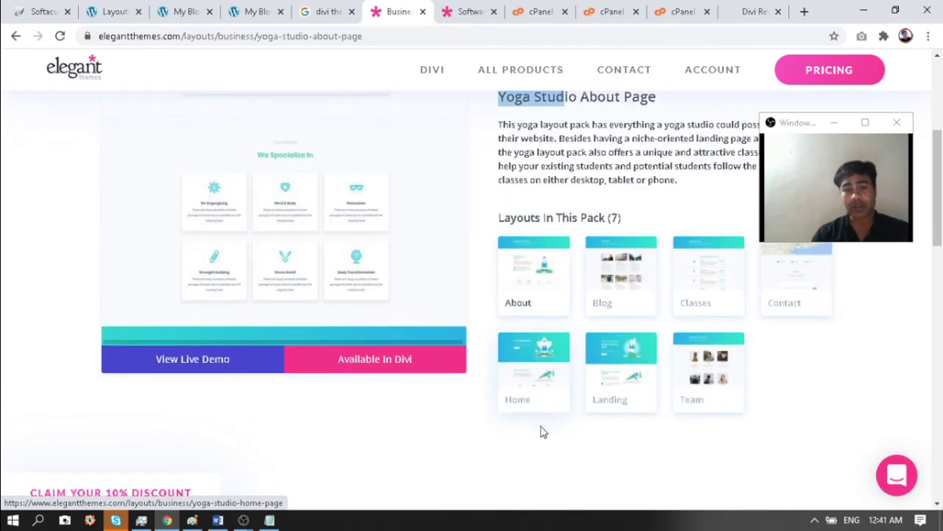
pyautogui.scroll(4, 57, 255)
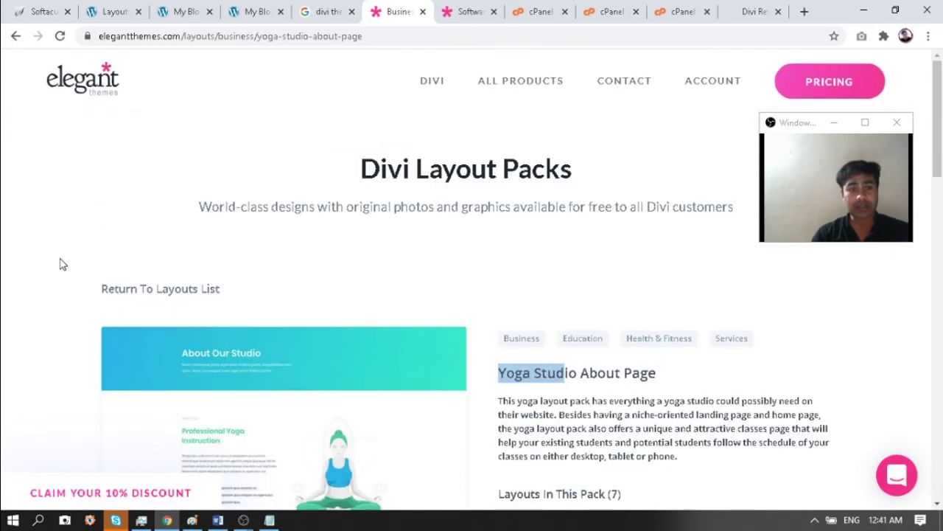
pyautogui.scroll(-2, 61, 263)
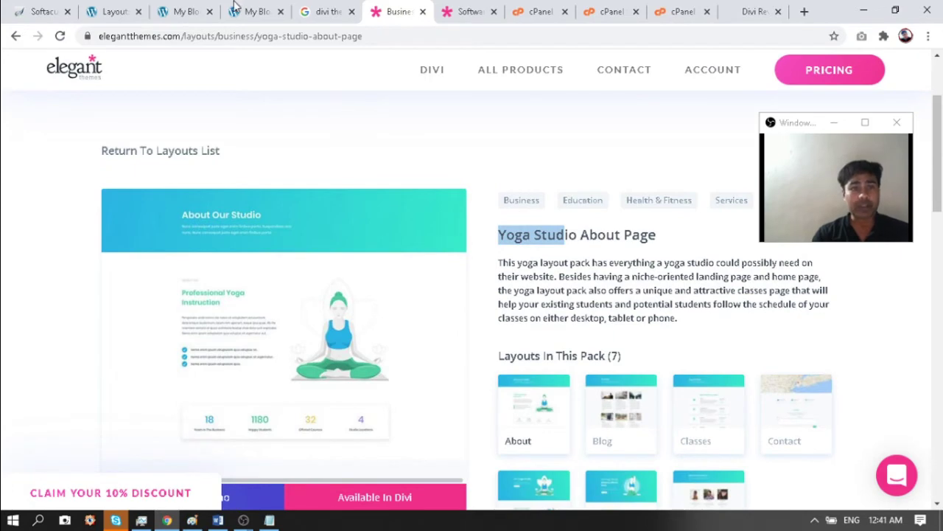
pyautogui.scroll(-3, 459, 312)
# Open the Yoga Studio Home Page live demo, scroll through it, then return to My Blog
pyautogui.click(538, 301)
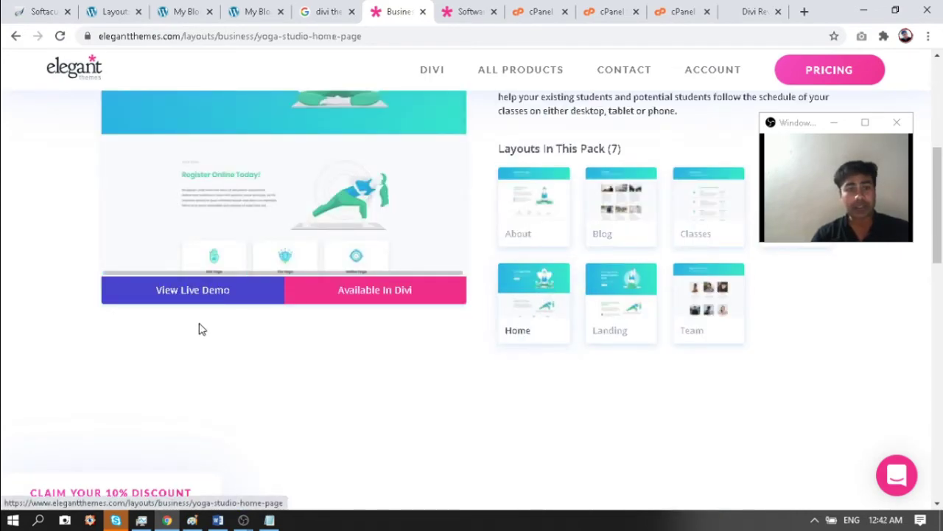
pyautogui.click(184, 296)
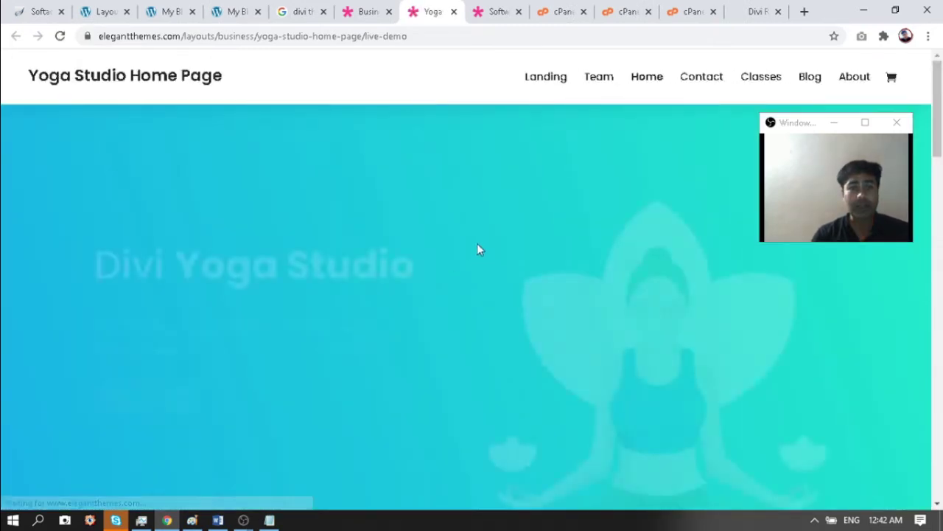
pyautogui.scroll(-10, 353, 251)
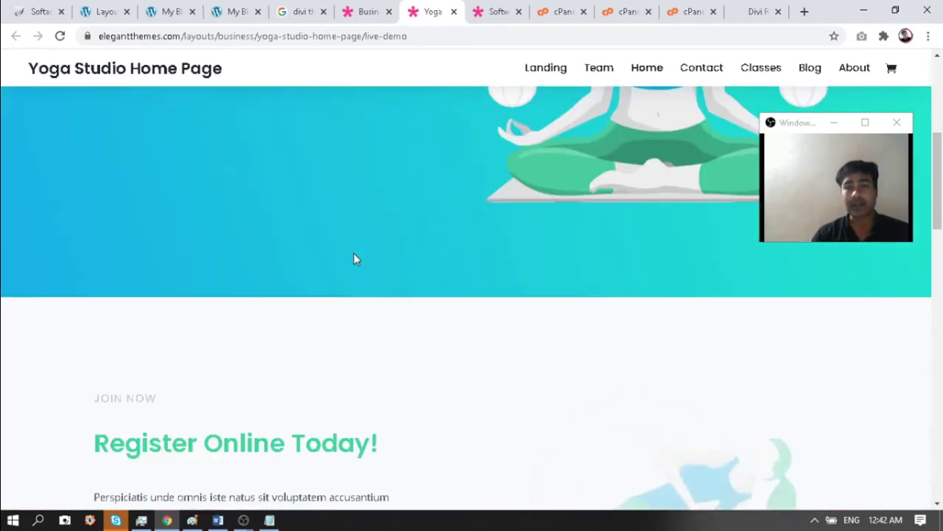
pyautogui.scroll(-15, 354, 253)
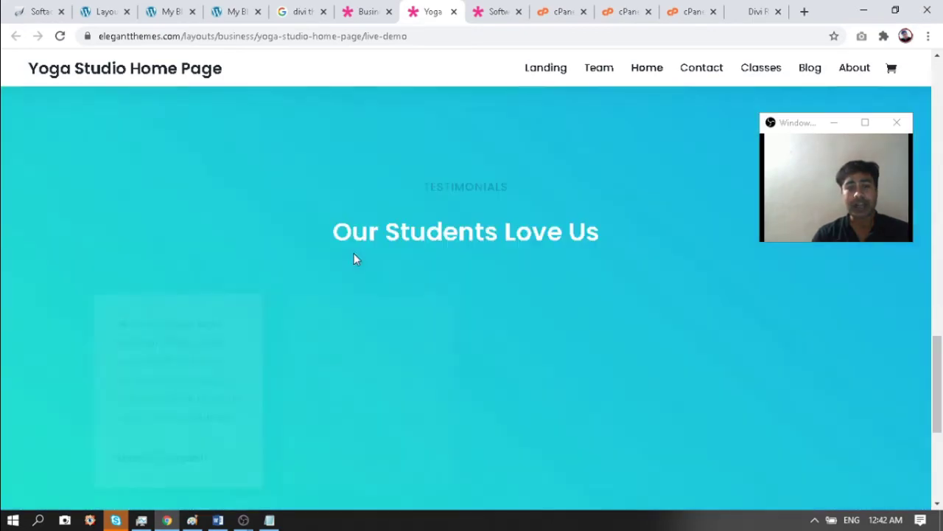
pyautogui.scroll(8, 354, 252)
pyautogui.scroll(10, 354, 258)
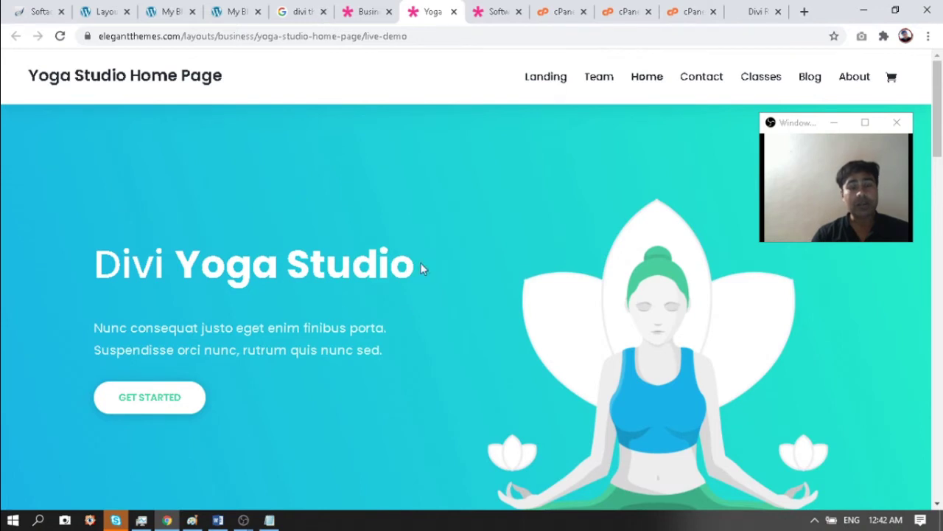
pyautogui.click(174, 11)
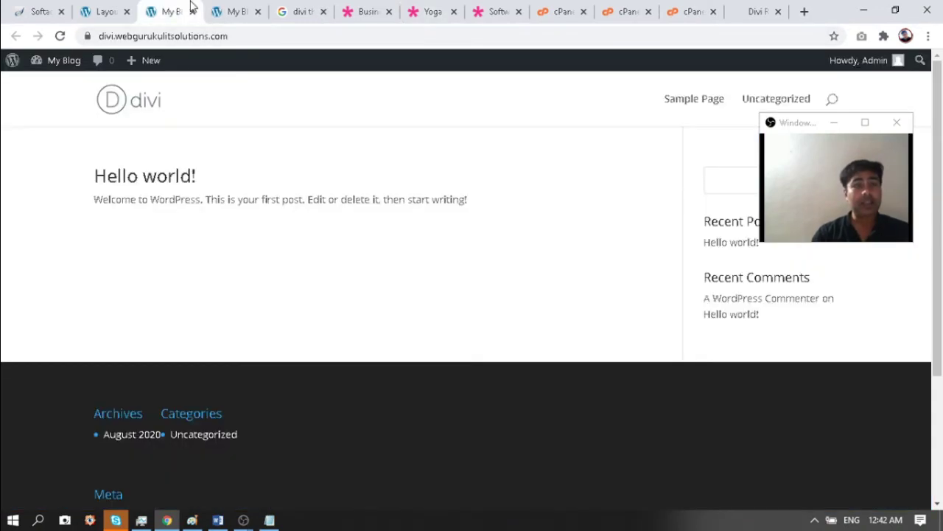
# In the import dialog, choose the Layouts > Yoga Studio > yoga-studio-home-page file
pyautogui.click(236, 9)
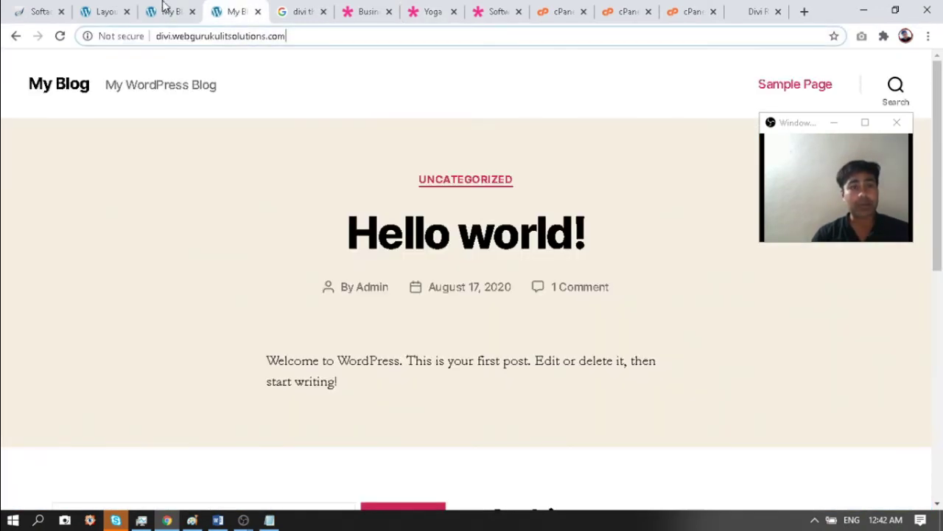
pyautogui.click(96, 8)
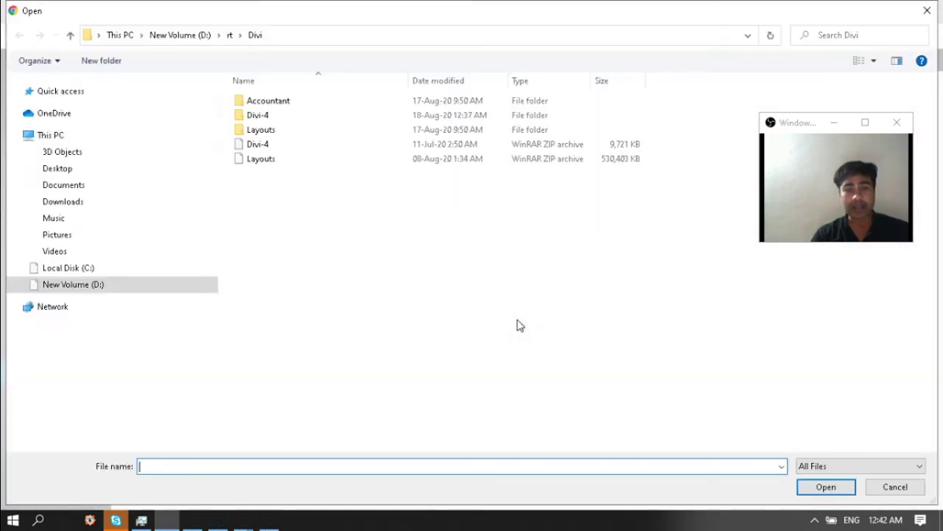
pyautogui.doubleClick(262, 129)
pyautogui.scroll(-15, 348, 358)
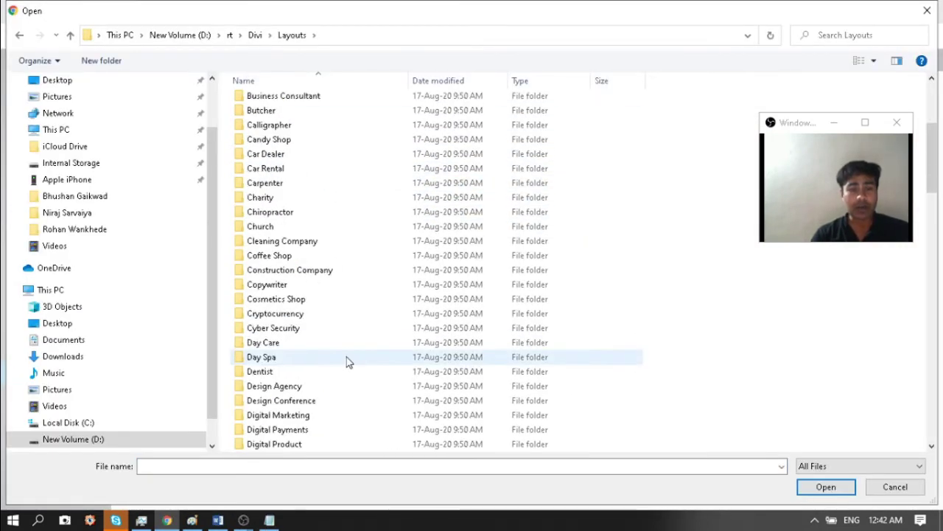
pyautogui.click(295, 371)
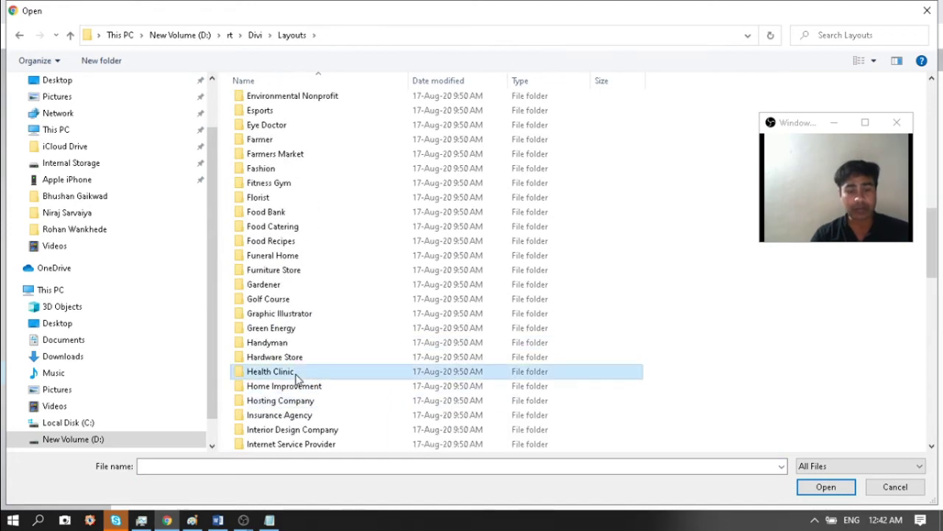
pyautogui.press('y')
pyautogui.doubleClick(268, 445)
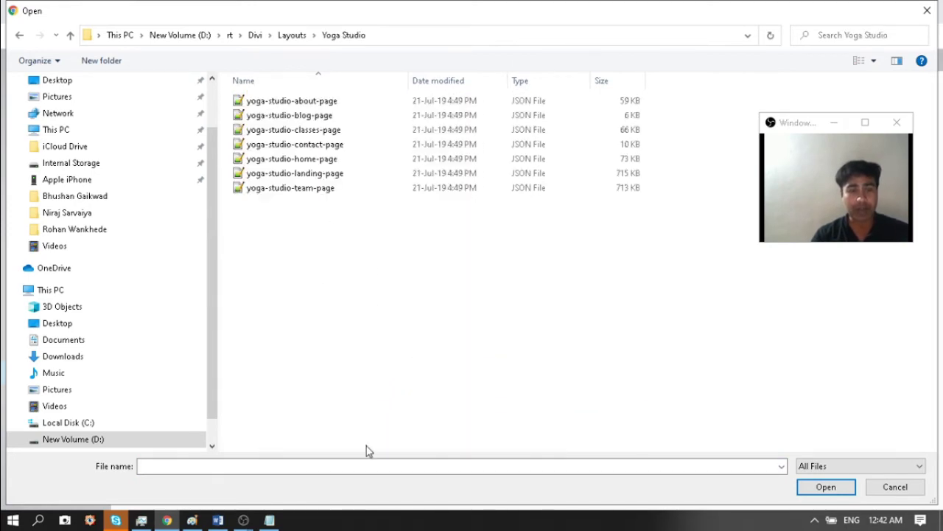
pyautogui.doubleClick(292, 158)
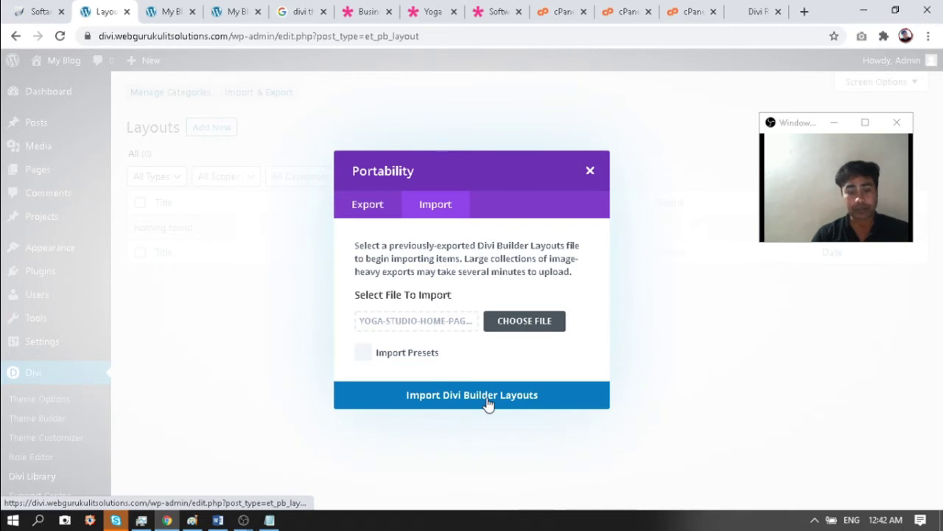
# Tick Import Presets and import the Yoga Studio Home layout into the Divi Library
pyautogui.click(408, 354)
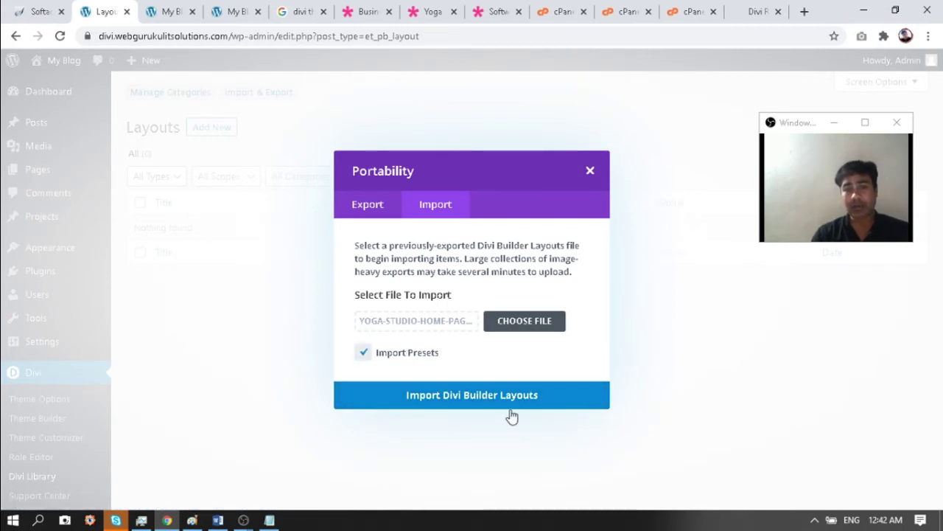
pyautogui.click(463, 397)
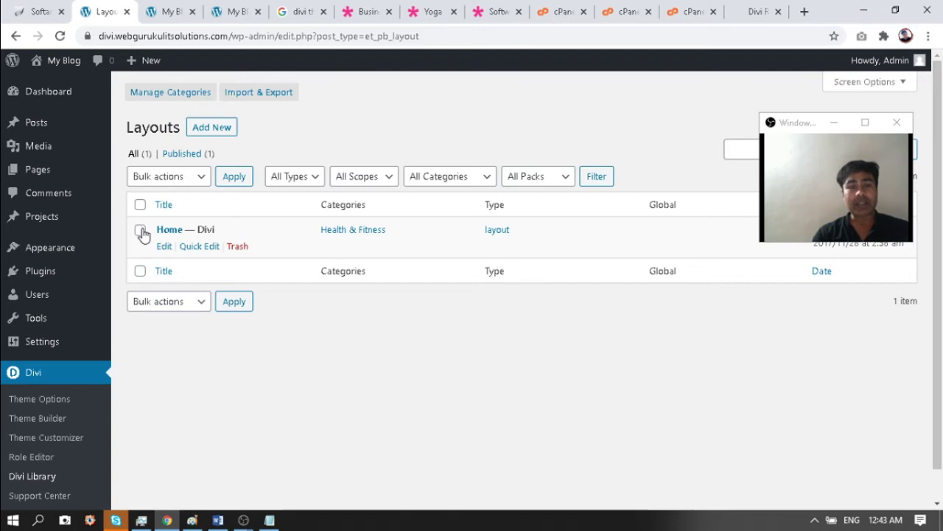
pyautogui.moveTo(28, 177)
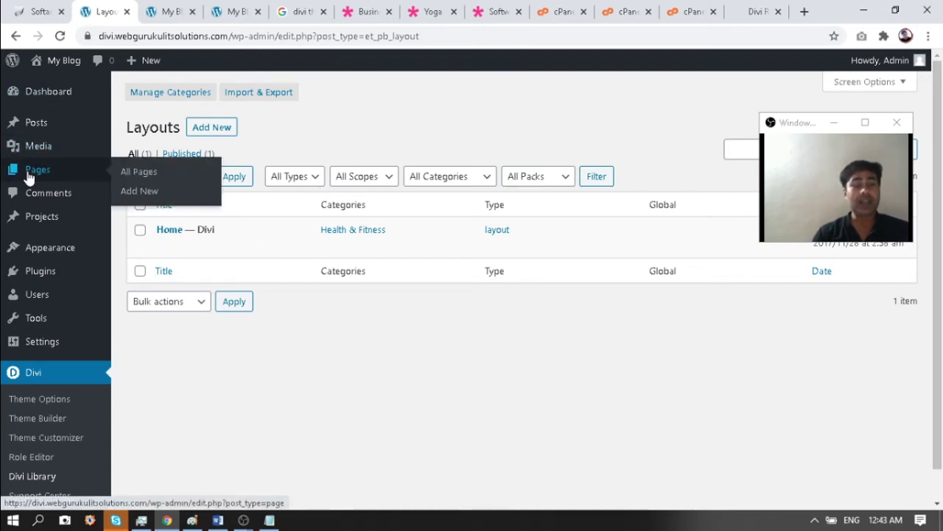
# Start a new page from All Pages and dismiss the block editor's welcome guide
pyautogui.click(149, 177)
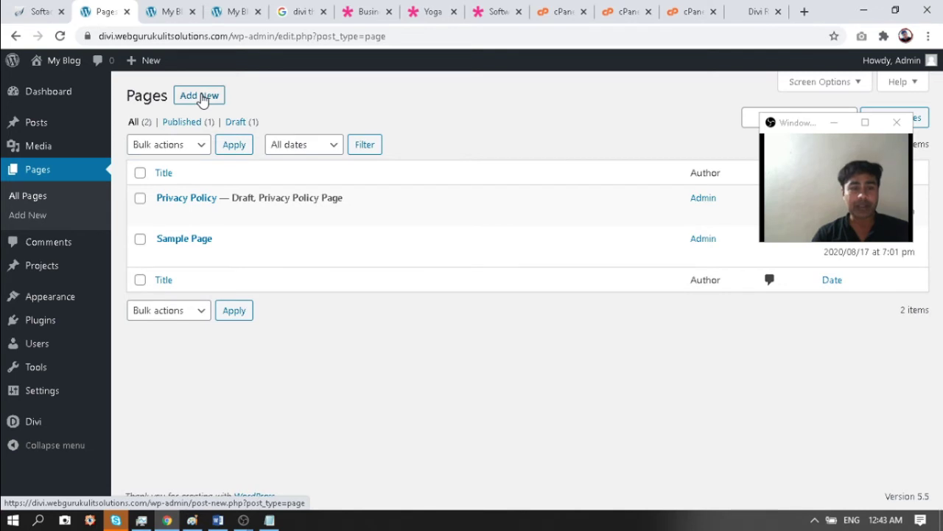
pyautogui.click(202, 101)
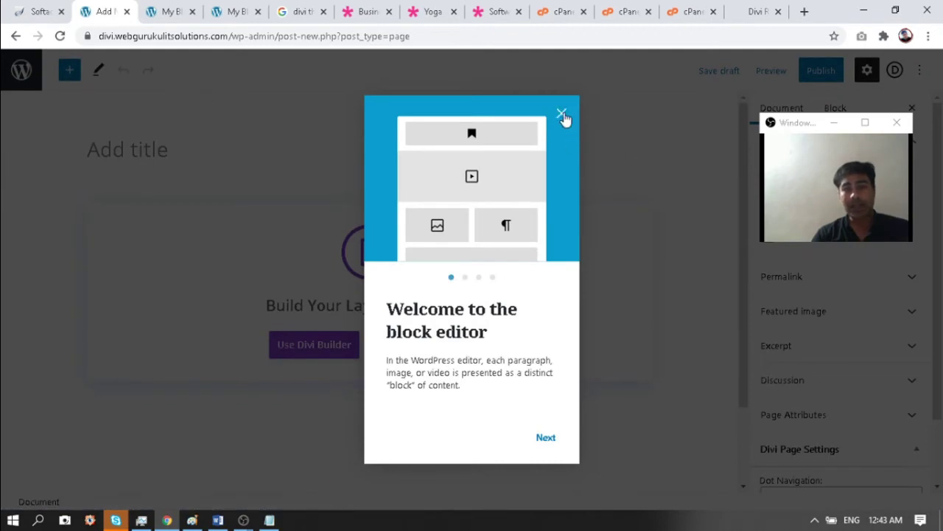
pyautogui.click(546, 439)
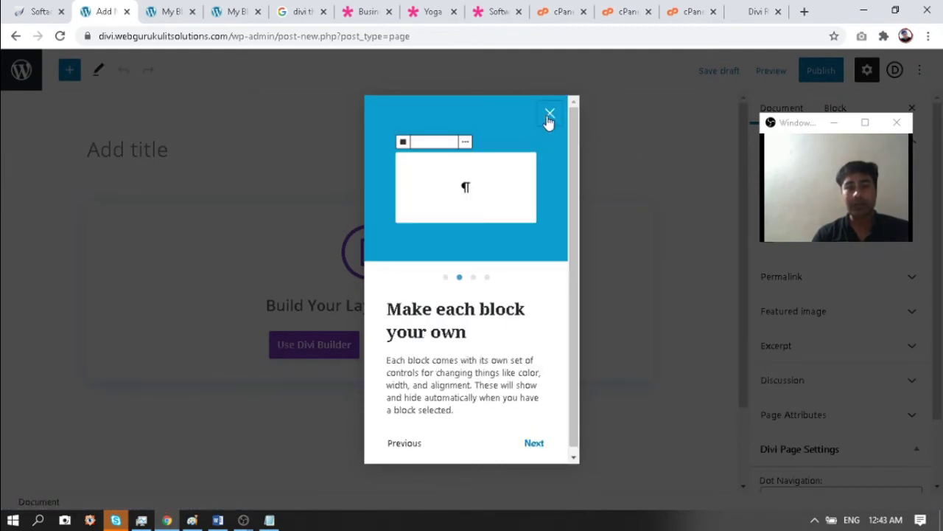
pyautogui.click(549, 116)
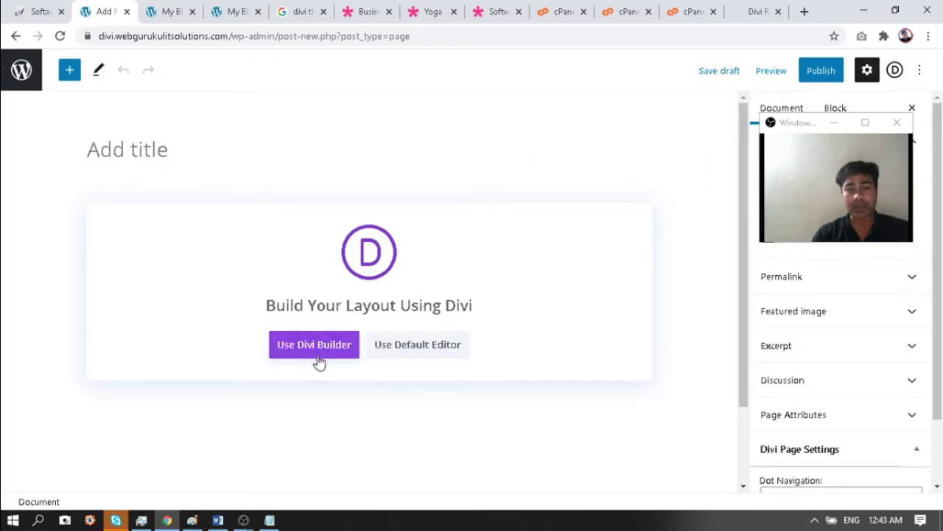
pyautogui.scroll(-2, 413, 347)
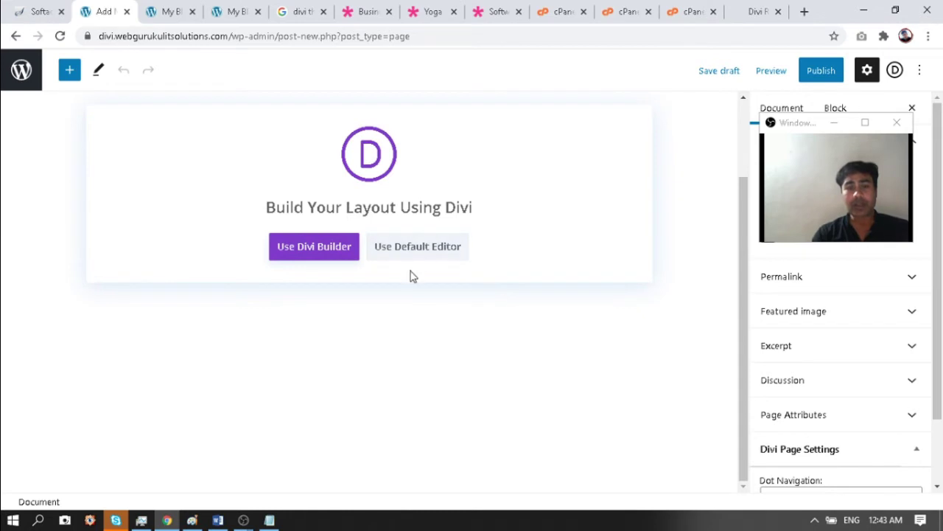
pyautogui.scroll(1, 399, 302)
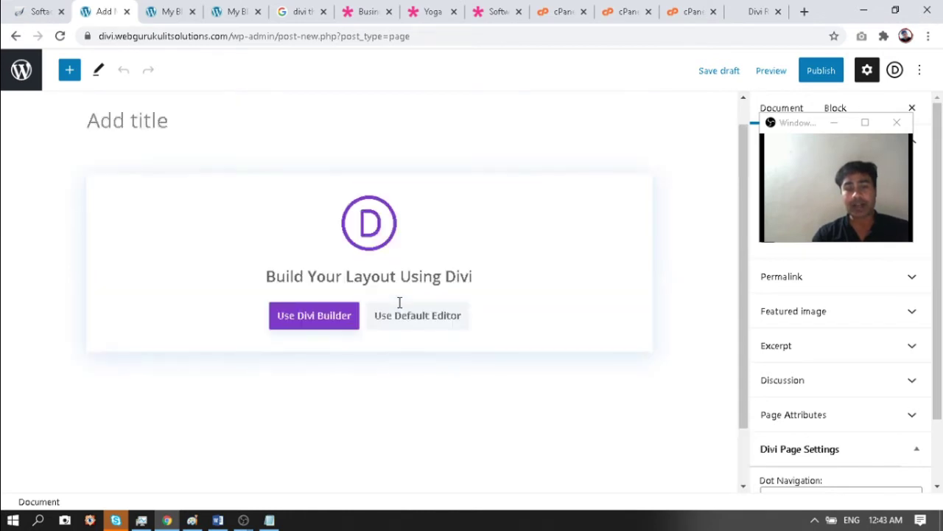
# Title the page DIVI1, publish it, and switch it to the Divi Builder
pyautogui.click(177, 130)
pyautogui.write('DIVI1')
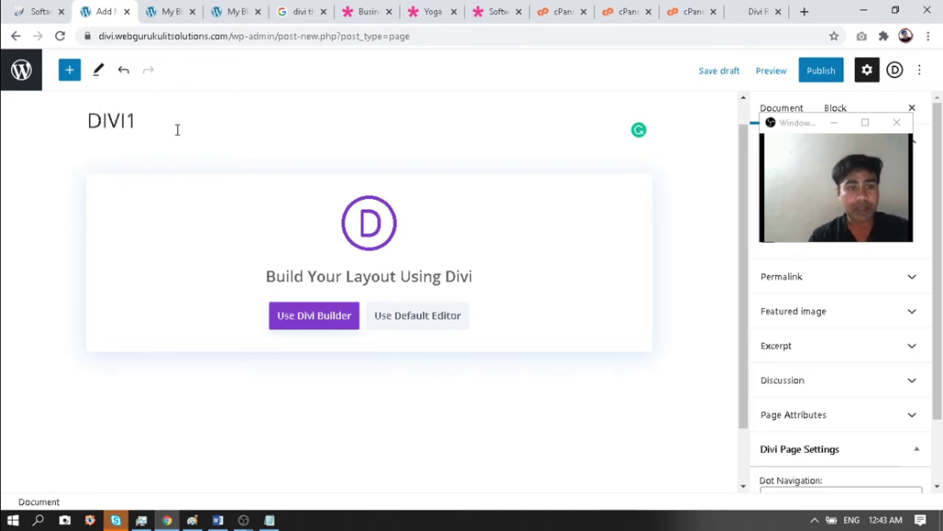
pyautogui.click(823, 74)
pyautogui.click(811, 76)
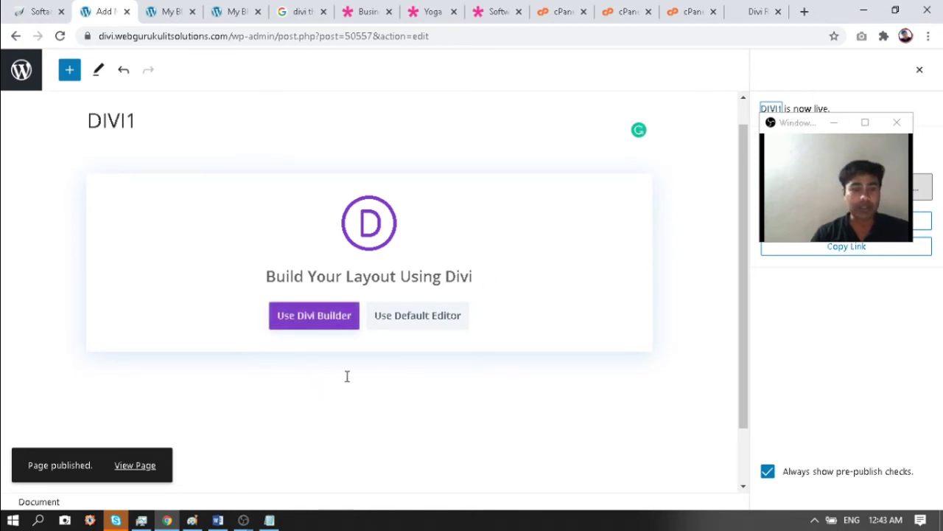
pyautogui.click(328, 317)
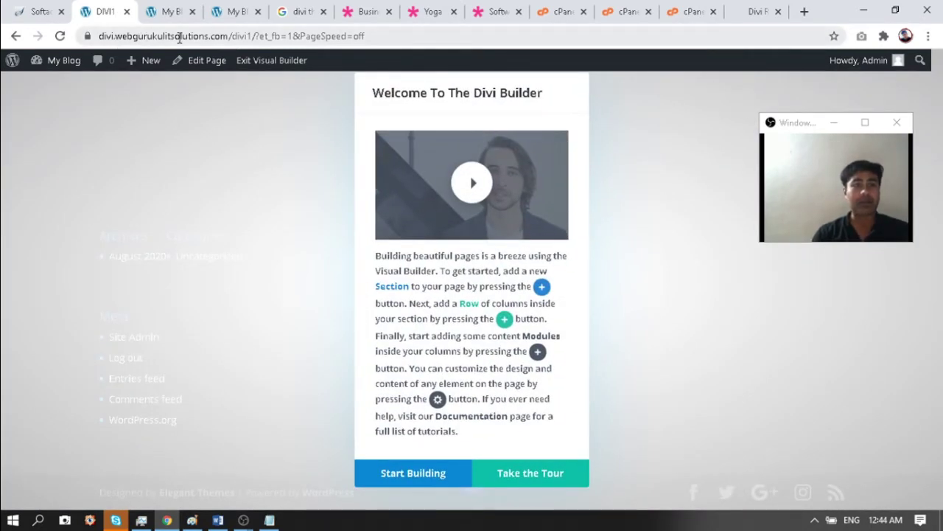
# Choose Start Building, then Browse Layouts to bring up the Load From Library window
pyautogui.click(440, 472)
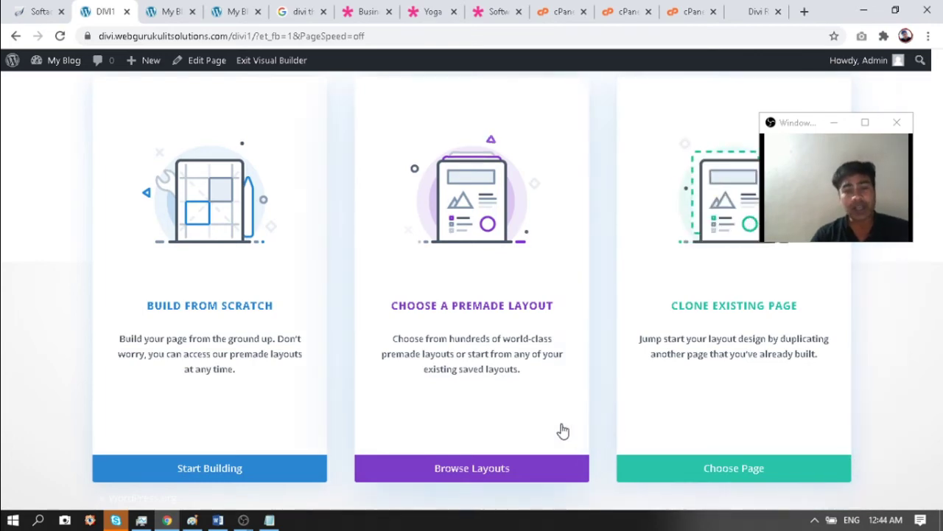
pyautogui.click(454, 471)
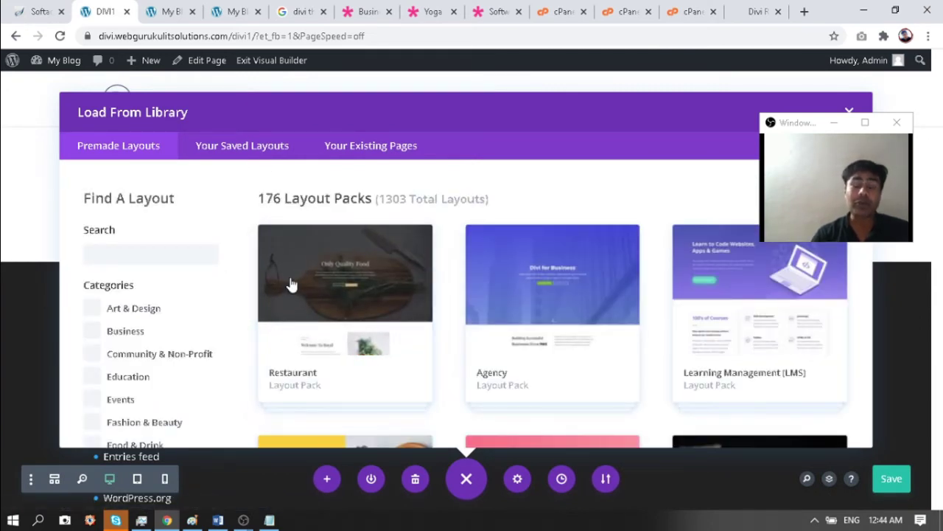
# Load the saved Yoga Studio Home layout from the library onto the DIVI1 page
pyautogui.click(243, 151)
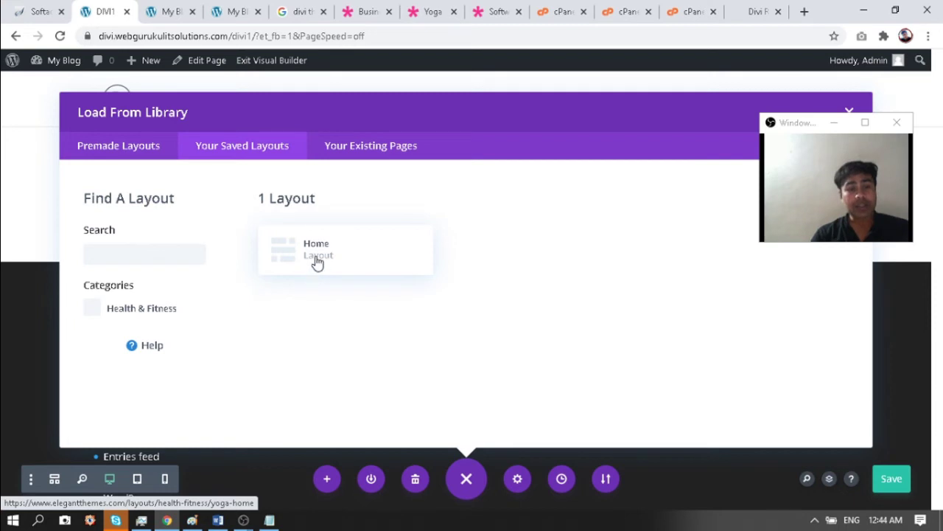
pyautogui.click(316, 264)
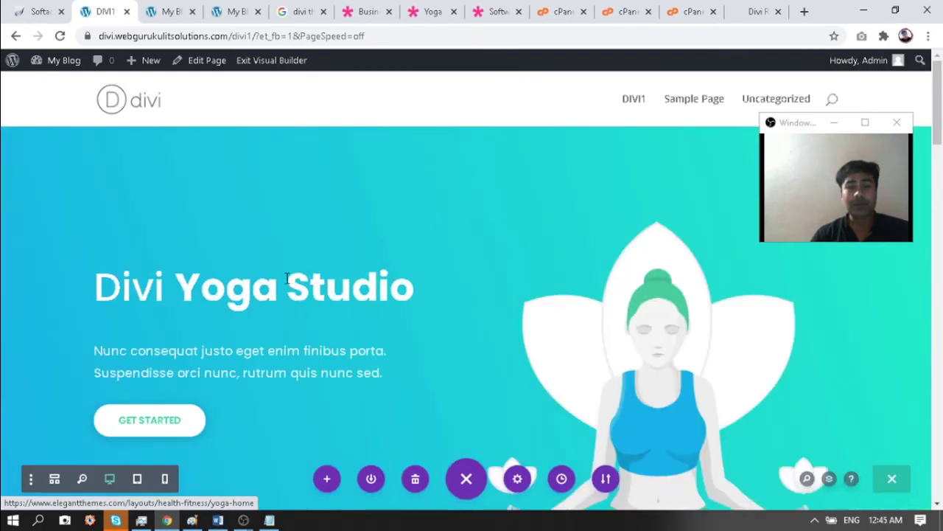
pyautogui.scroll(-10, 287, 277)
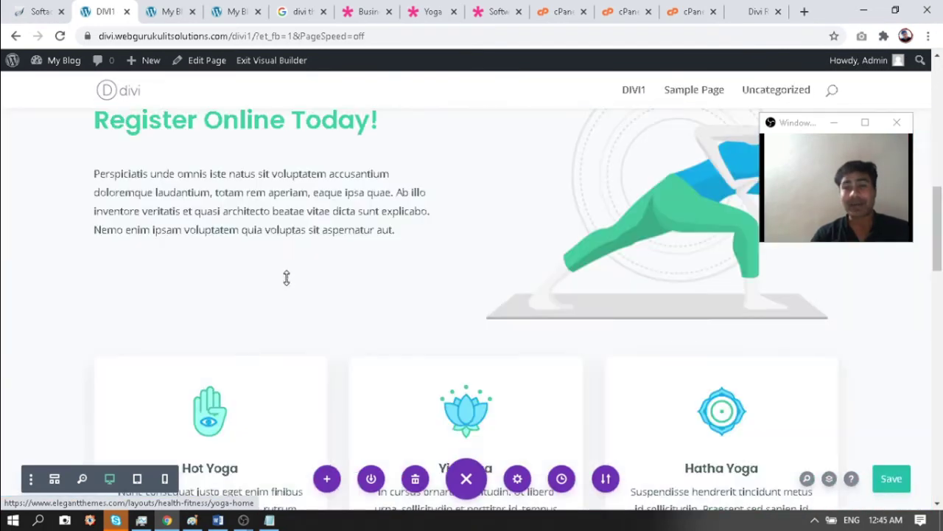
pyautogui.scroll(-10, 287, 278)
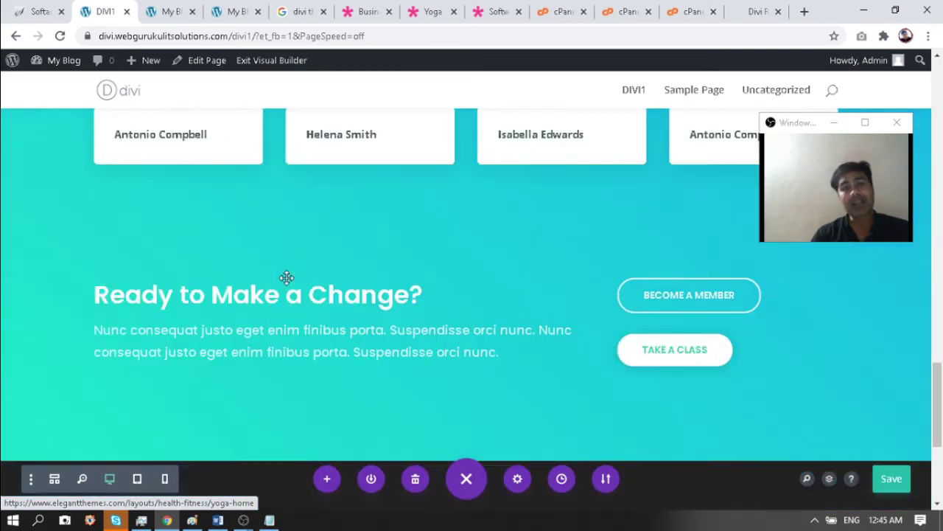
pyautogui.scroll(-2, 287, 277)
pyautogui.scroll(20, 287, 277)
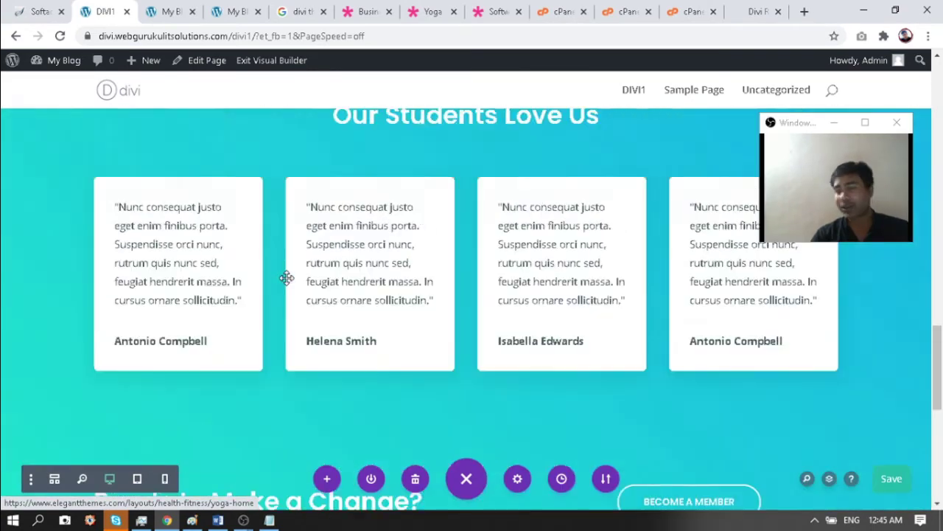
pyautogui.scroll(2, 287, 277)
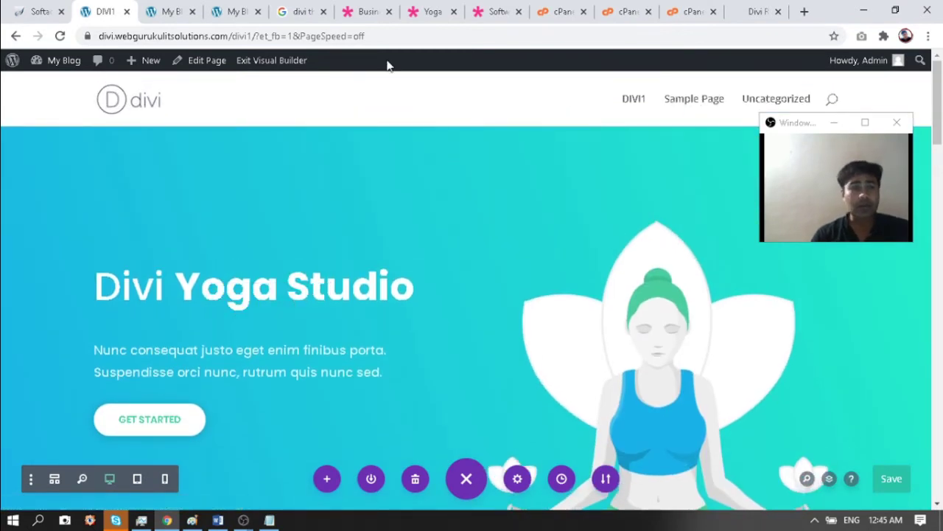
# Dismiss the Unsaved Changes warning, scroll the page to its footer, and switch windows
pyautogui.click(55, 8)
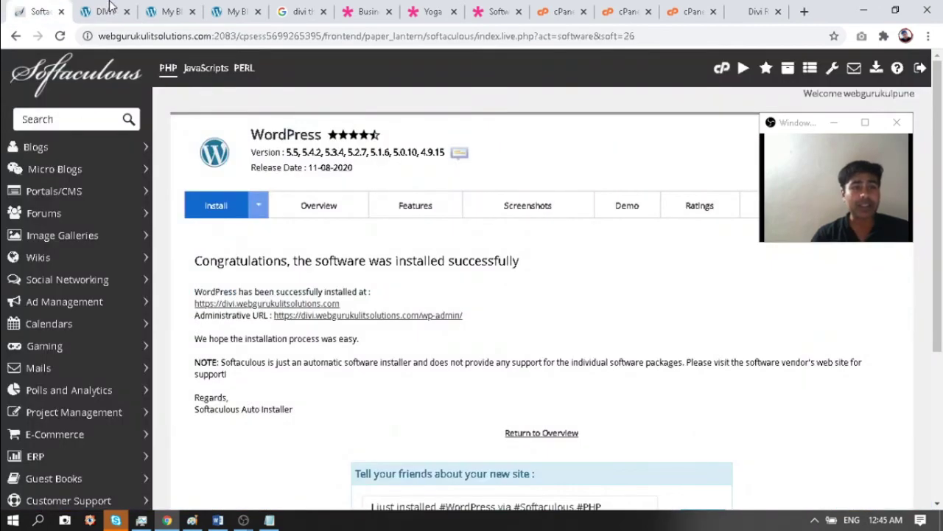
pyautogui.click(109, 8)
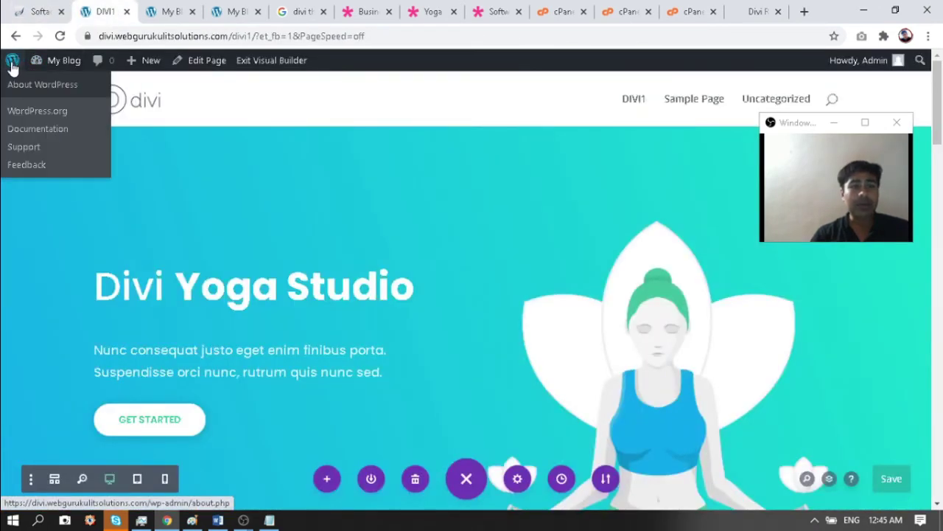
pyautogui.click(13, 64)
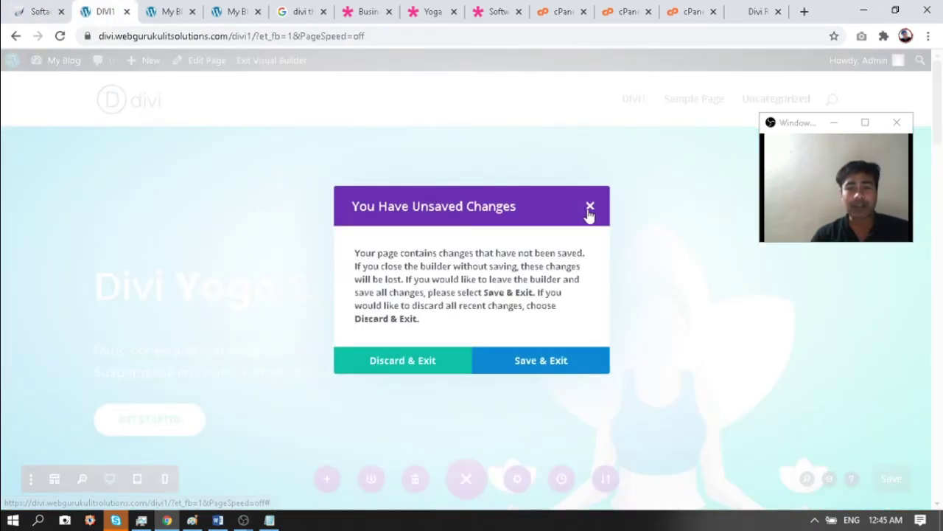
pyautogui.click(589, 207)
pyautogui.moveTo(12, 65)
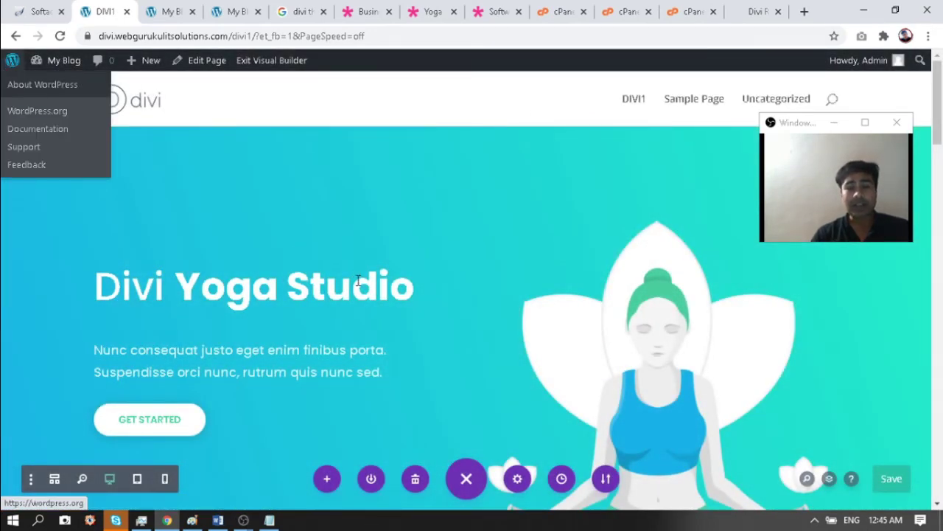
pyautogui.scroll(-12, 366, 273)
pyautogui.scroll(-15, 367, 270)
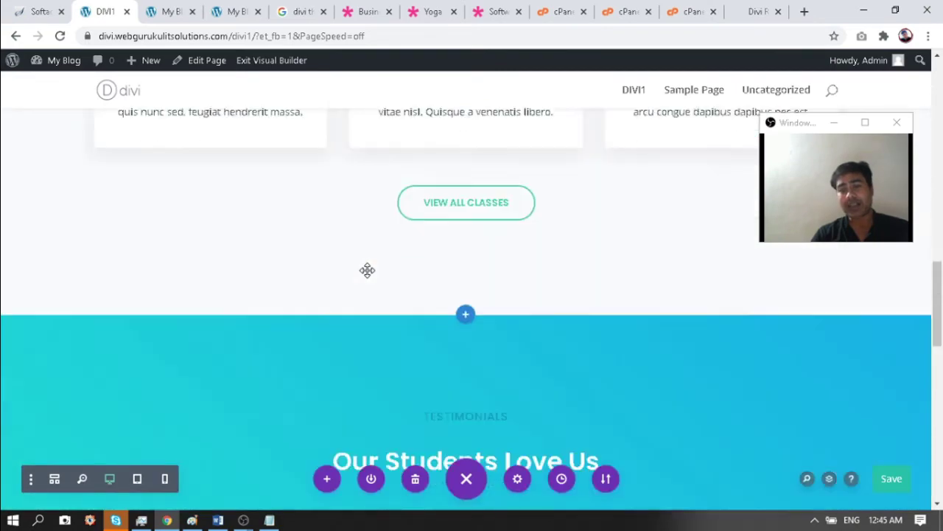
pyautogui.scroll(-1, 367, 269)
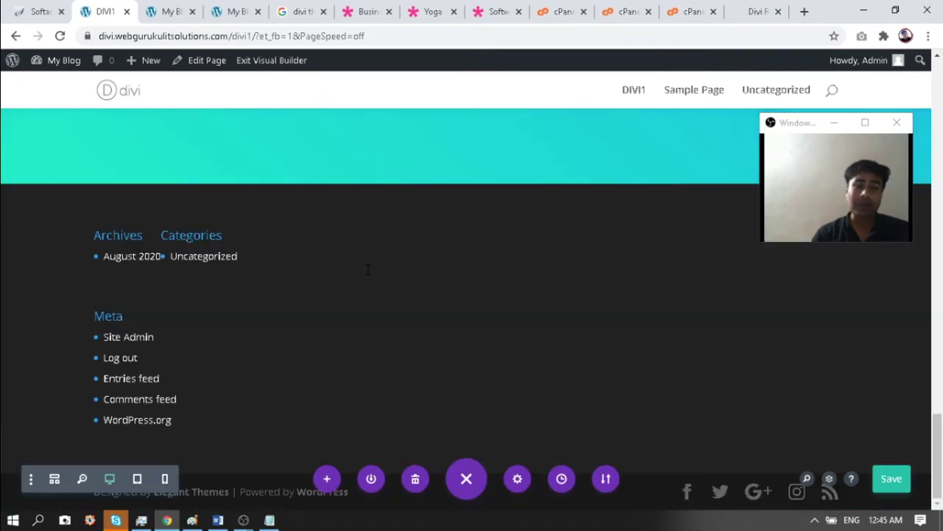
pyautogui.scroll(20, 367, 273)
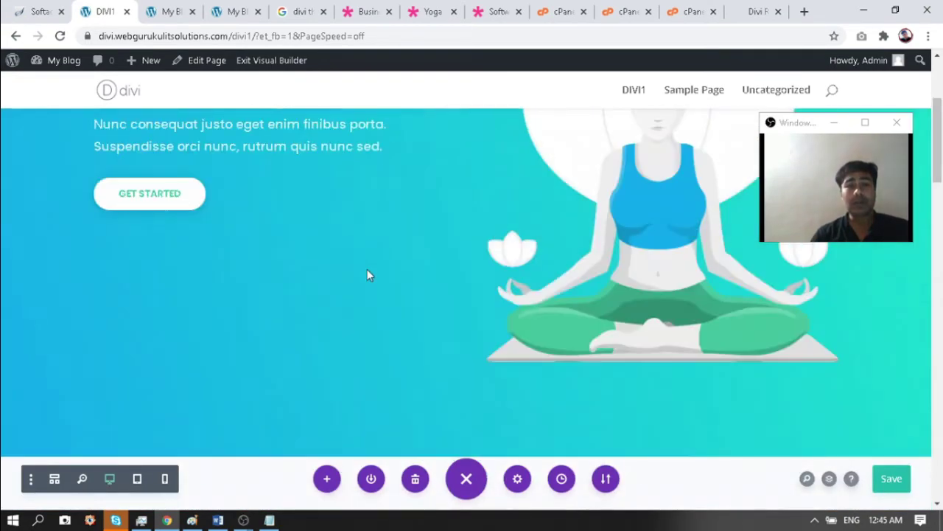
pyautogui.hotkey('alt', 'Tab')
pyautogui.hotkey('alt', 'Tab')
pyautogui.hotkey('alt', 'Tab')
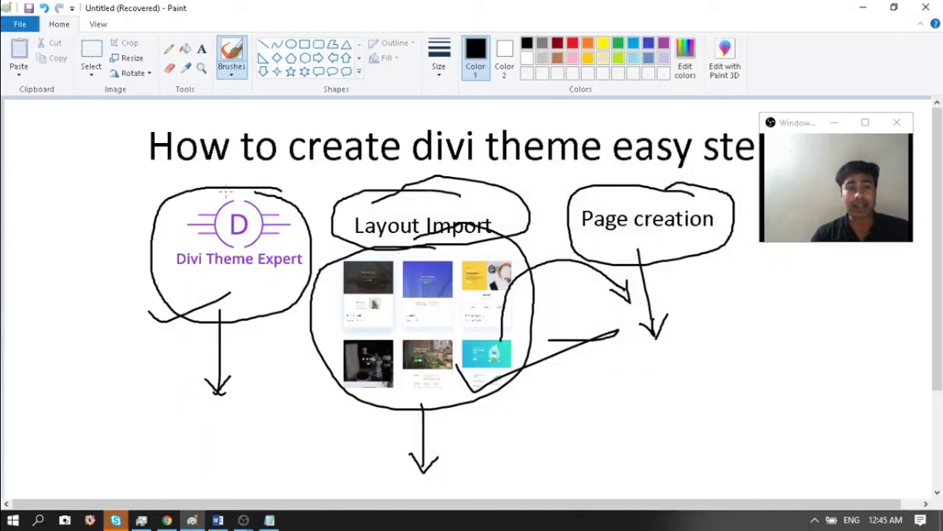
# Sketch extra loops and strokes around the Divi Theme Expert logo
pyautogui.moveTo(226, 193)
pyautogui.mouseDown()
pyautogui.moveTo(272, 338)
pyautogui.moveTo(187, 217)
pyautogui.mouseUp()
pyautogui.moveTo(87, 378); pyautogui.dragTo(214, 293)
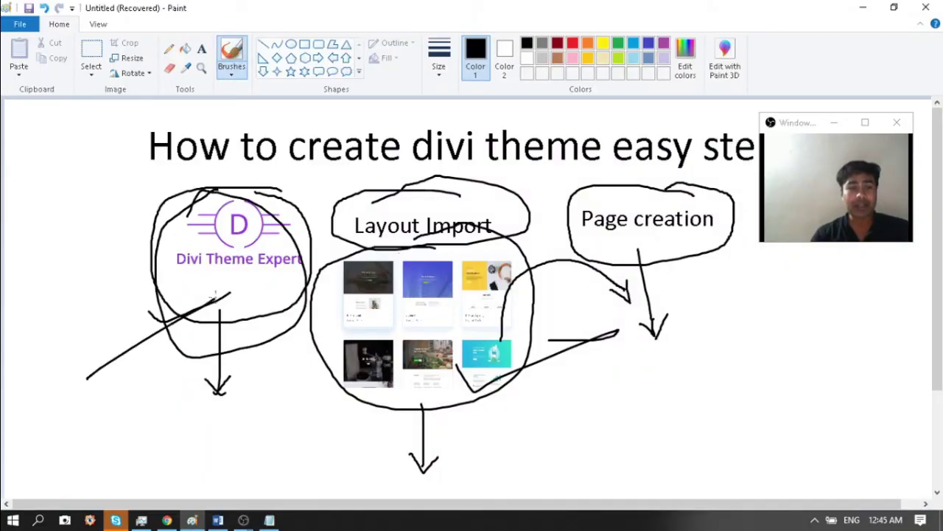
pyautogui.moveTo(40, 342); pyautogui.dragTo(32, 381)
pyautogui.moveTo(63, 316); pyautogui.dragTo(87, 378)
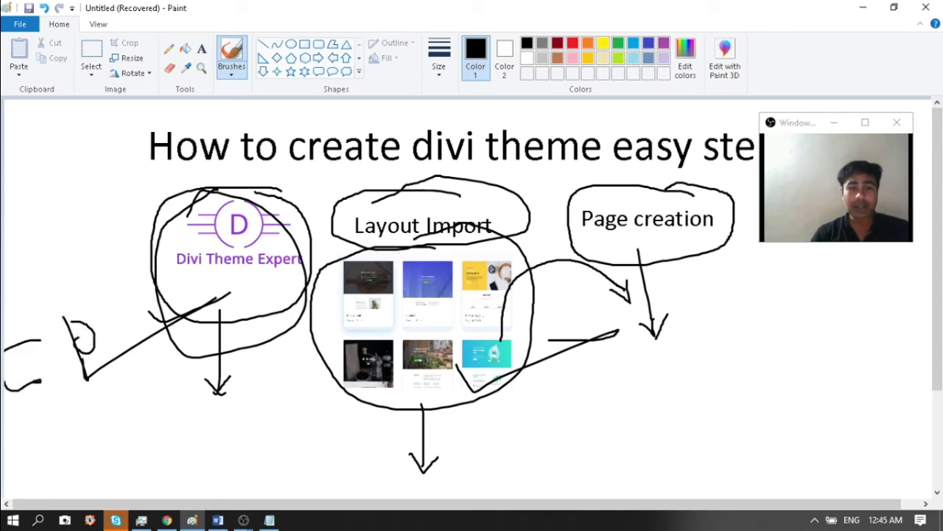
# Scribble loops and strokes around the Layout Import thumbnails
pyautogui.moveTo(429, 201); pyautogui.dragTo(458, 217)
pyautogui.moveTo(439, 262); pyautogui.dragTo(539, 447)
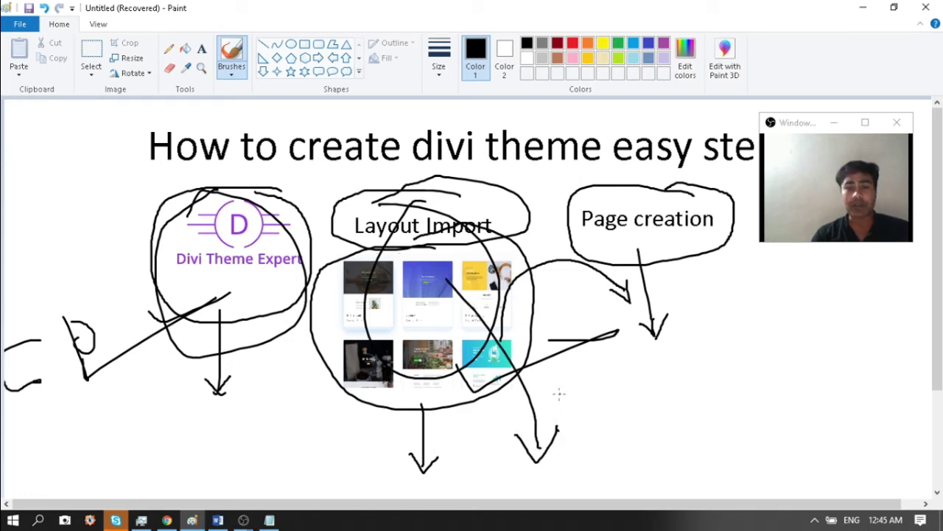
pyautogui.moveTo(422, 244)
pyautogui.mouseDown()
pyautogui.moveTo(401, 230)
pyautogui.moveTo(352, 318)
pyautogui.mouseUp()
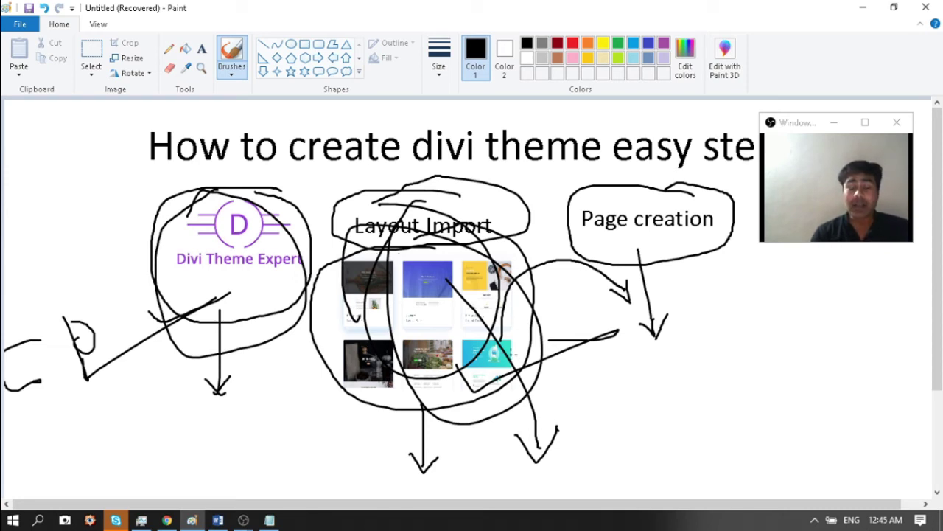
pyautogui.moveTo(471, 216)
pyautogui.mouseDown()
pyautogui.moveTo(380, 336)
pyautogui.moveTo(442, 235)
pyautogui.moveTo(413, 221)
pyautogui.moveTo(377, 332)
pyautogui.mouseUp()
pyautogui.moveTo(424, 229); pyautogui.dragTo(413, 343)
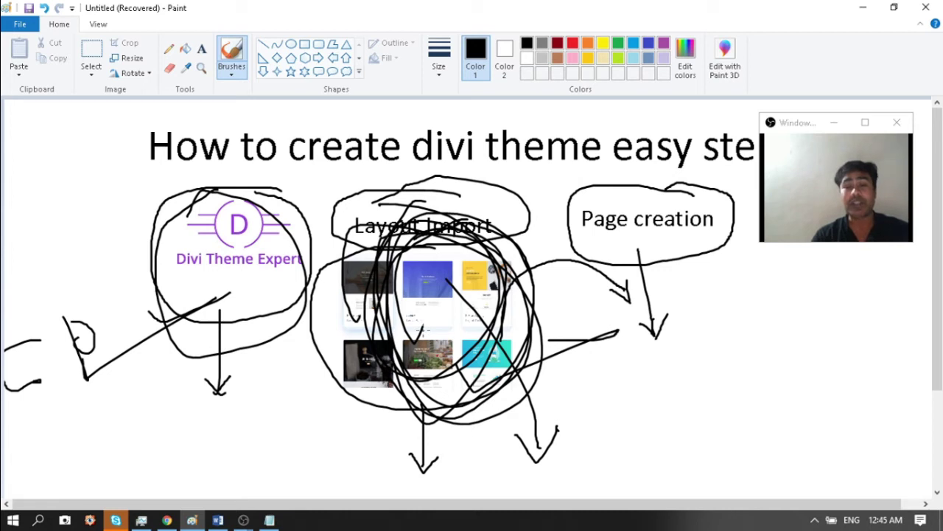
# Draw a curve down from Page creation, then undo the recent strokes
pyautogui.moveTo(670, 193)
pyautogui.mouseDown()
pyautogui.moveTo(686, 299)
pyautogui.moveTo(626, 196)
pyautogui.mouseUp()
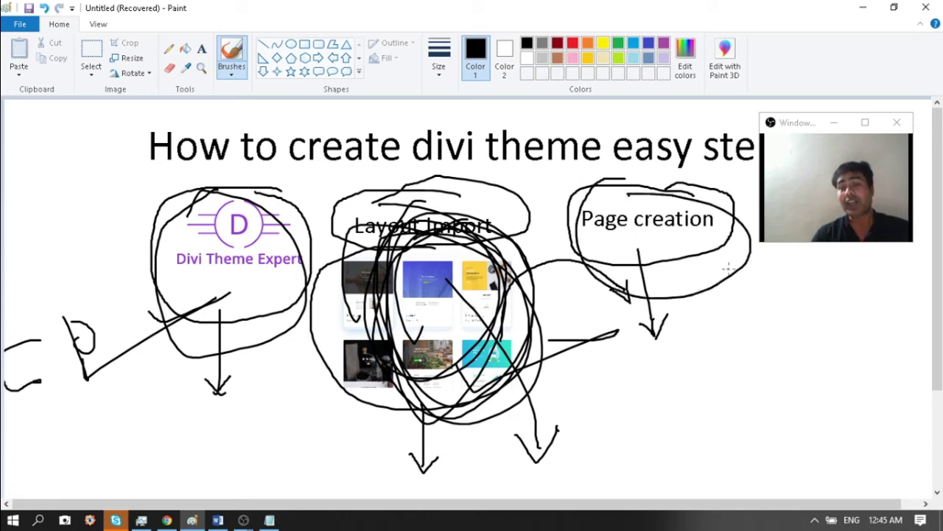
pyautogui.moveTo(712, 263)
pyautogui.mouseDown()
pyautogui.moveTo(765, 335)
pyautogui.moveTo(564, 372)
pyautogui.mouseUp()
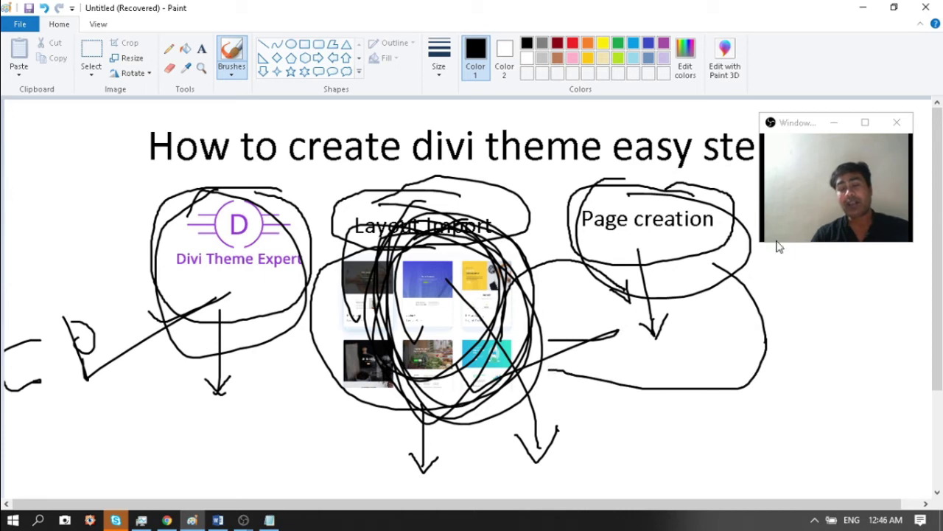
pyautogui.hotkey('ctrl', 'z')
pyautogui.hotkey('ctrl', 'z')
pyautogui.hotkey('ctrl', 'z')
pyautogui.hotkey('ctrl', 'z')
pyautogui.hotkey('ctrl', 'z')
pyautogui.hotkey('ctrl', 'z')
pyautogui.hotkey('ctrl', 'z')
pyautogui.hotkey('ctrl', 'z')
pyautogui.hotkey('ctrl', 'z')
pyautogui.hotkey('ctrl', 'z')
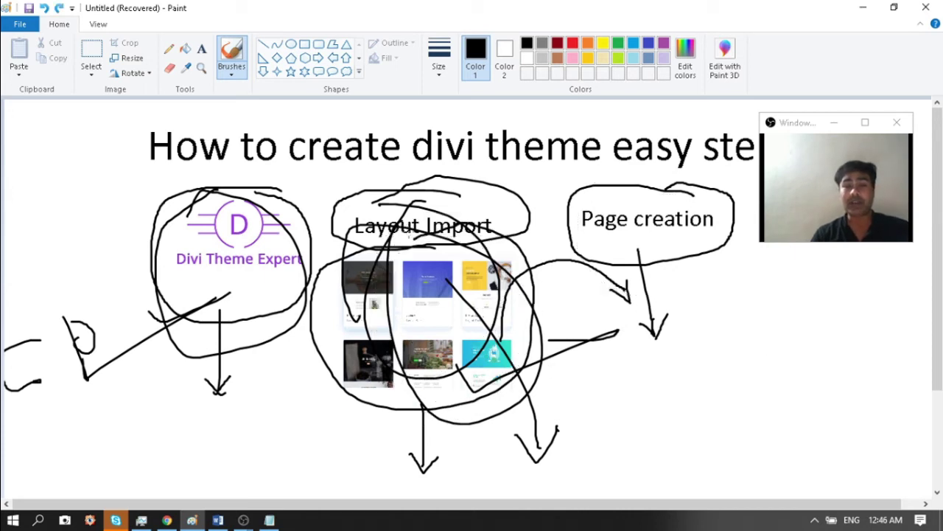
pyautogui.hotkey('ctrl', 'z')
pyautogui.hotkey('ctrl', 'z')
pyautogui.hotkey('ctrl', 'z')
pyautogui.hotkey('ctrl', 'z')
pyautogui.hotkey('ctrl', 'z')
pyautogui.hotkey('ctrl', 'z')
pyautogui.hotkey('ctrl', 'z')
pyautogui.hotkey('ctrl', 'z')
pyautogui.hotkey('ctrl', 'z')
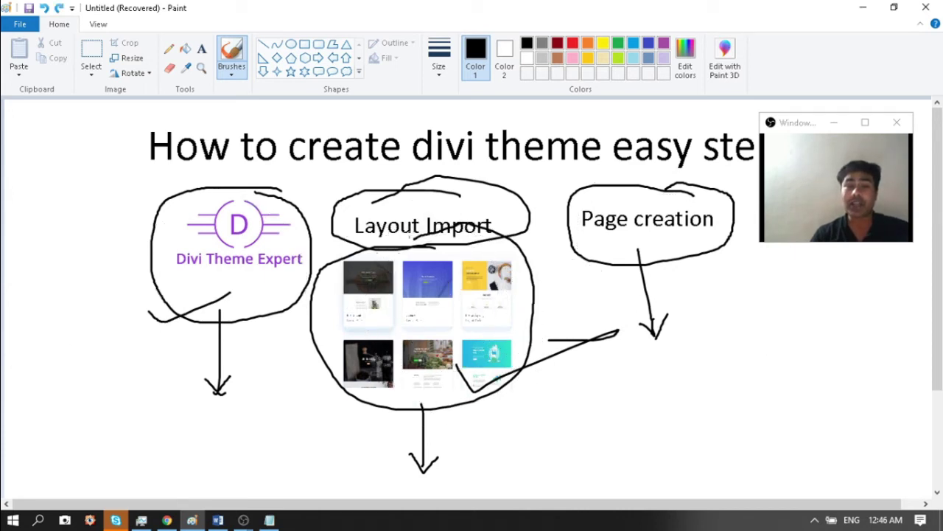
# Undo all marks, re-circle Divi Theme Expert, Layout Import and Page creation, then return to the browser
pyautogui.hotkey('ctrl', 'z')
pyautogui.hotkey('ctrl', 'z')
pyautogui.hotkey('ctrl', 'z')
pyautogui.hotkey('ctrl', 'z')
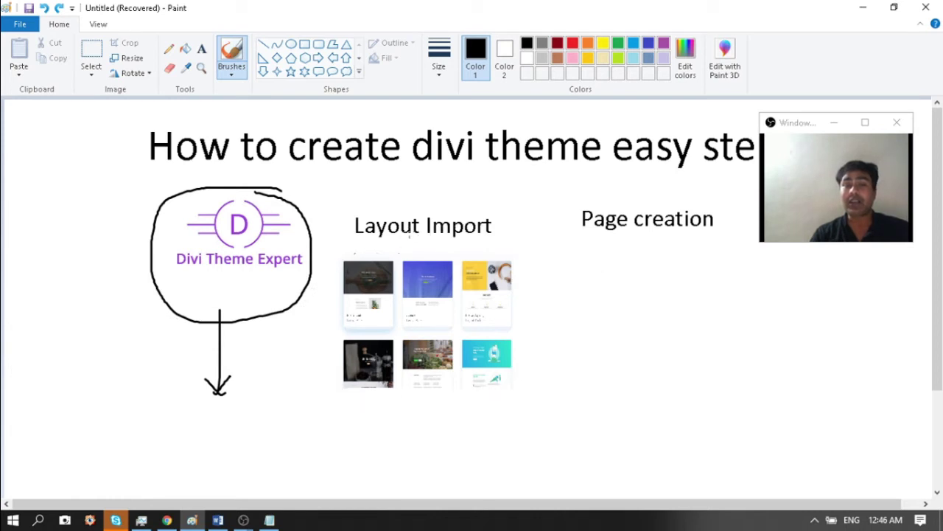
pyautogui.hotkey('ctrl', 'z')
pyautogui.hotkey('ctrl', 'z')
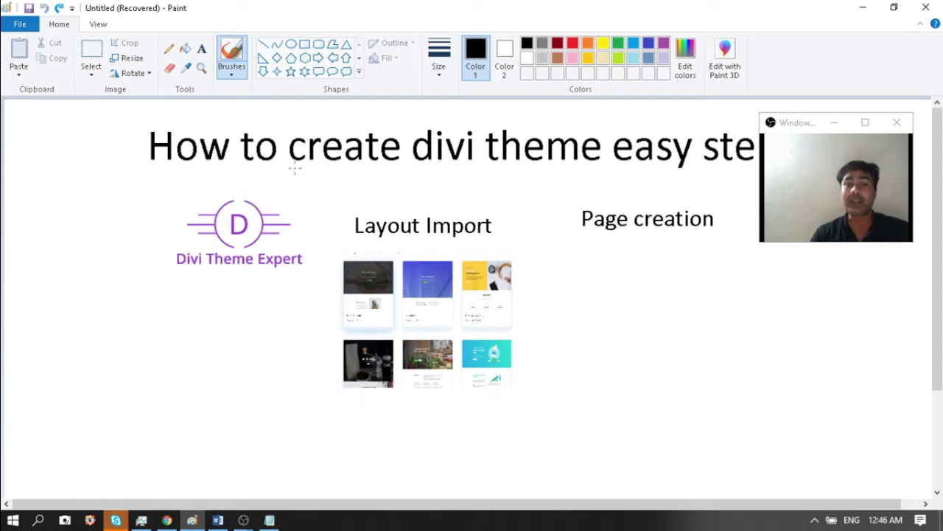
pyautogui.moveTo(159, 193)
pyautogui.mouseDown()
pyautogui.moveTo(339, 221)
pyautogui.moveTo(191, 197)
pyautogui.mouseUp()
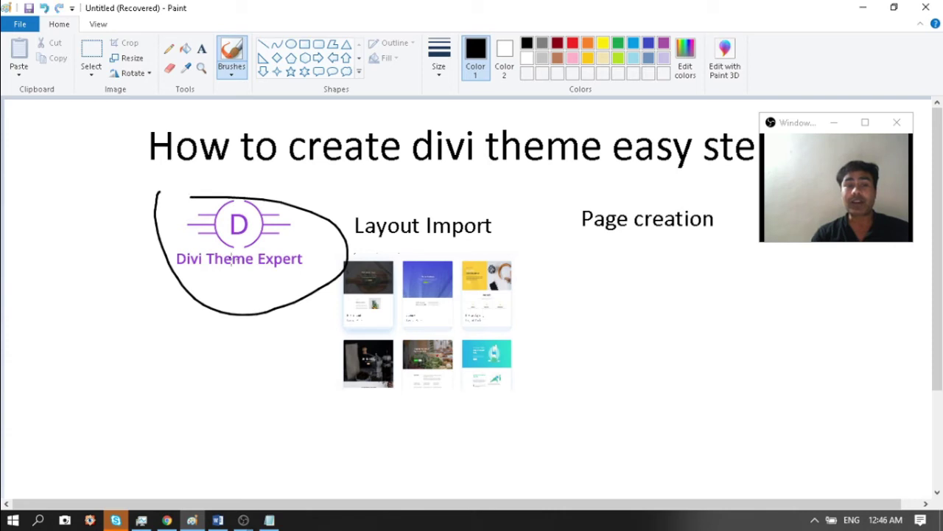
pyautogui.moveTo(327, 208); pyautogui.dragTo(335, 197)
pyautogui.moveTo(599, 191)
pyautogui.mouseDown()
pyautogui.moveTo(645, 329)
pyautogui.moveTo(626, 179)
pyautogui.mouseUp()
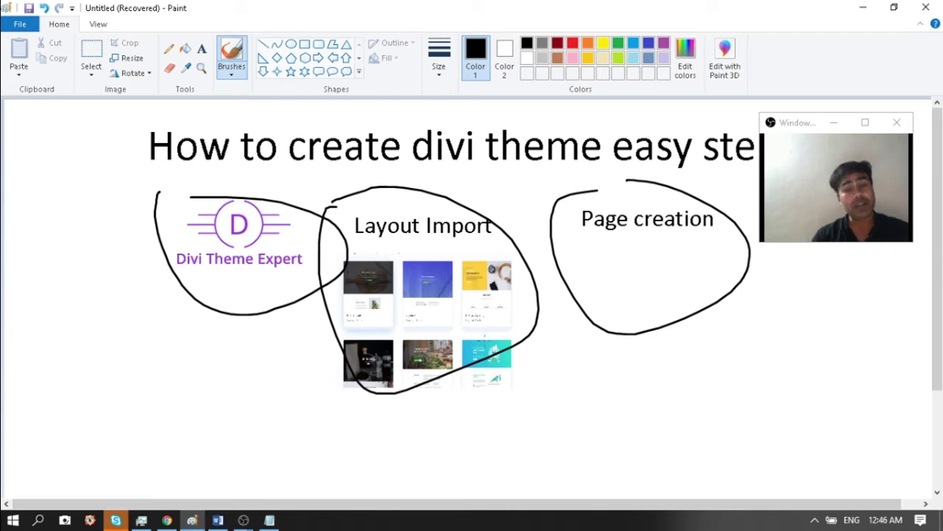
pyautogui.hotkey('alt', 'Tab')
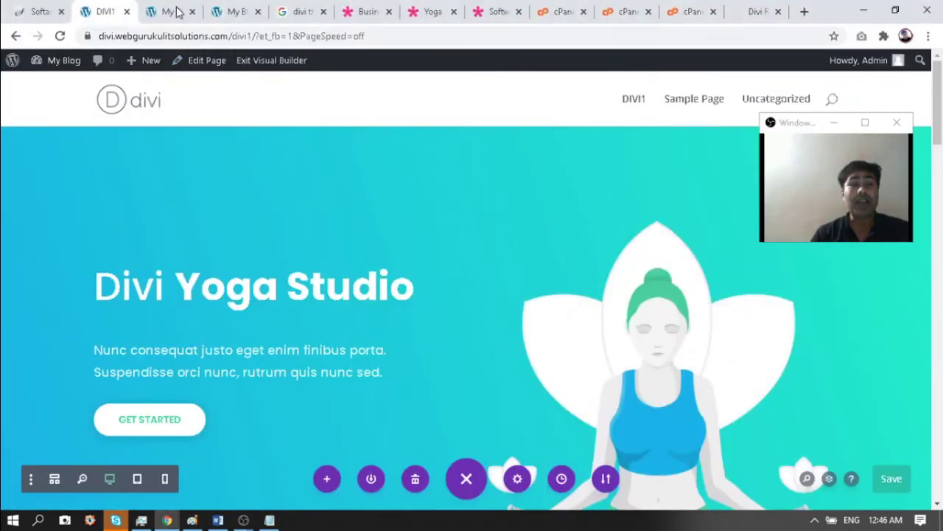
# Go from the Yoga Studio layout page back to the full Elegant Themes layouts list
pyautogui.click(175, 12)
pyautogui.click(362, 9)
pyautogui.scroll(-3, 347, 284)
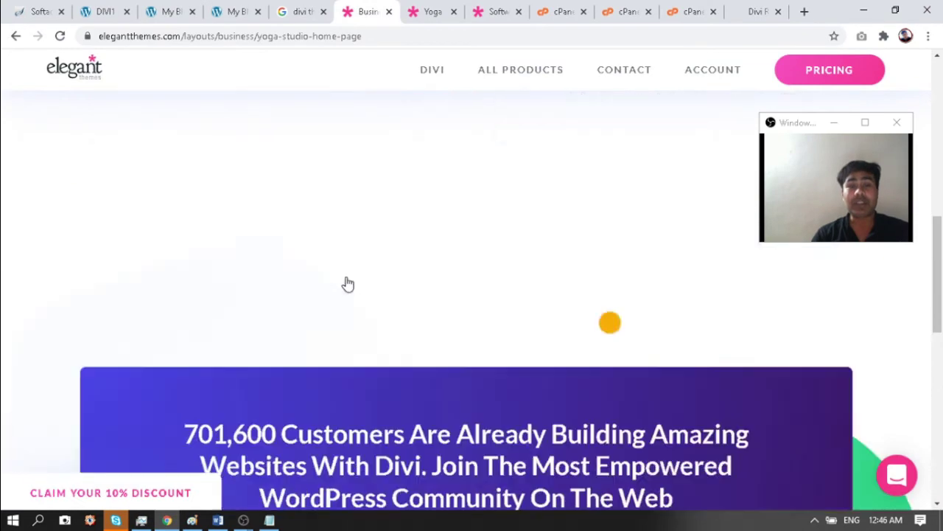
pyautogui.scroll(6, 354, 288)
pyautogui.scroll(3, 357, 285)
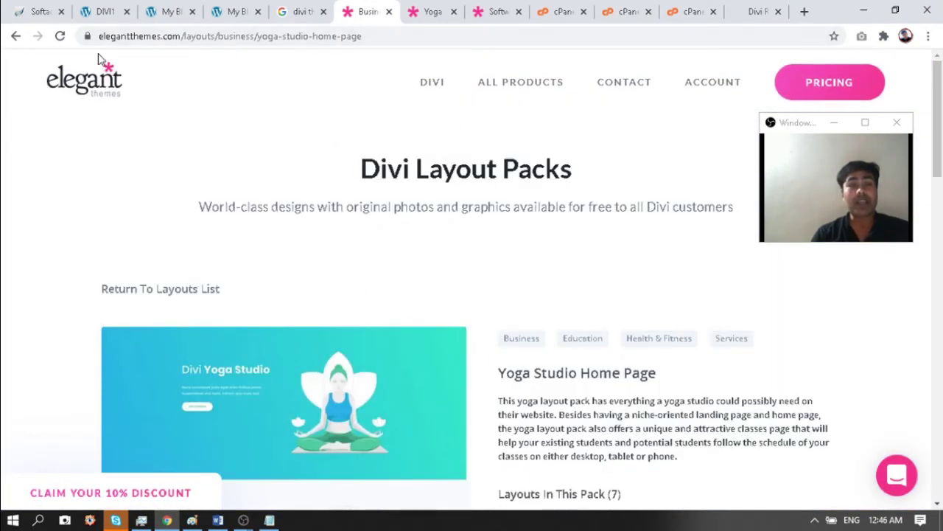
pyautogui.click(16, 36)
pyautogui.click(17, 36)
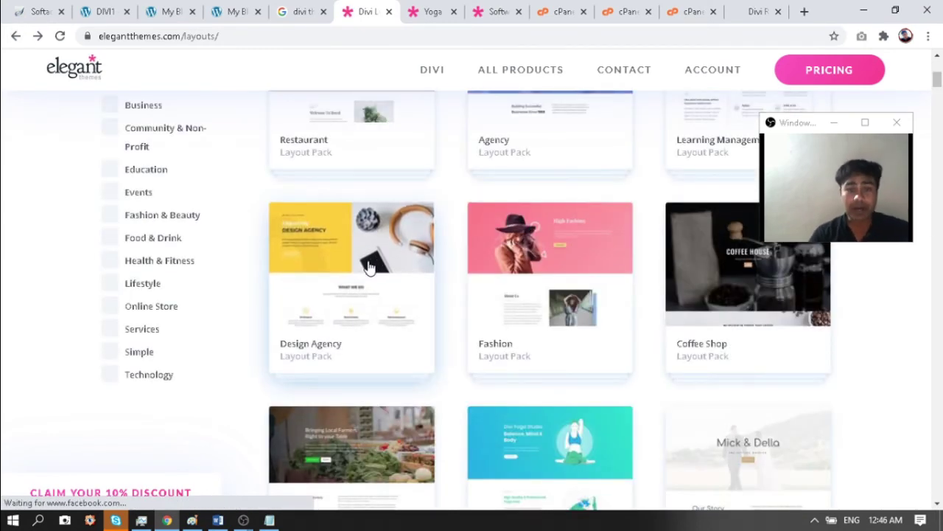
# Filter to Services, open the SEO Agency pack, and highlight its 'SEO Agency Landing Page' title
pyautogui.scroll(-3, 361, 269)
pyautogui.scroll(-3, 369, 267)
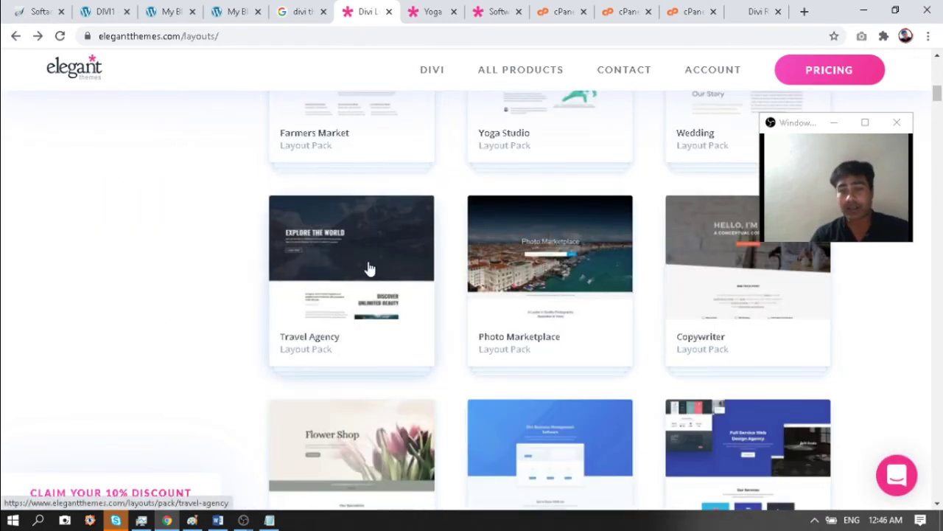
pyautogui.scroll(-3, 369, 267)
pyautogui.scroll(3, 411, 281)
pyautogui.scroll(3, 411, 281)
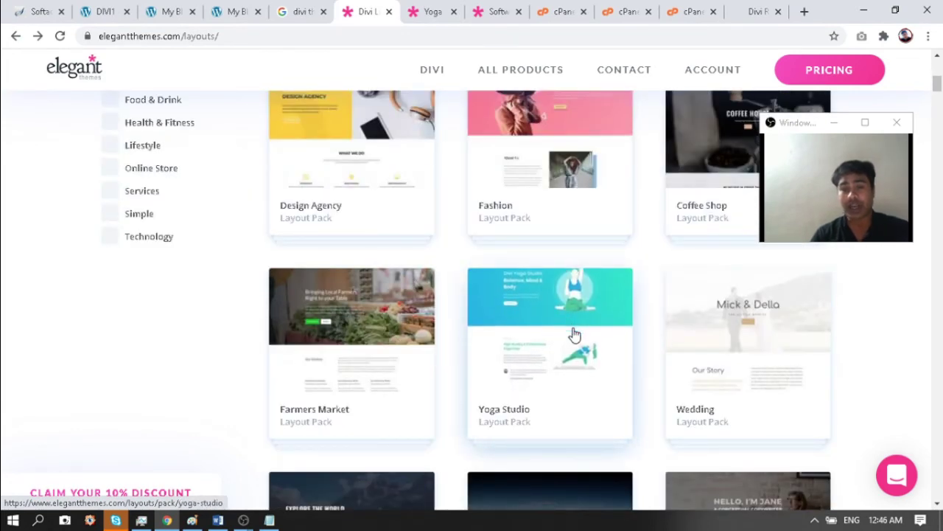
pyautogui.click(146, 197)
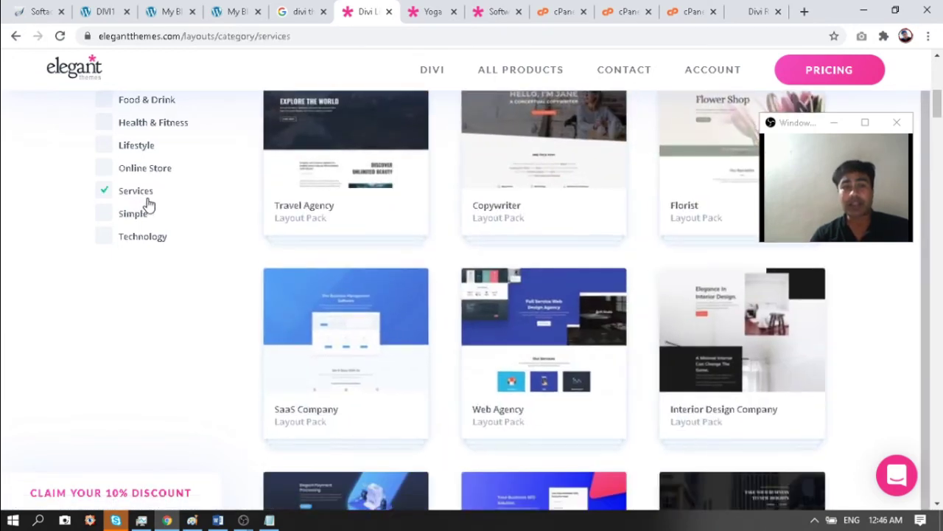
pyautogui.scroll(-1, 390, 233)
pyautogui.scroll(-4, 391, 233)
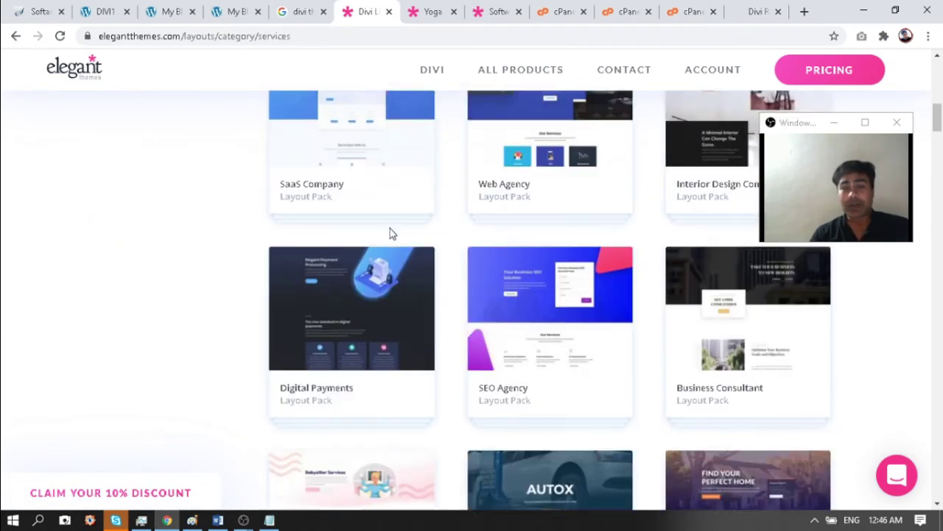
pyautogui.click(555, 244)
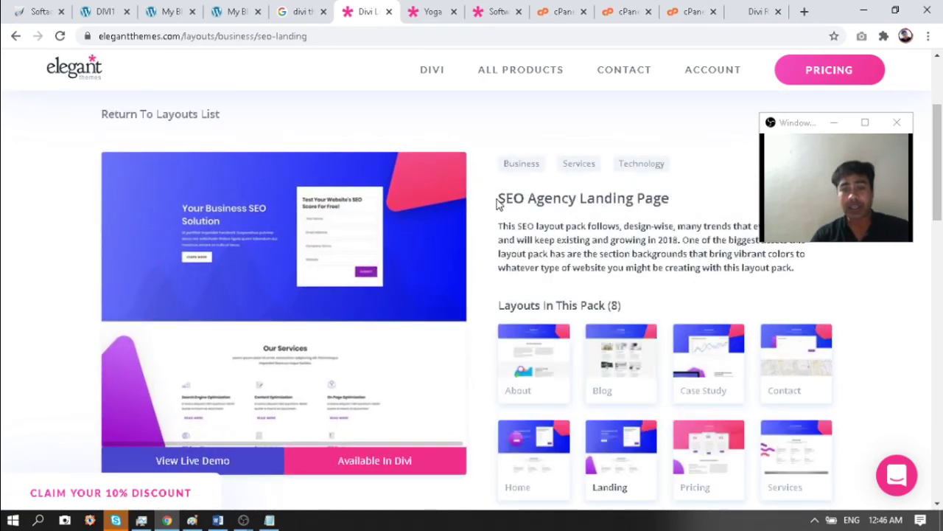
pyautogui.moveTo(496, 198); pyautogui.dragTo(680, 209)
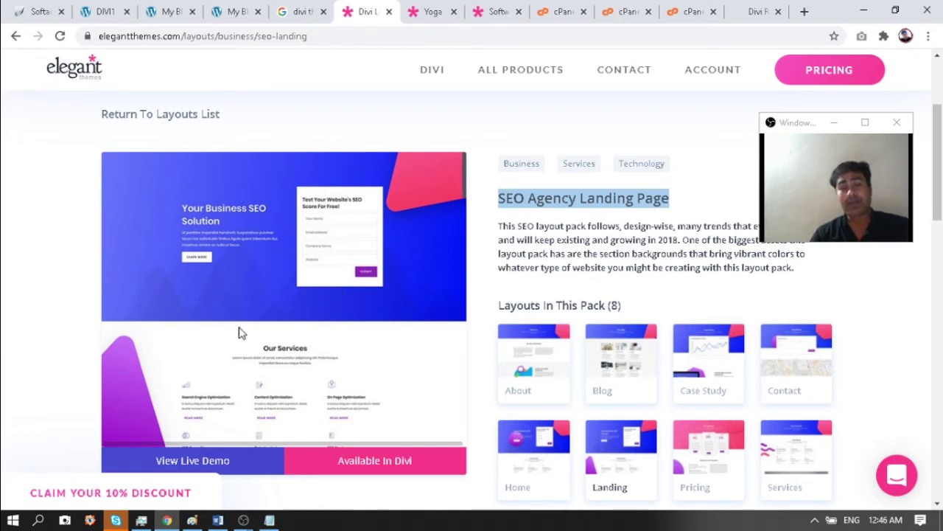
pyautogui.click(233, 12)
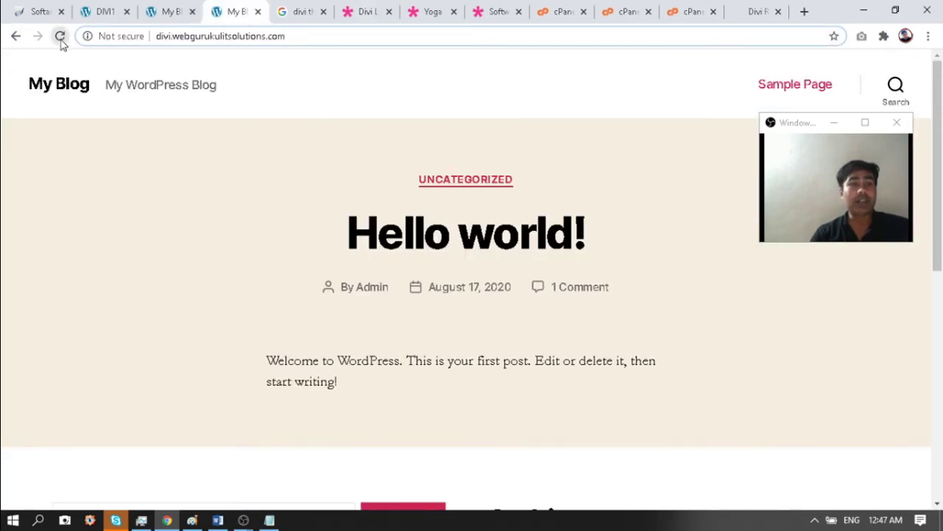
# Reload the My Blog front page and close the duplicate blog tab
pyautogui.click(60, 36)
pyautogui.click(258, 12)
pyautogui.click(175, 12)
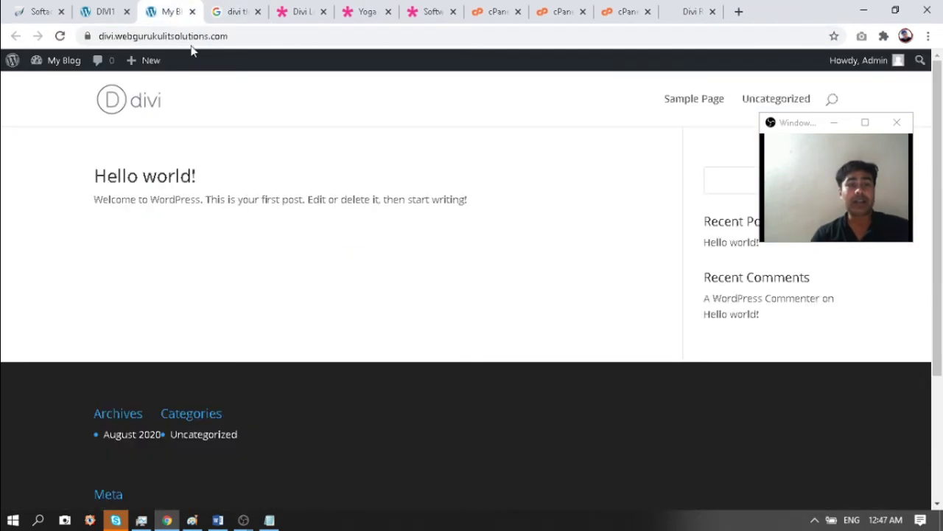
# Leave Divi Builder via the WordPress logo, choosing Save & Exit for the DIVI1 page
pyautogui.click(105, 8)
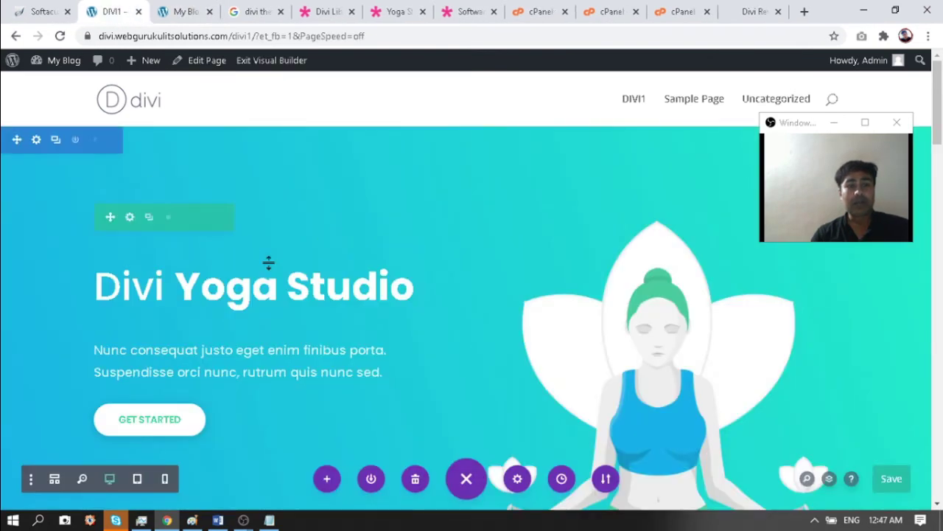
pyautogui.click(49, 9)
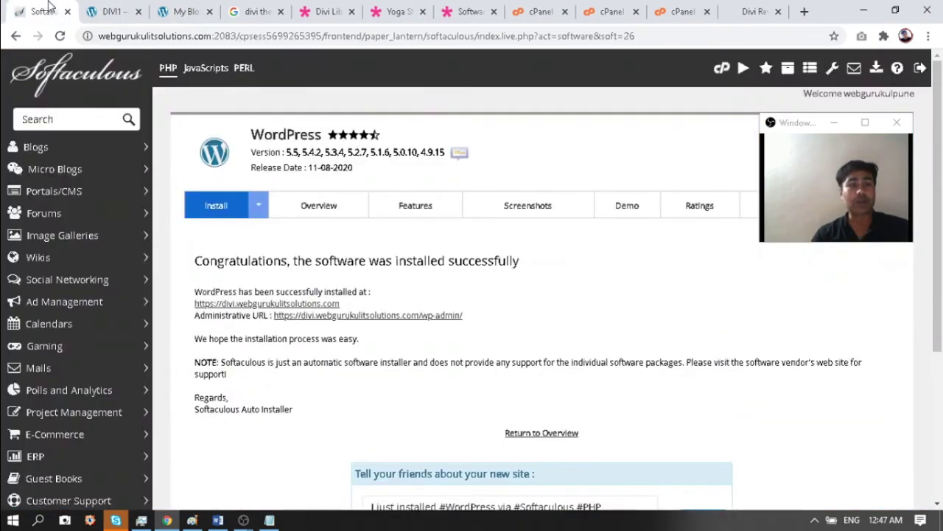
pyautogui.click(118, 12)
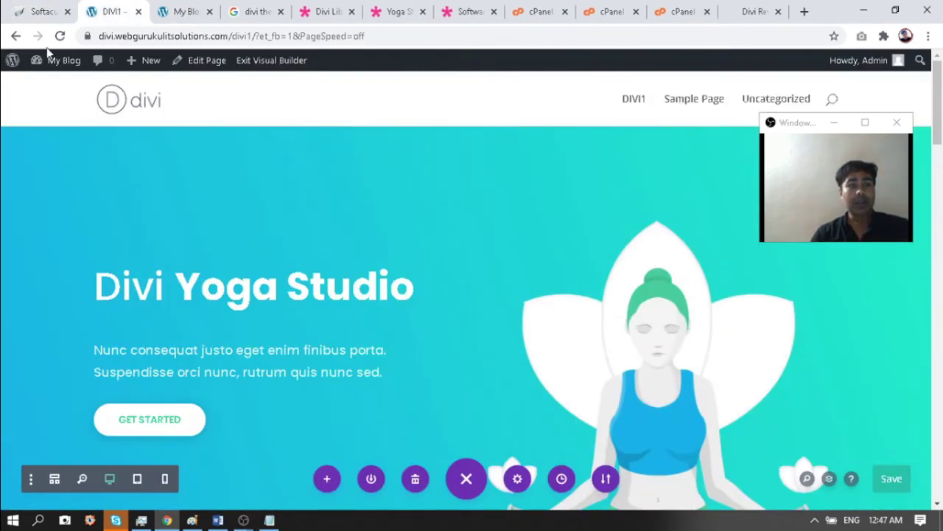
pyautogui.click(13, 60)
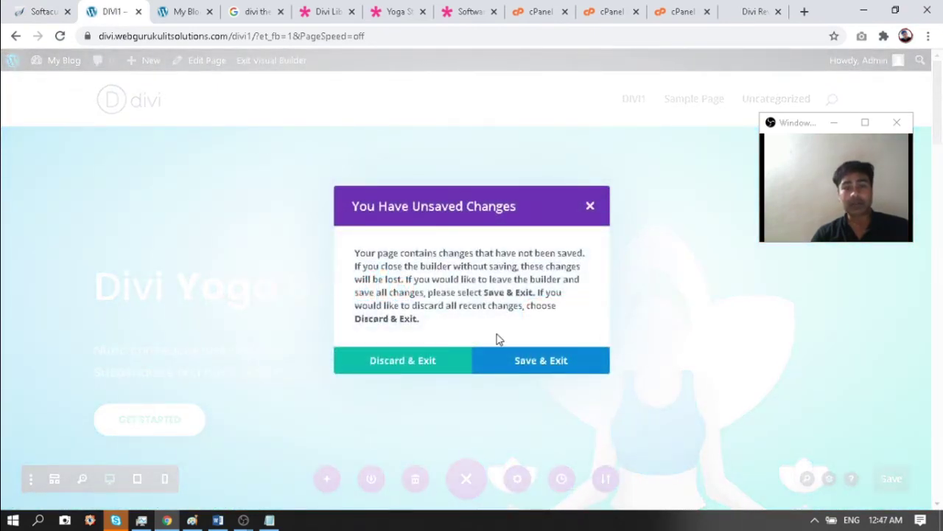
pyautogui.click(548, 362)
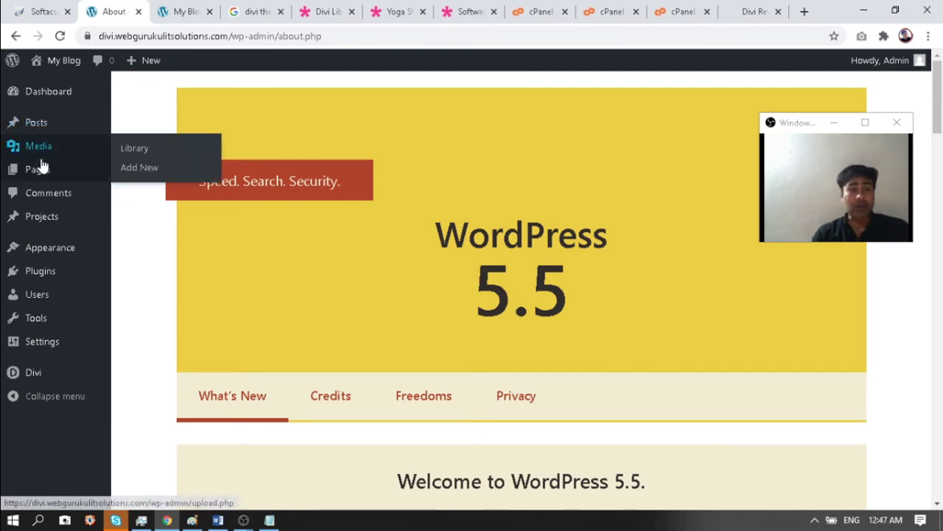
# Add a new page, close the welcome guide, title it 'DIVI Layout' and publish it
pyautogui.moveTo(39, 175)
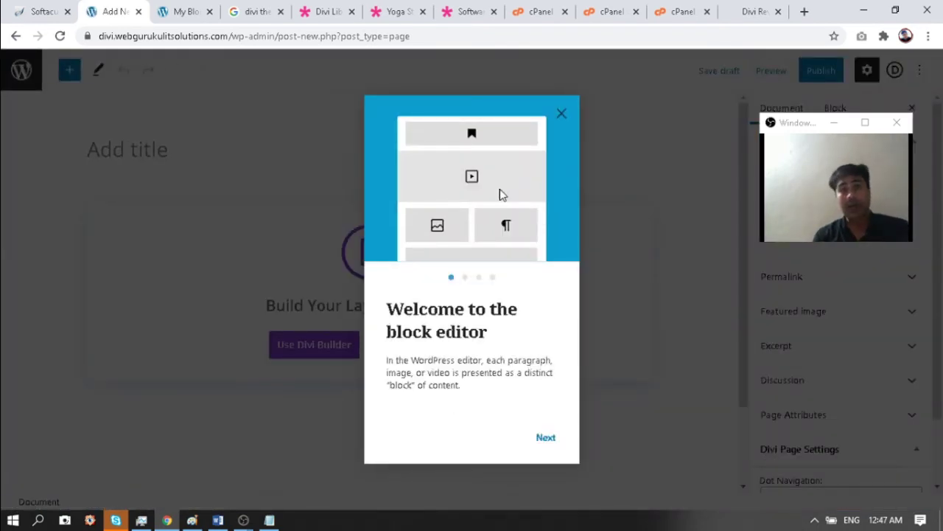
pyautogui.click(563, 115)
pyautogui.click(104, 153)
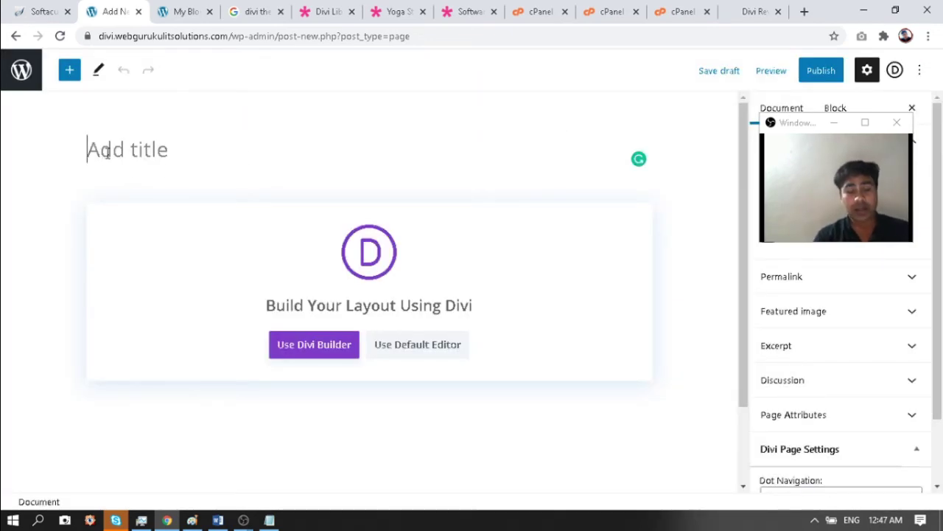
pyautogui.write('DIVI Layout')
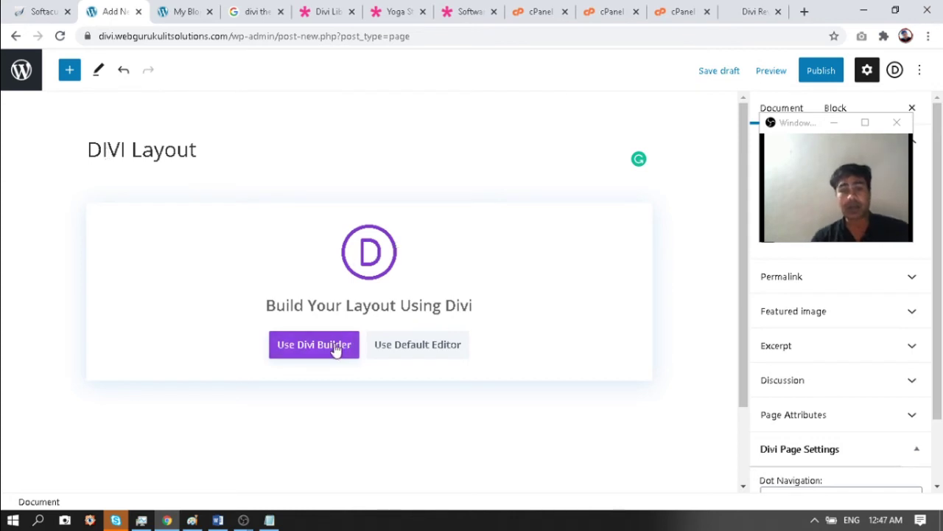
pyautogui.click(826, 72)
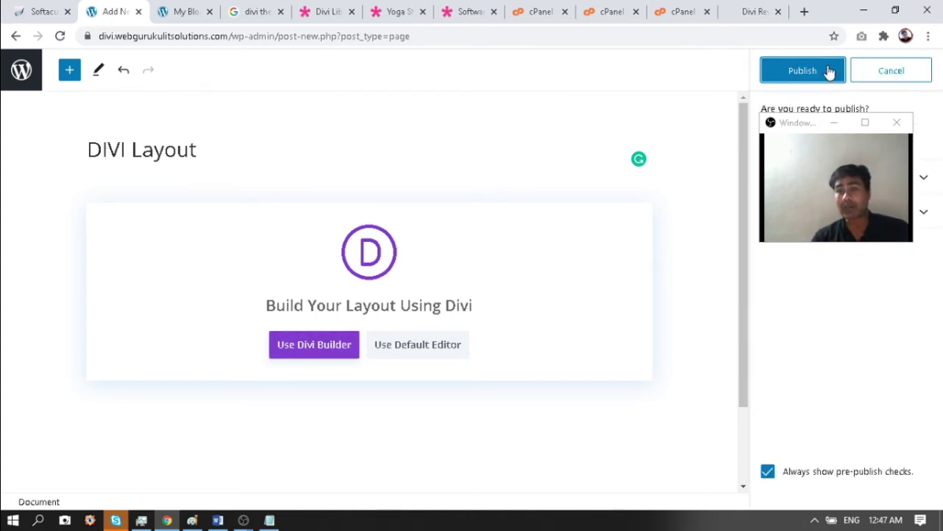
pyautogui.click(790, 78)
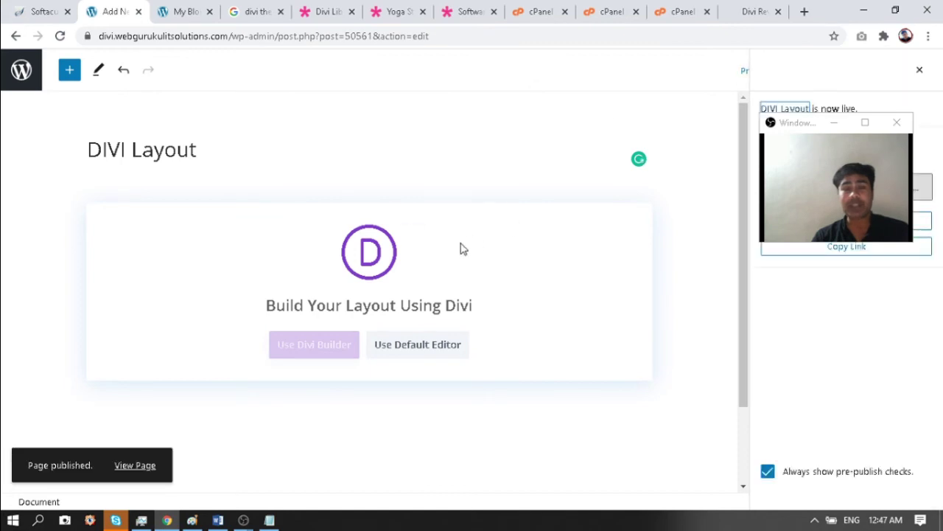
# Launch the Divi Builder on the new page and check the SEO Agency Landing Page title
pyautogui.click(302, 351)
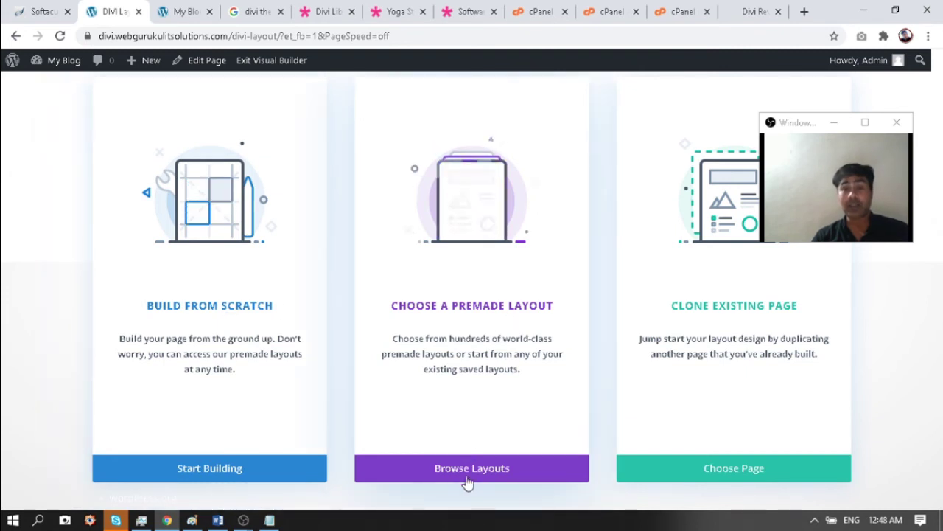
pyautogui.click(339, 7)
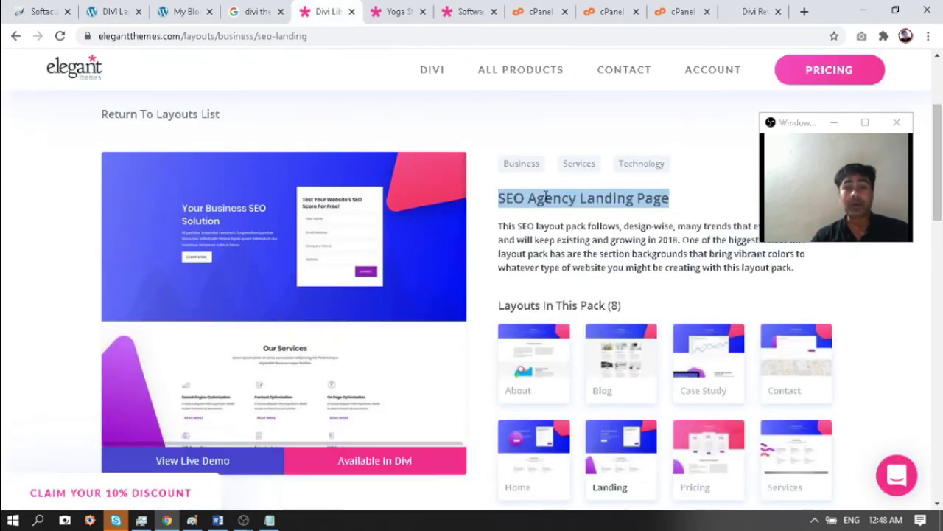
pyautogui.moveTo(501, 198); pyautogui.dragTo(700, 210)
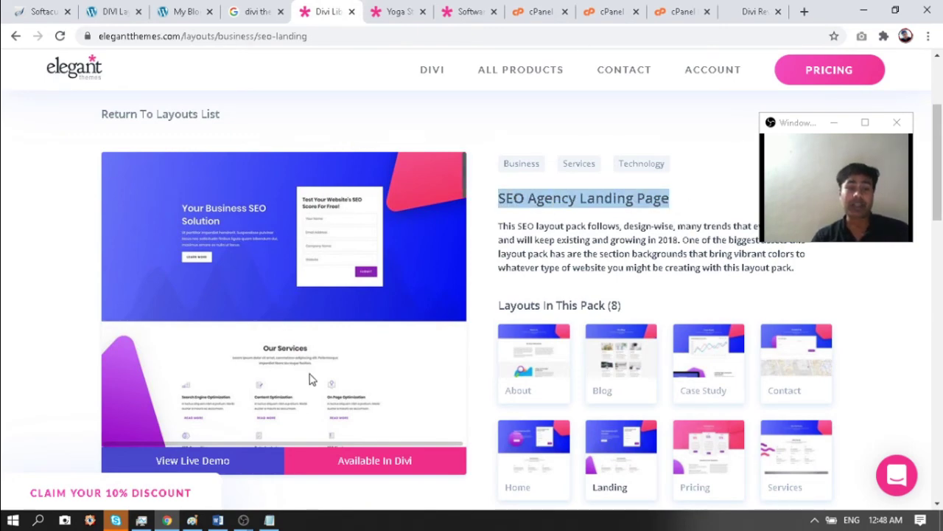
# Browse the premade Divi layout packs on the DIVI Layout page, then view the My Blog front page
pyautogui.click(180, 7)
pyautogui.click(124, 8)
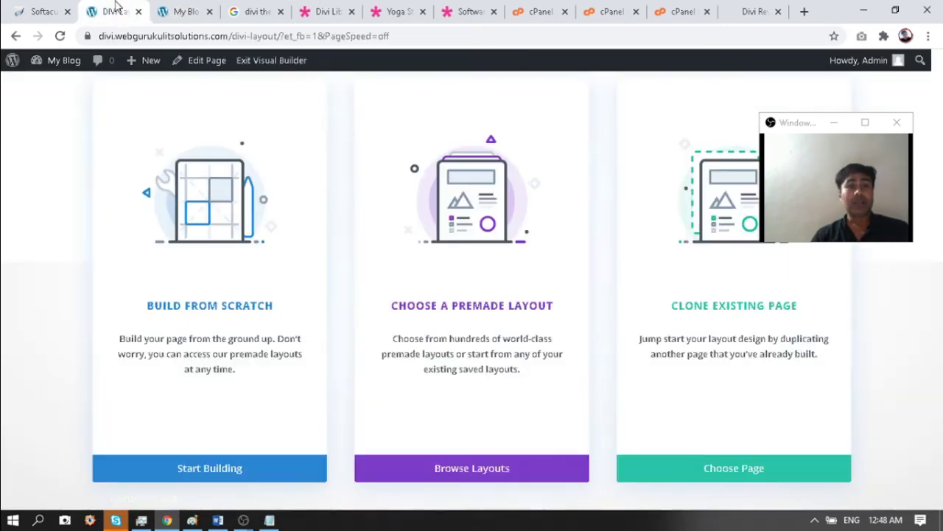
pyautogui.click(437, 468)
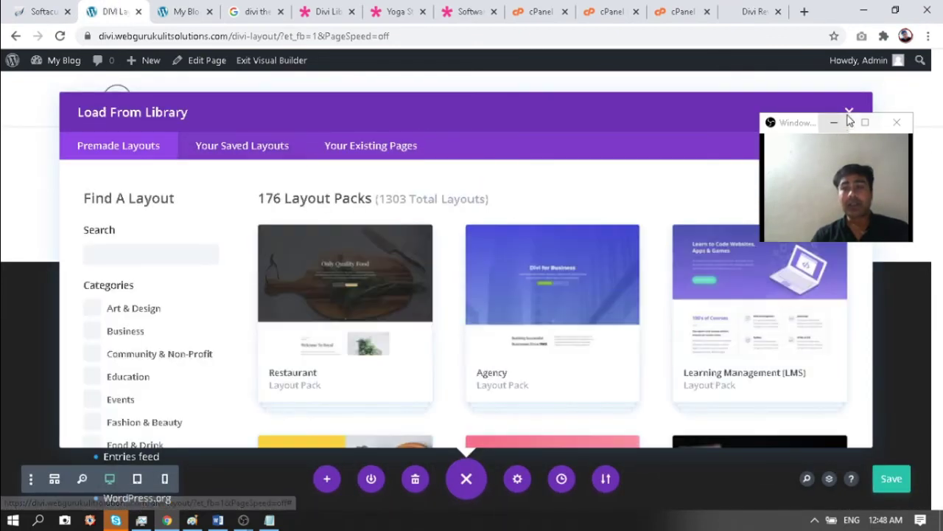
pyautogui.scroll(-7, 207, 332)
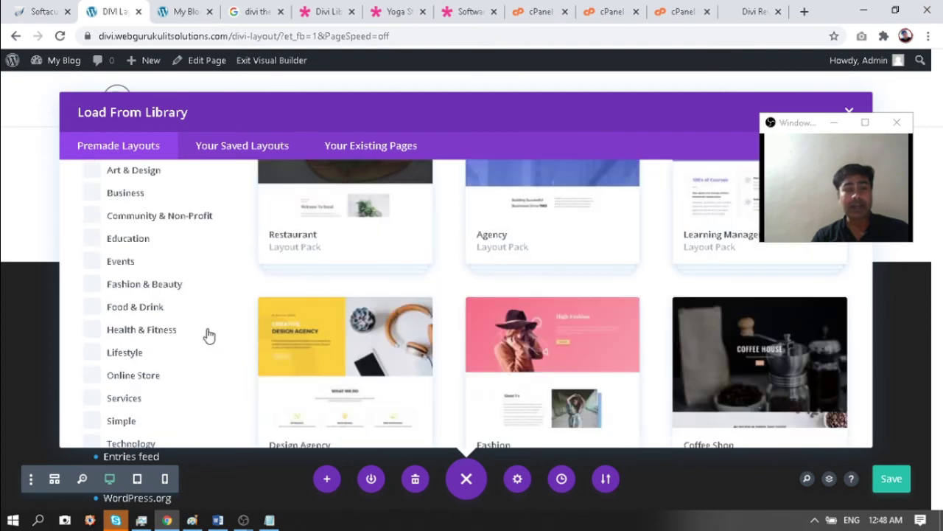
pyautogui.scroll(8, 501, 335)
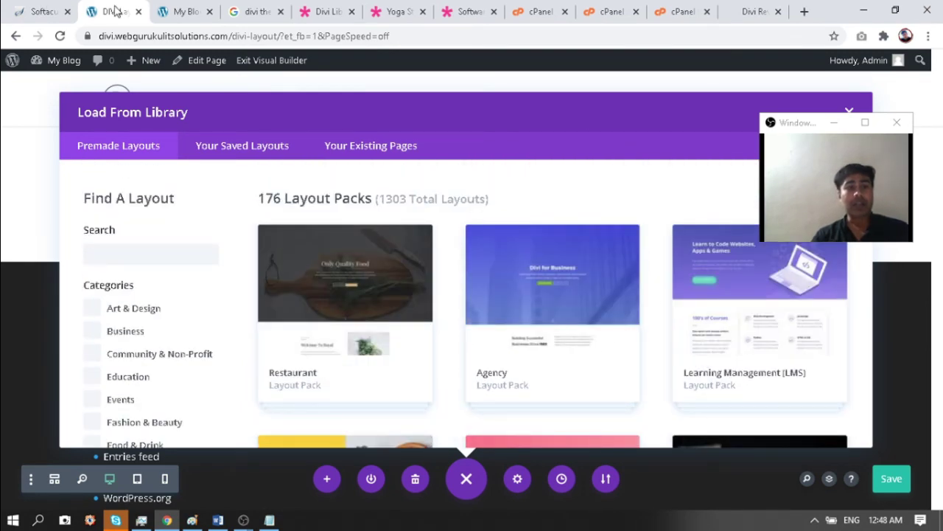
pyautogui.click(178, 6)
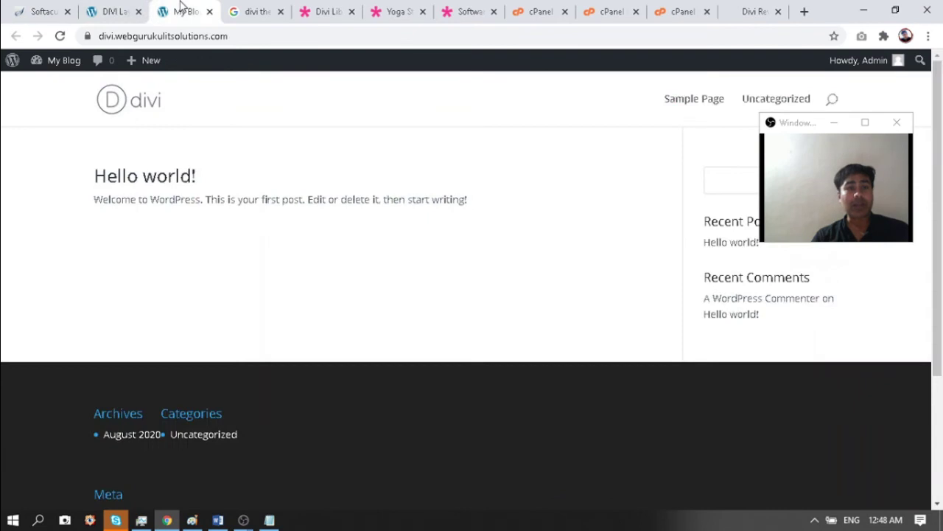
# From the WordPress dashboard, go to Divi > Divi Library and open its Import & Export panel
pyautogui.click(13, 62)
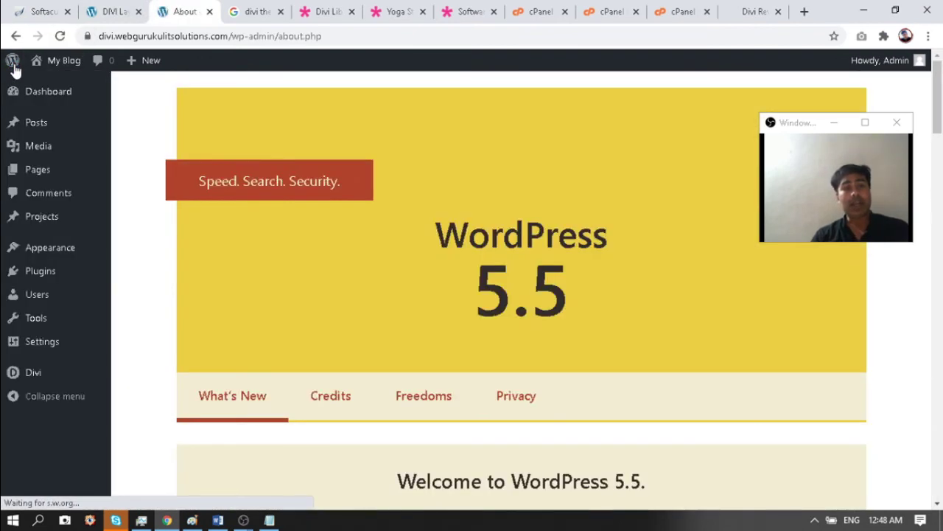
pyautogui.moveTo(44, 378)
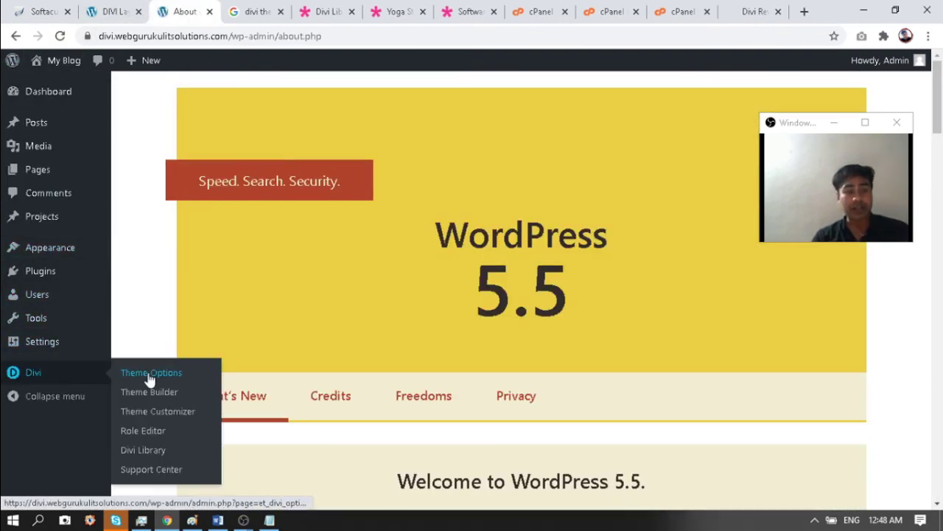
pyautogui.click(151, 457)
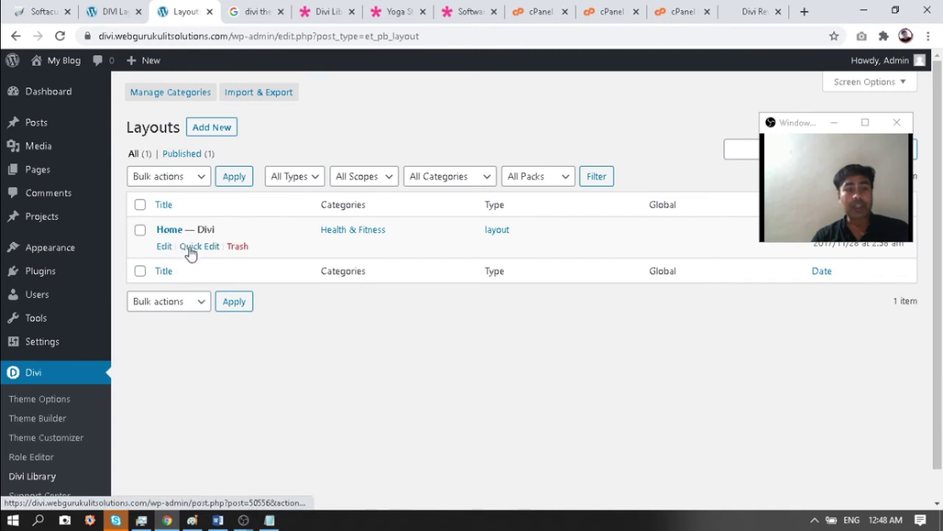
pyautogui.moveTo(180, 247)
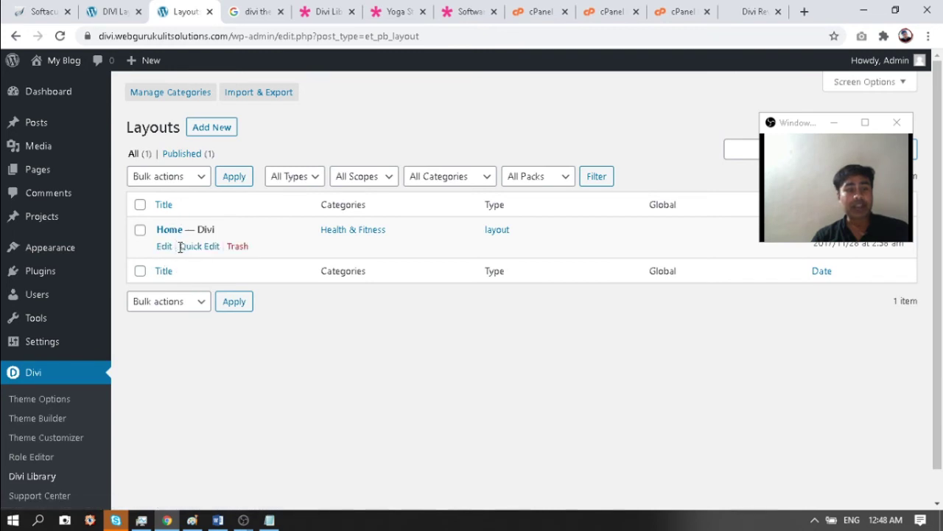
pyautogui.click(209, 125)
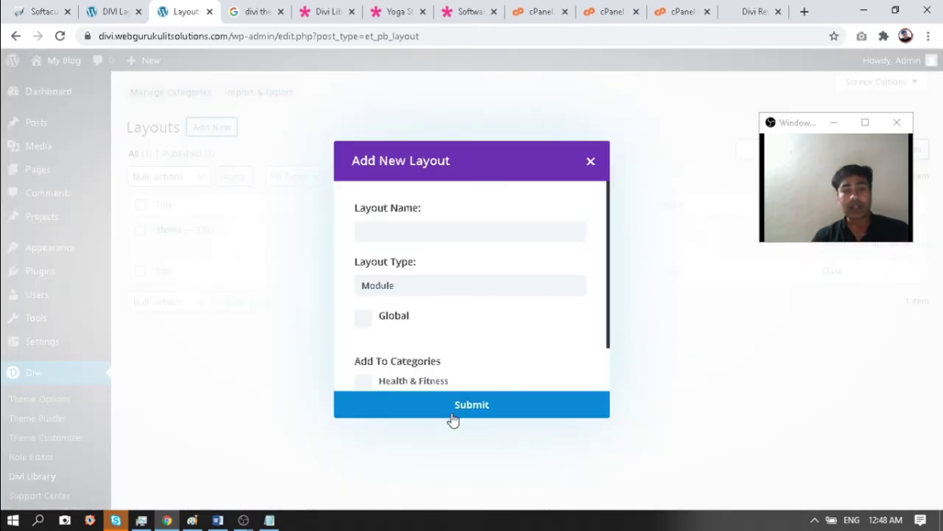
pyautogui.click(589, 165)
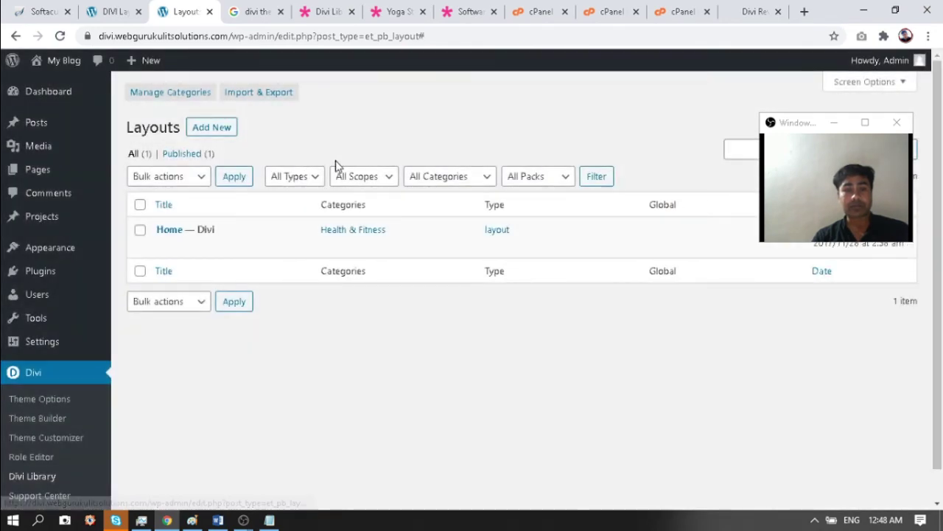
pyautogui.click(249, 101)
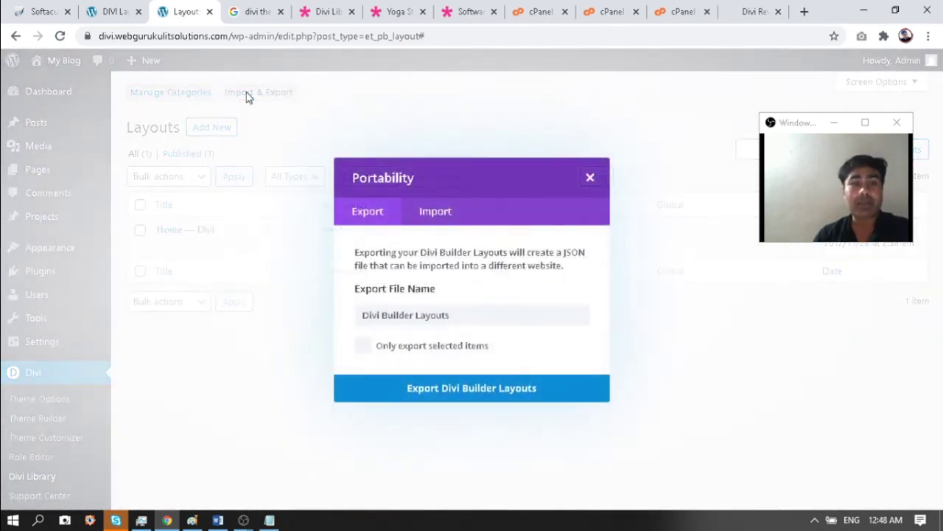
# Import the seo-landing file from Layouts > SEO Agency as Divi Builder layouts
pyautogui.click(443, 212)
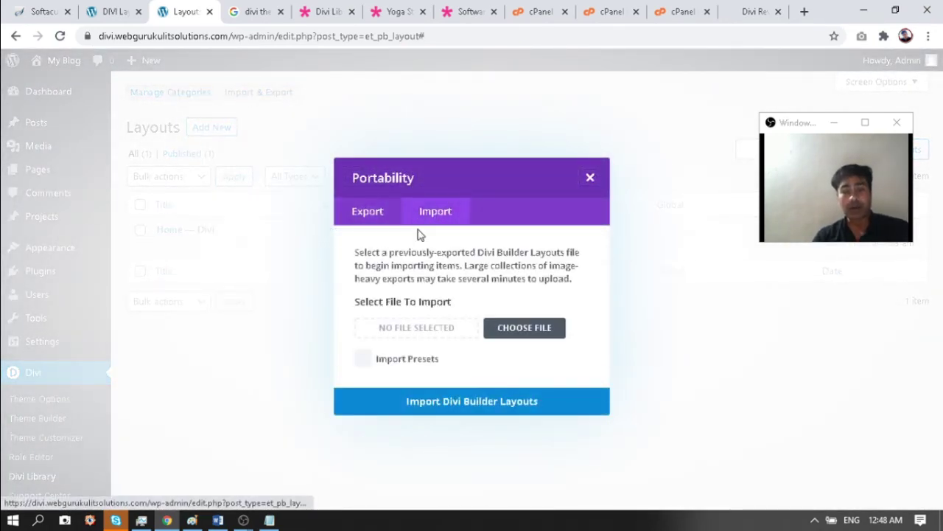
pyautogui.click(536, 332)
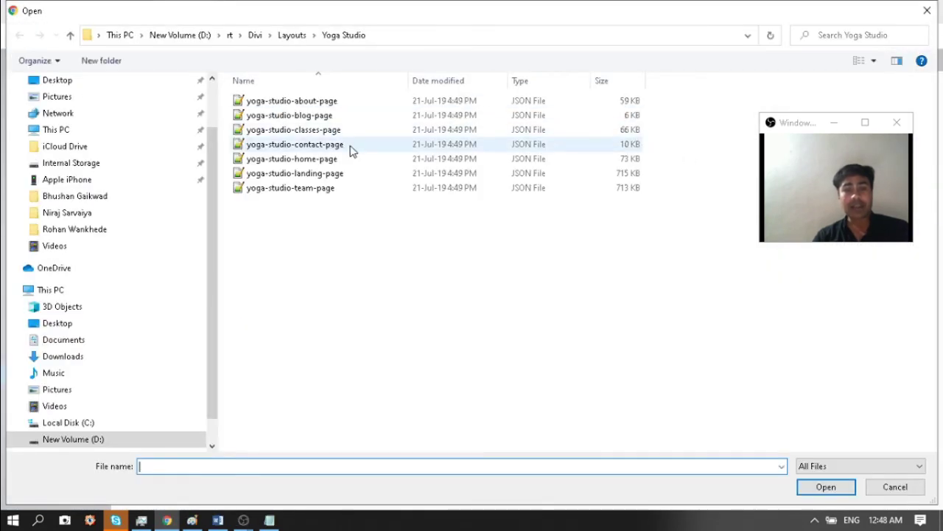
pyautogui.click(283, 37)
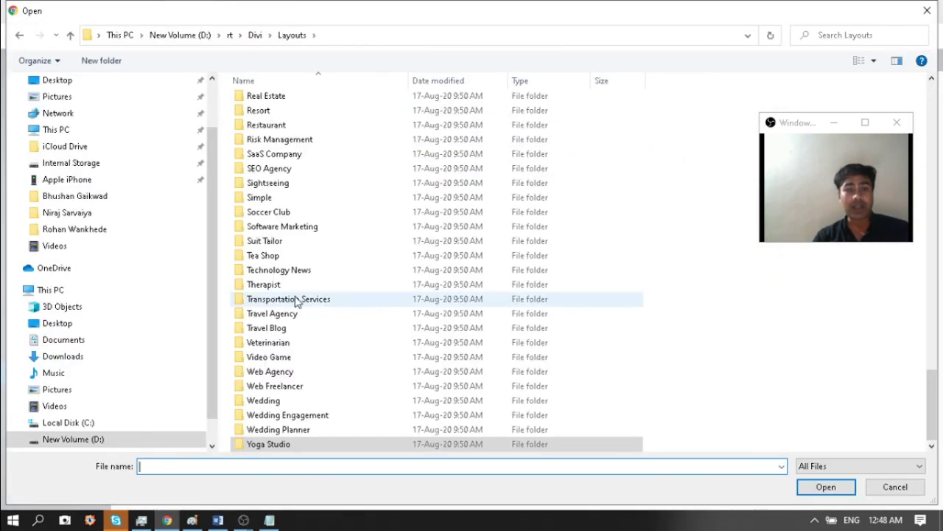
pyautogui.click(302, 169)
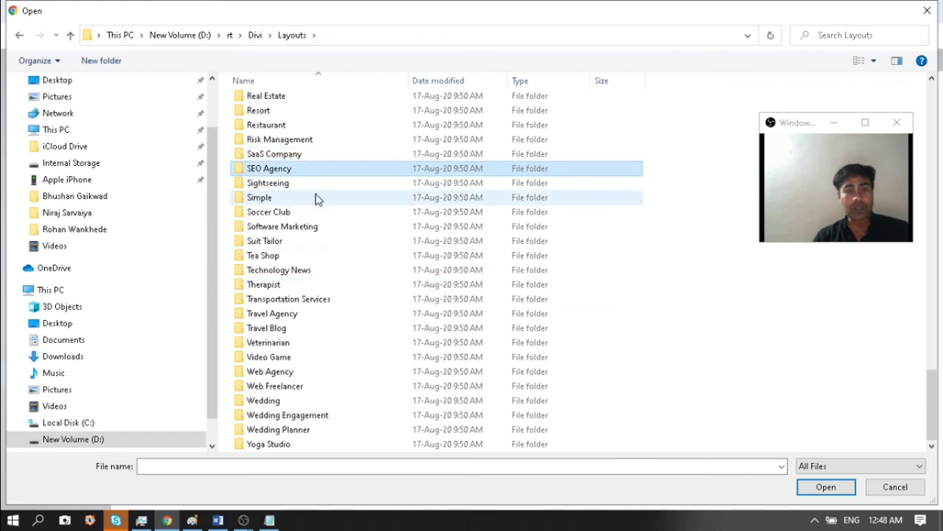
pyautogui.doubleClick(282, 173)
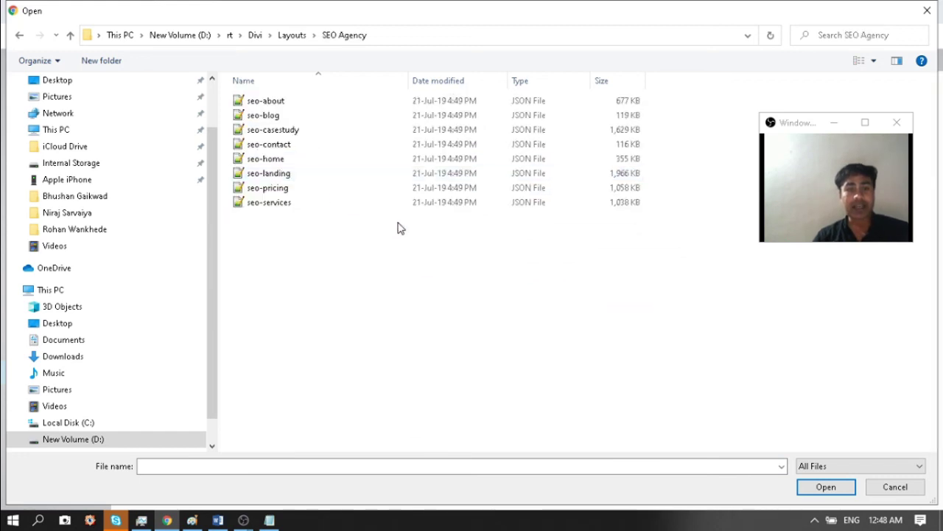
pyautogui.doubleClick(253, 178)
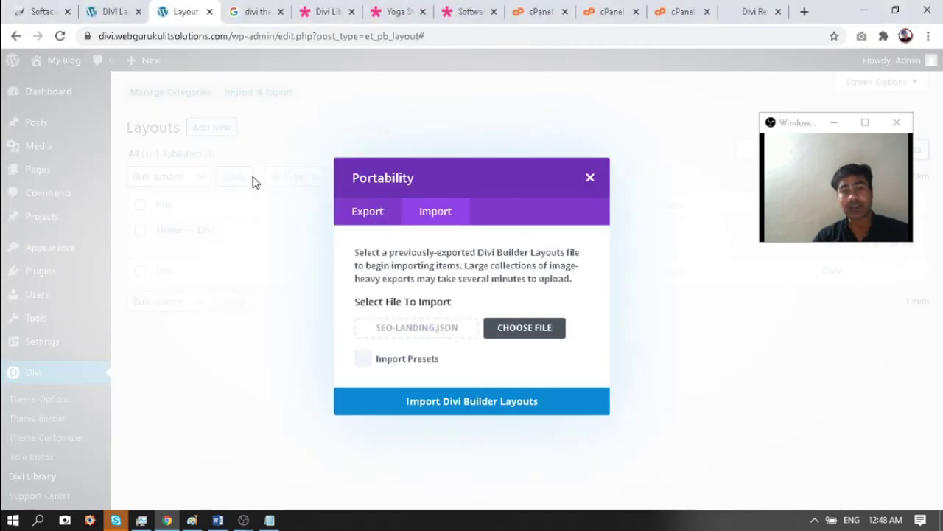
pyautogui.click(445, 407)
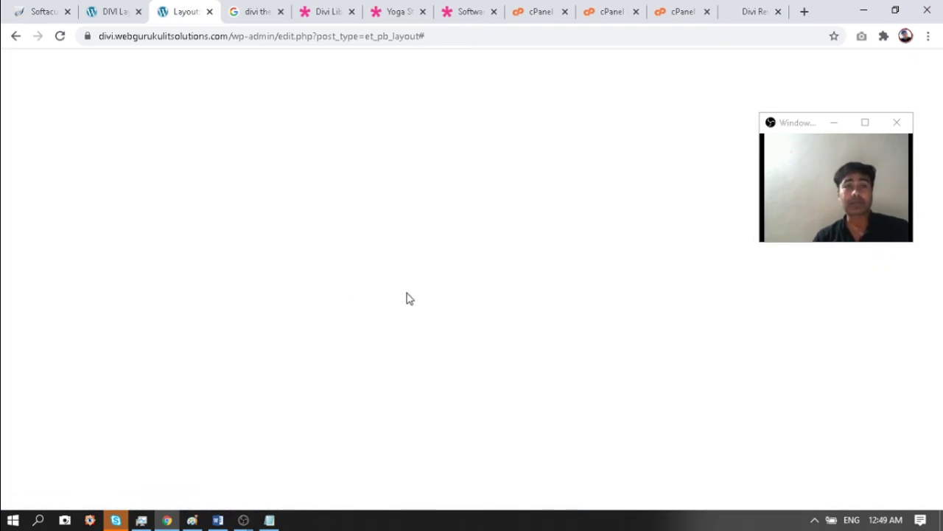
# Close the layout library and browse saved library rows filtered to Health & Fitness without inserting any
pyautogui.click(119, 12)
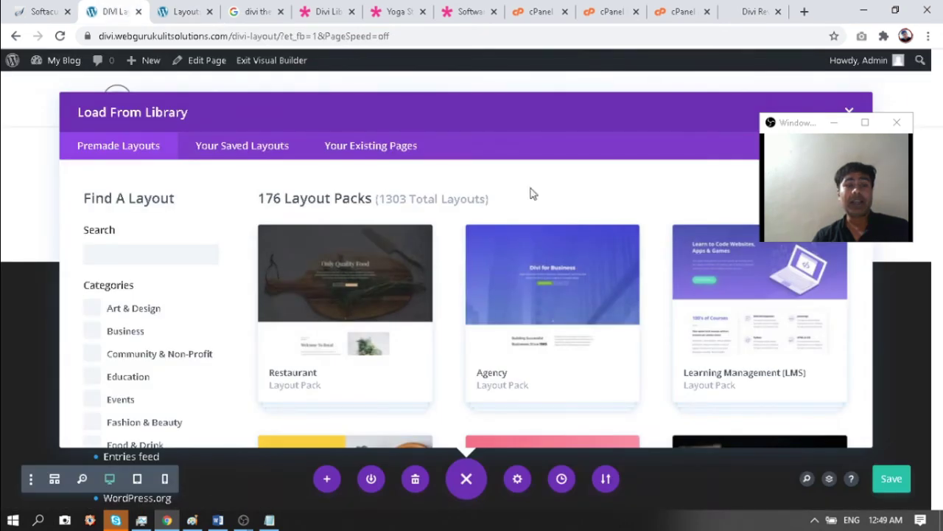
pyautogui.click(851, 110)
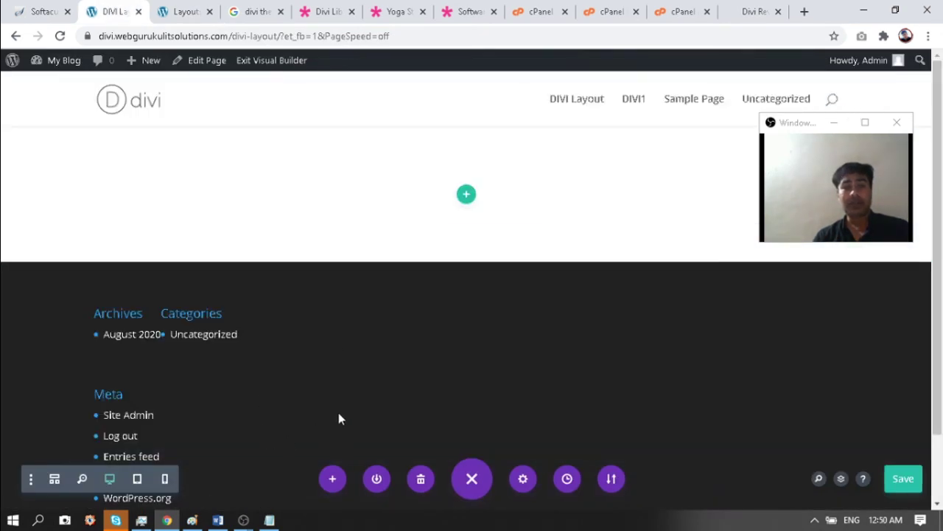
pyautogui.click(466, 196)
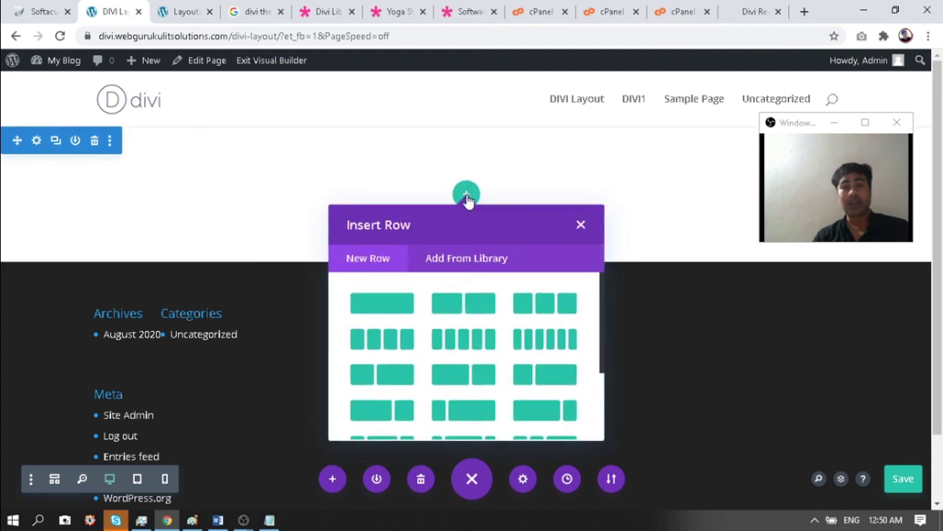
pyautogui.click(464, 263)
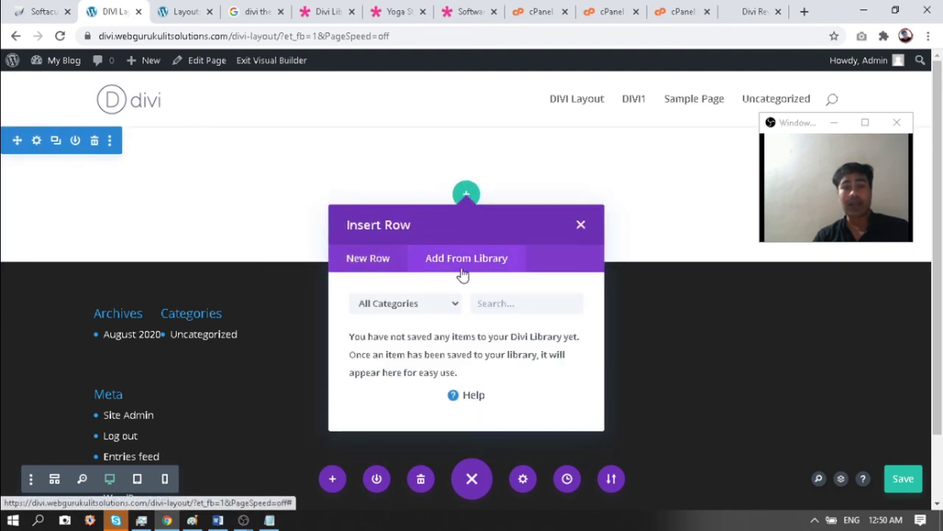
pyautogui.click(437, 303)
pyautogui.click(419, 333)
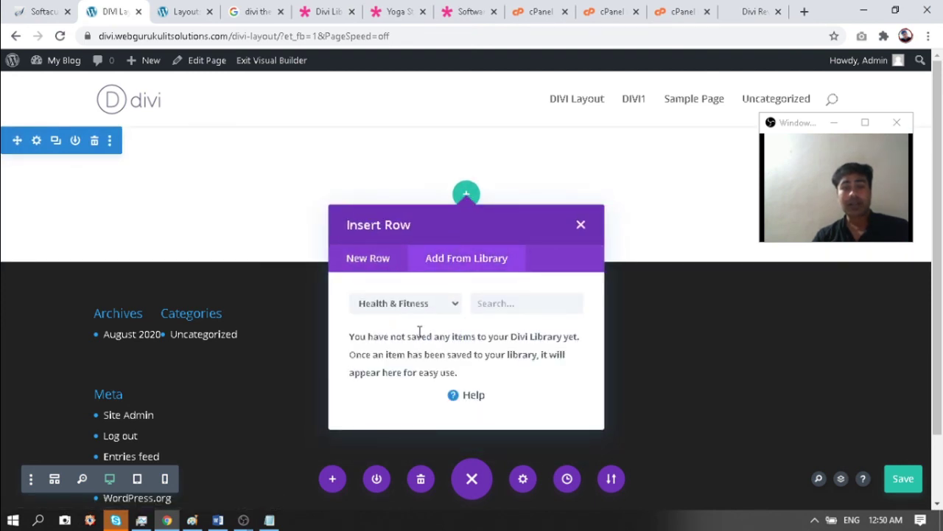
pyautogui.click(457, 306)
pyautogui.click(365, 261)
pyautogui.click(435, 263)
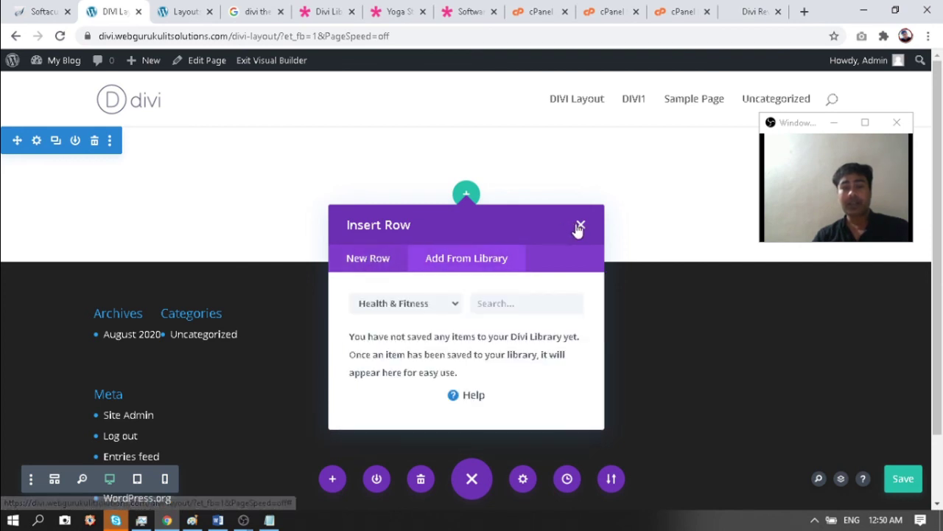
pyautogui.click(580, 226)
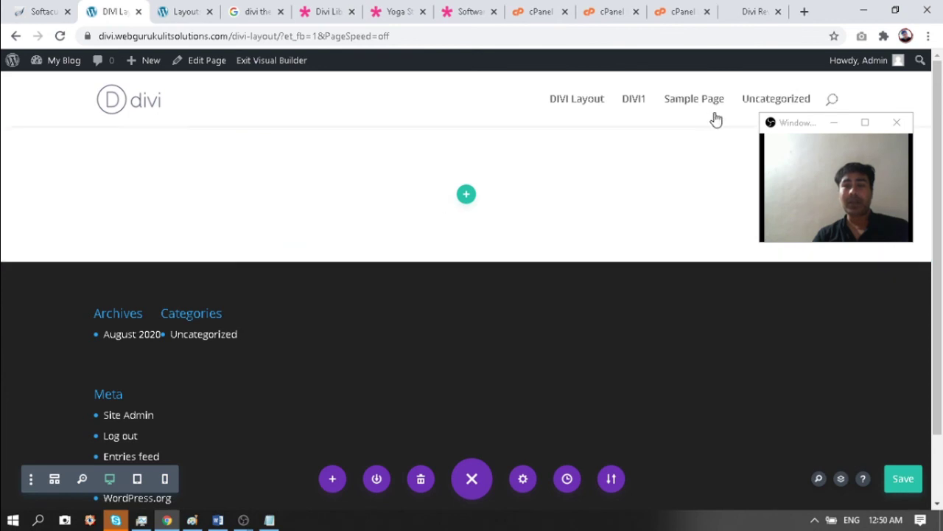
# Go back from the visual builder and confirm leaving to reach the page's edit screen
pyautogui.scroll(-1, 518, 301)
pyautogui.scroll(1, 516, 301)
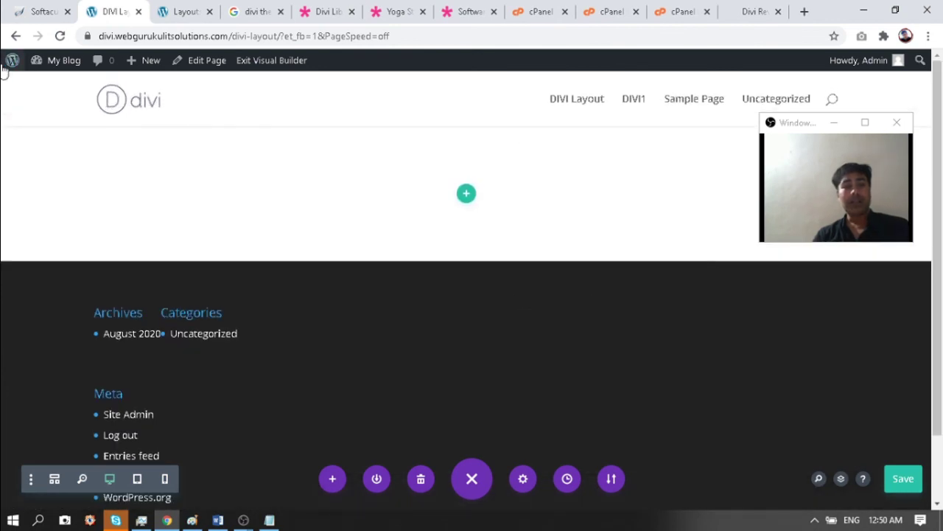
pyautogui.click(11, 36)
pyautogui.click(539, 115)
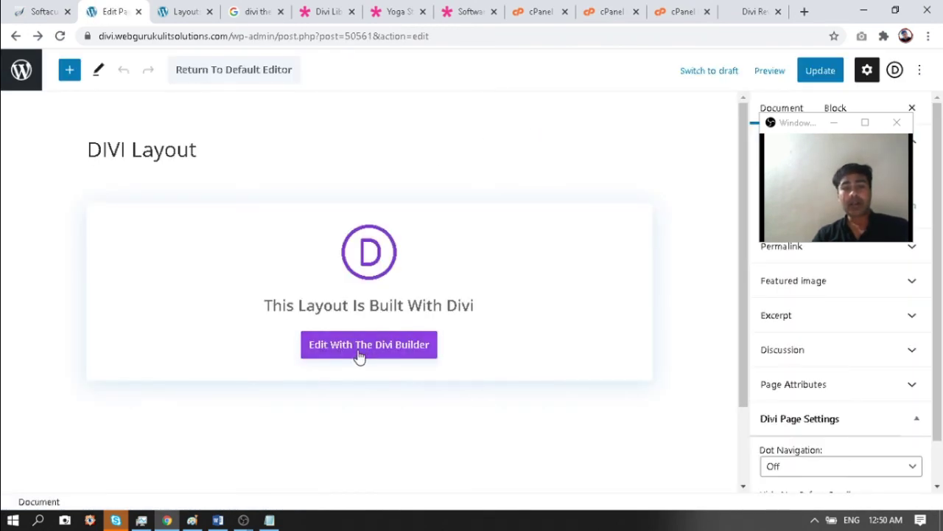
# Reopen the builder and load the SEO Agency Landing Page card from Your Saved Layouts
pyautogui.click(360, 354)
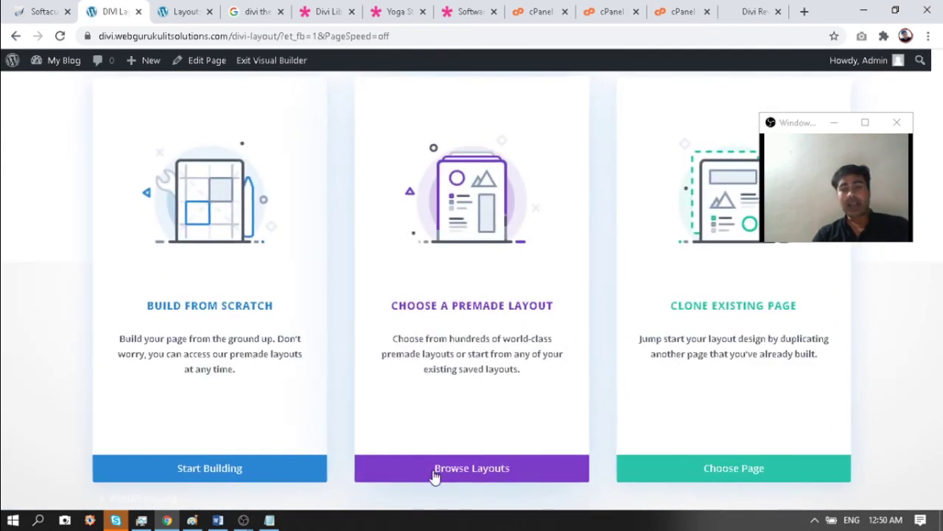
pyautogui.click(476, 479)
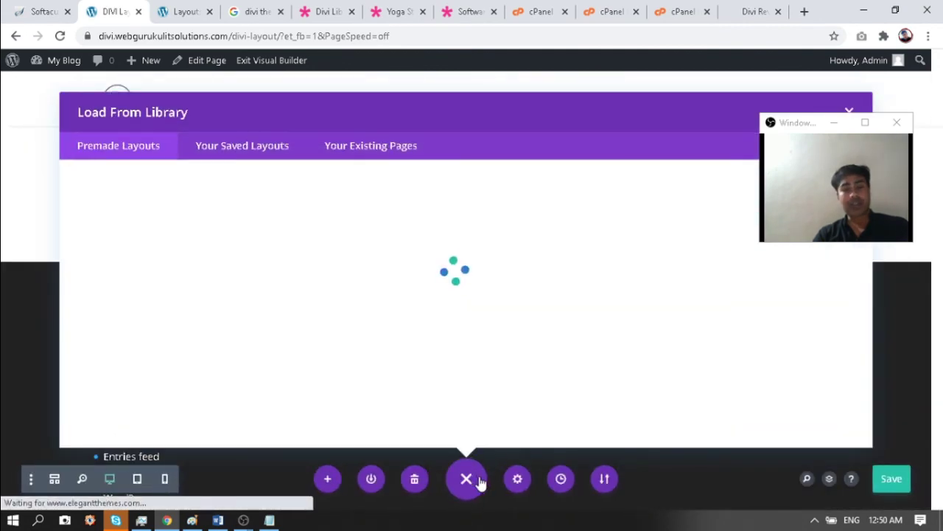
pyautogui.click(238, 156)
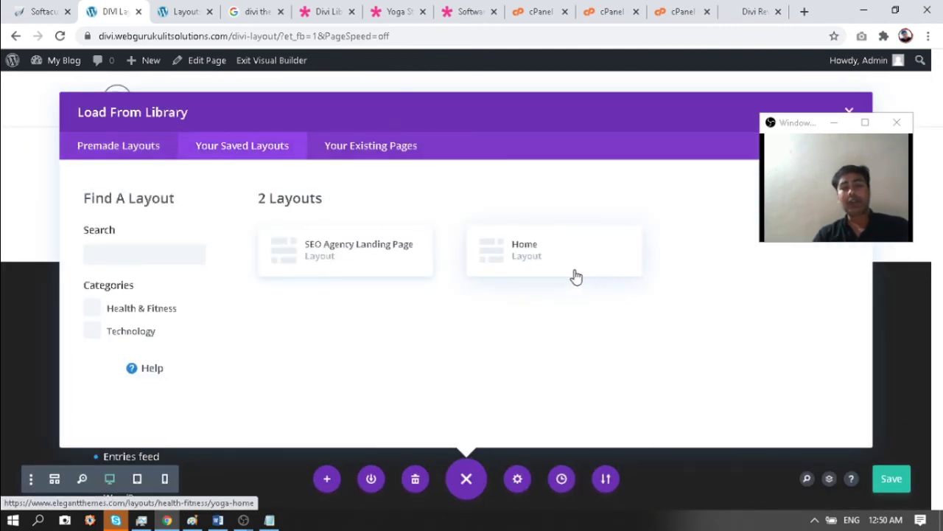
pyautogui.click(323, 258)
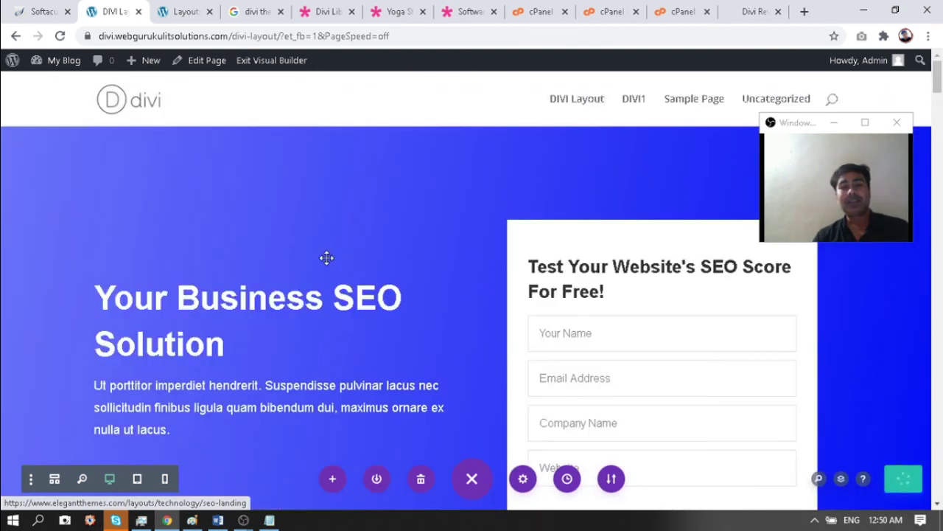
# Append an 's' to the hero heading, removing stray characters, so it reads 'Your Business SEO Solutions'
pyautogui.scroll(-5, 387, 274)
pyautogui.scroll(-2, 387, 273)
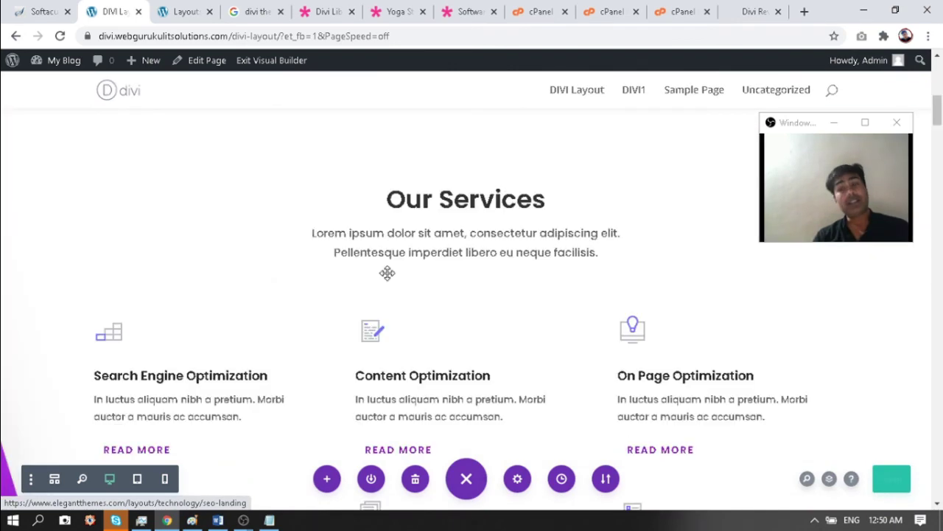
pyautogui.scroll(6, 387, 273)
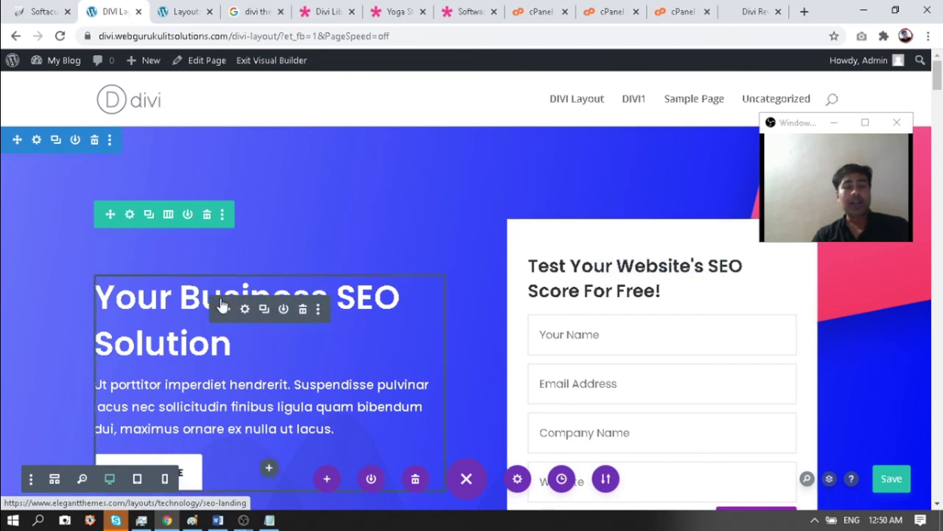
pyautogui.click(163, 303)
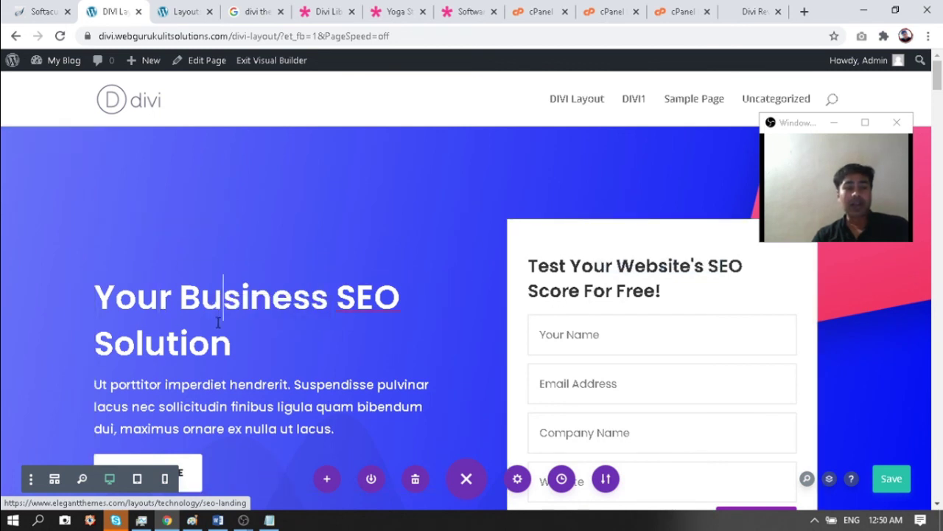
pyautogui.scroll(-1, 218, 323)
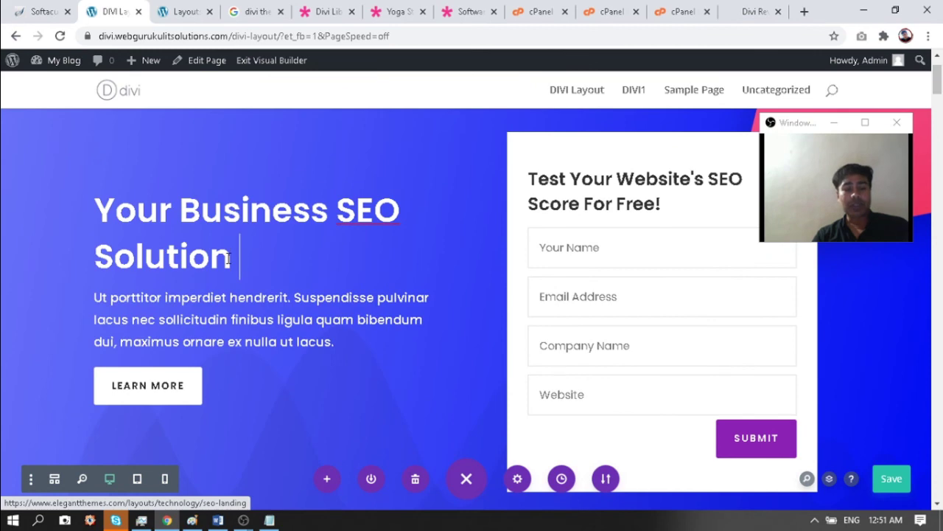
pyautogui.write('\\s')
pyautogui.press('BackSpace')
pyautogui.press('BackSpace')
pyautogui.press('BackSpace')
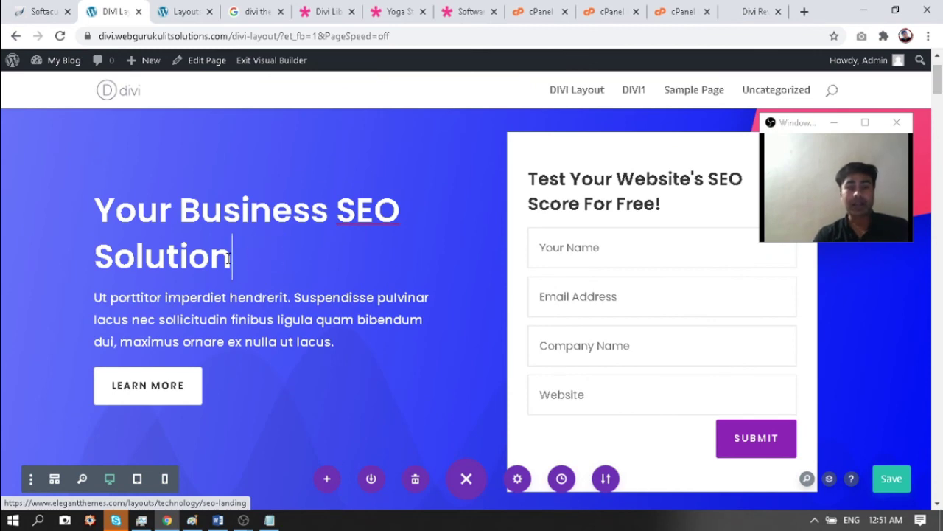
pyautogui.write('s')
# Scroll down to review the Our Services section with SEO Consulting, Data Analysis and SEO Strategy
pyautogui.scroll(-5, 228, 258)
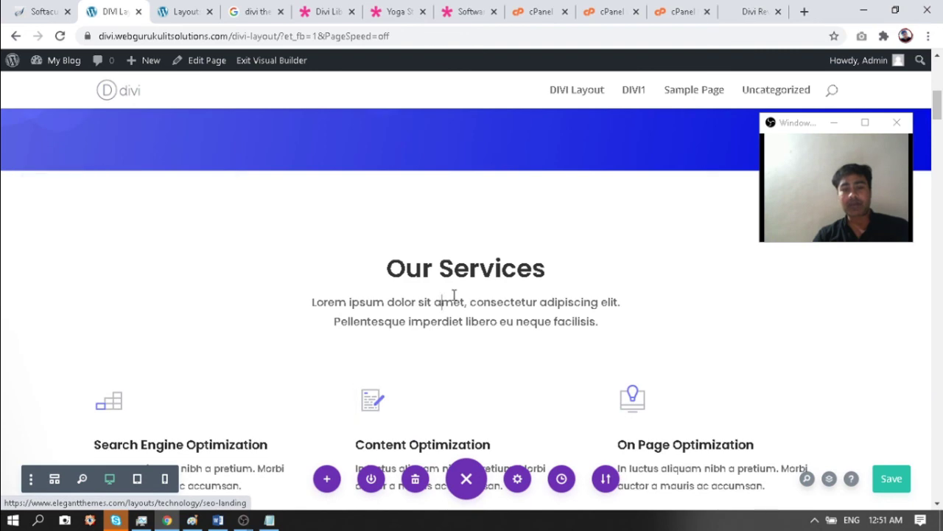
pyautogui.scroll(-5, 472, 302)
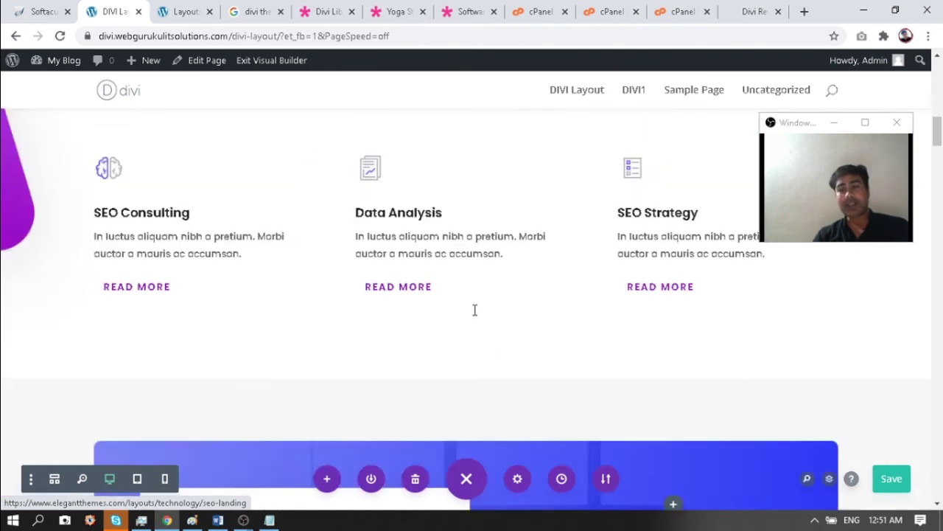
pyautogui.scroll(-2, 475, 310)
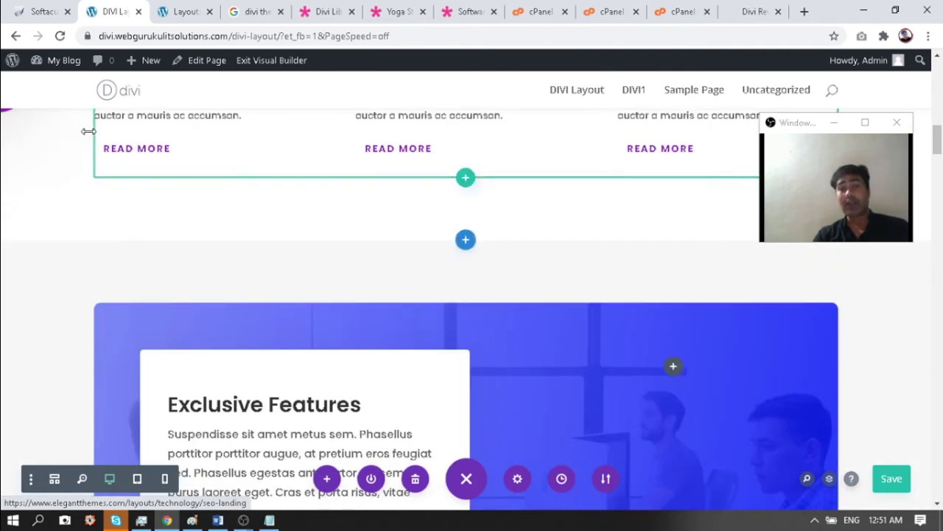